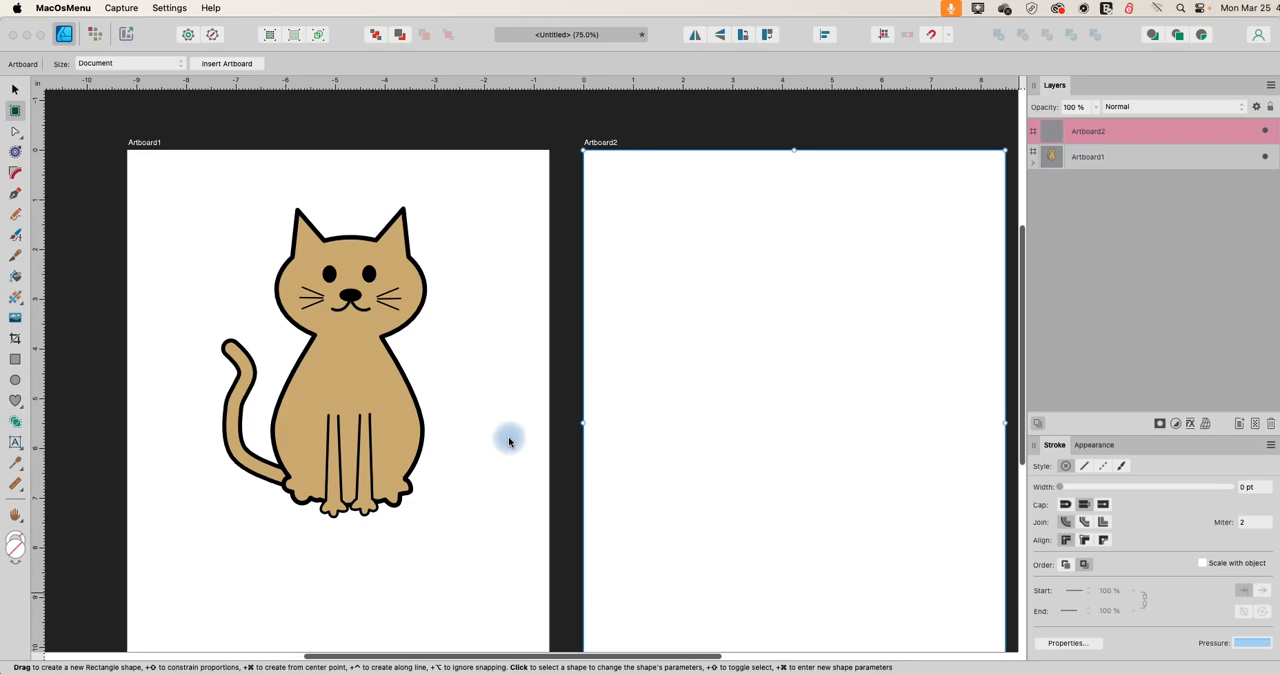
Draw an ellipse about 2.8 by 1.8 in on Artboard2 for the cat's head, with no stroke and a light grey fill.
click(16, 380)
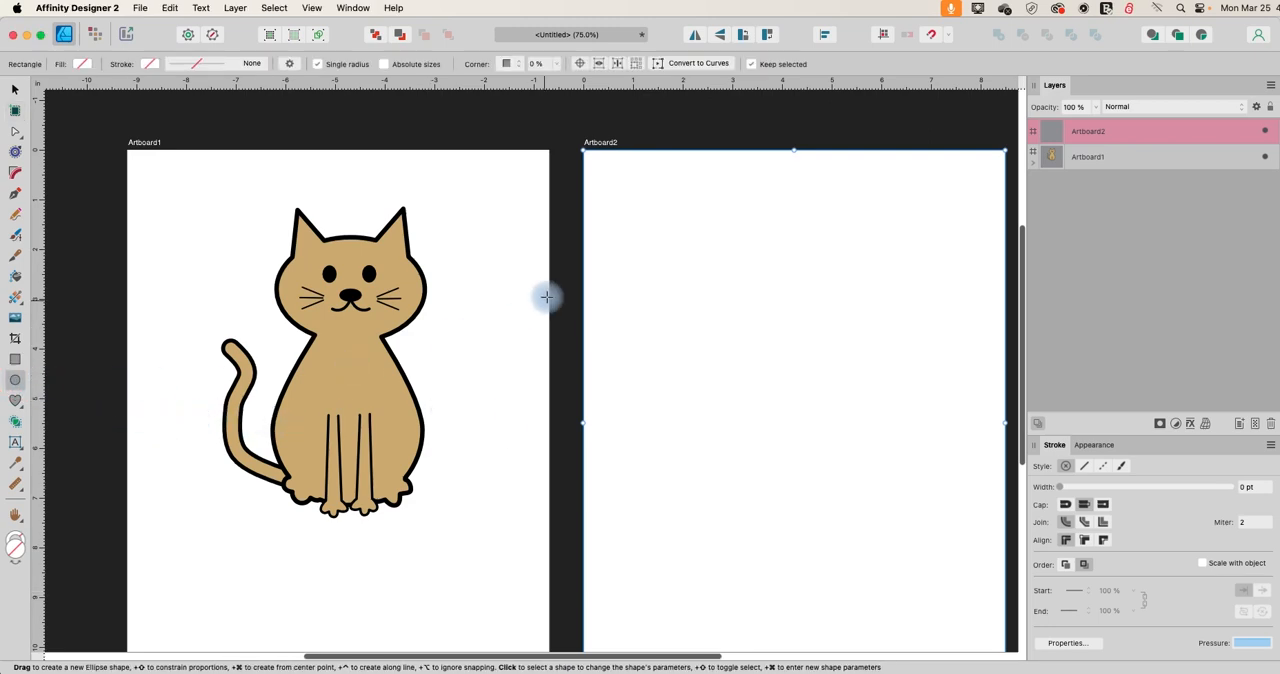
mouse_move(723, 235)
mouse_down()
mouse_move(822, 274)
mouse_move(891, 331)
mouse_move(870, 326)
mouse_up()
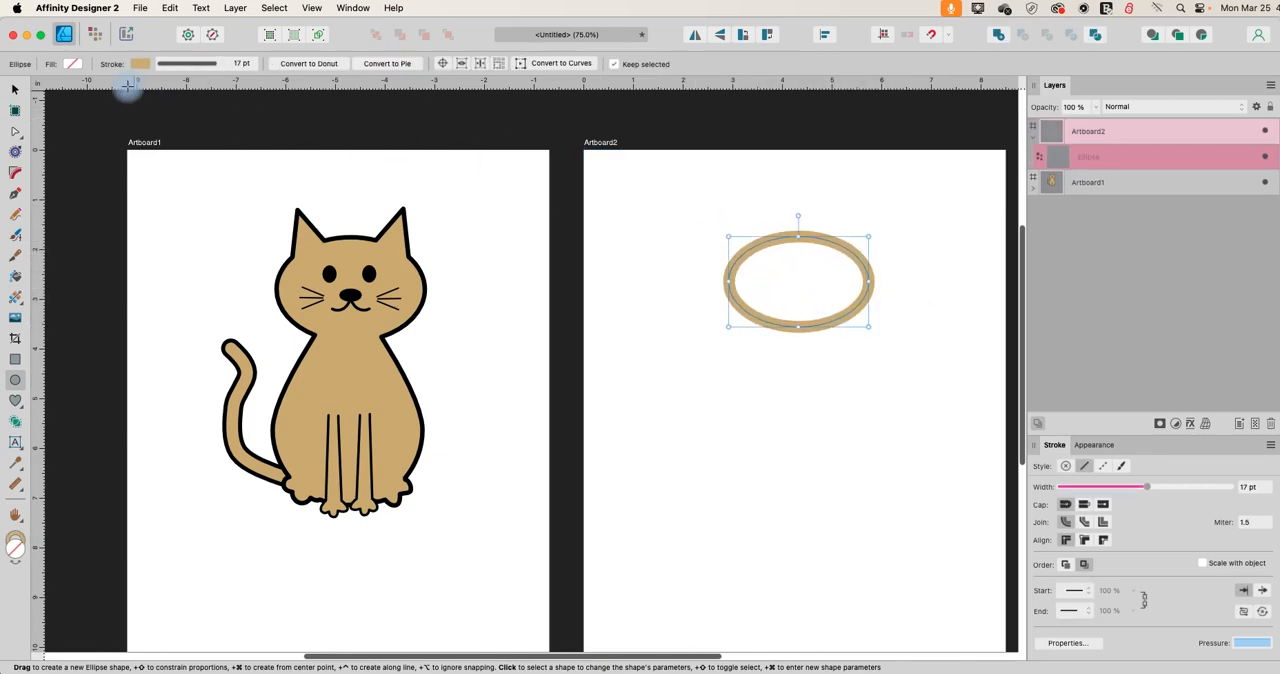
click(140, 64)
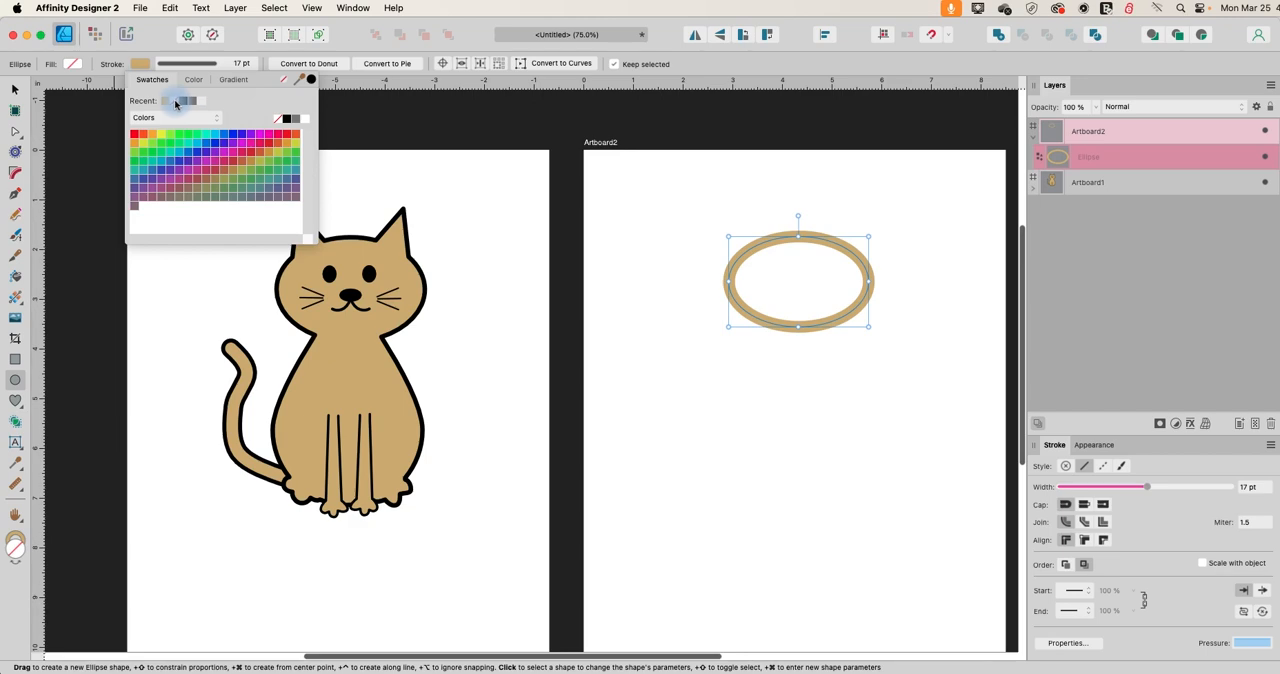
click(174, 102)
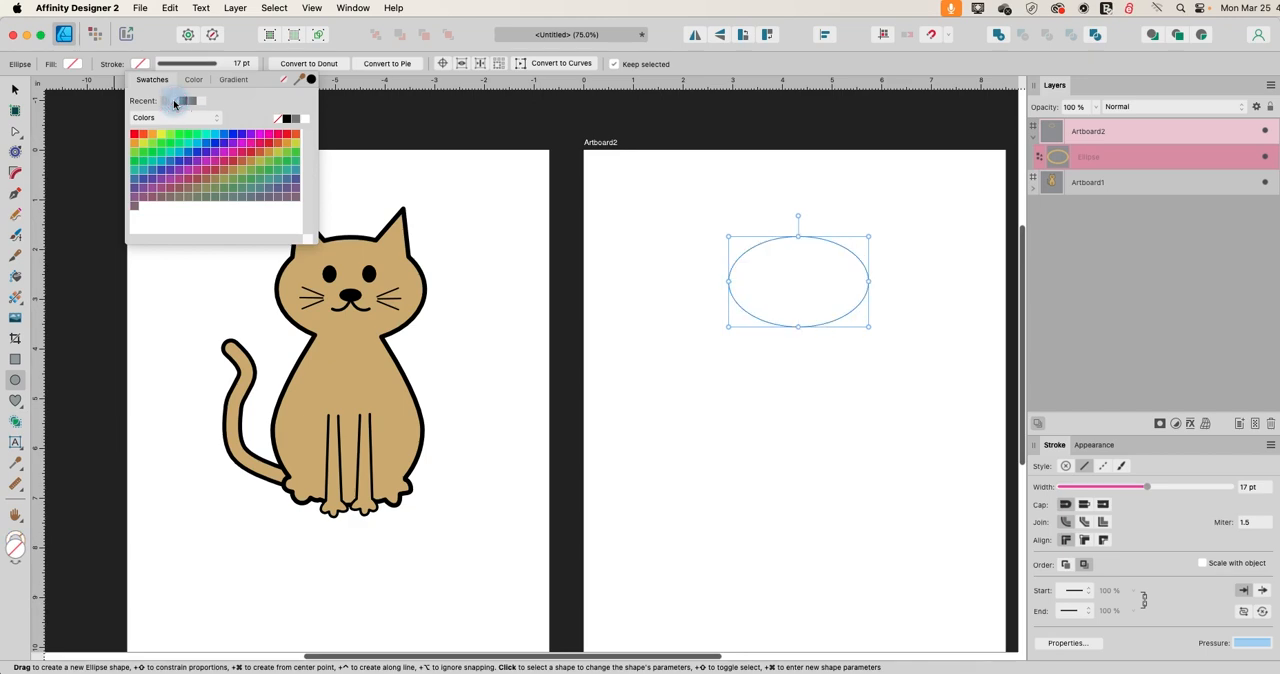
click(72, 64)
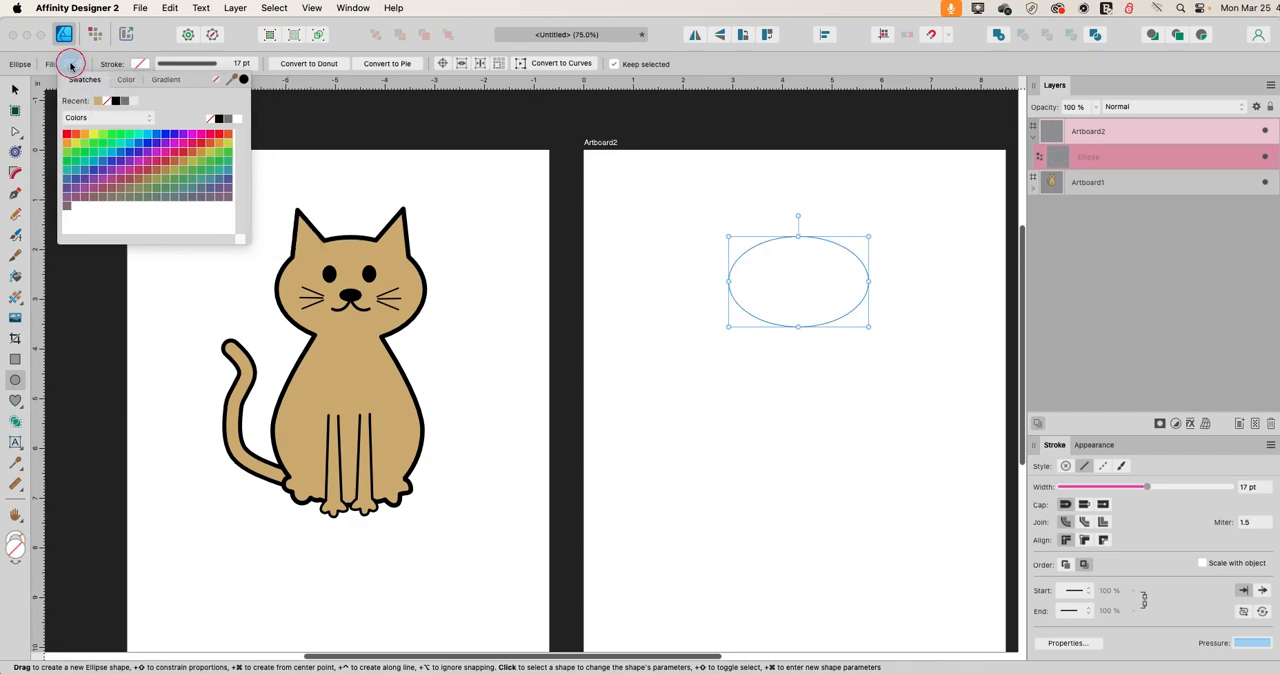
click(132, 102)
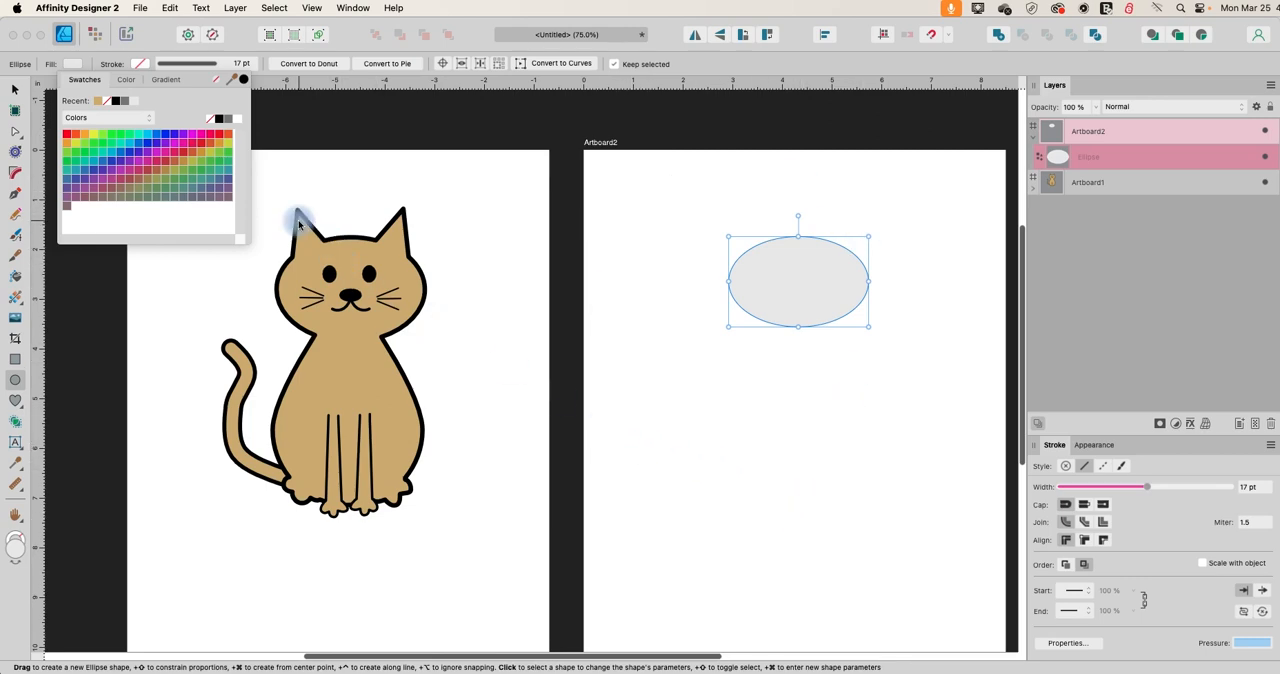
Draw a small triangle about 0.6 by 0.7 in on the empty area below and left of the head ellipse.
click(20, 408)
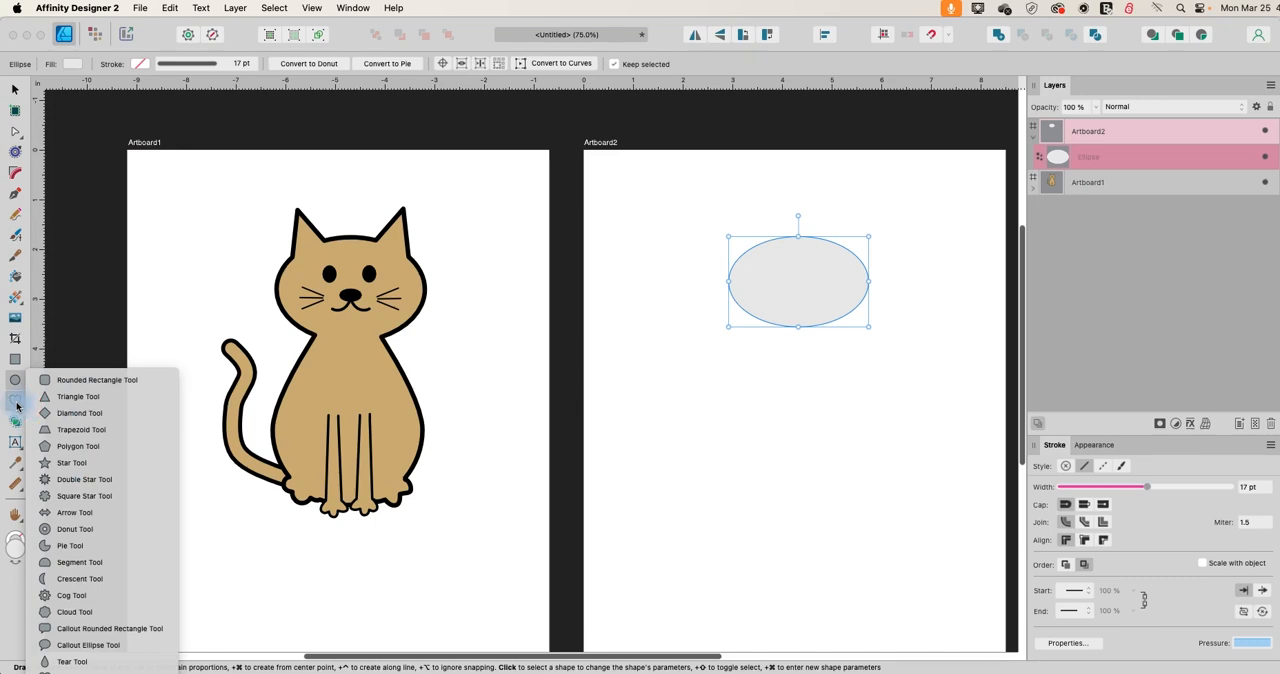
click(68, 396)
drag(685, 335, 714, 368)
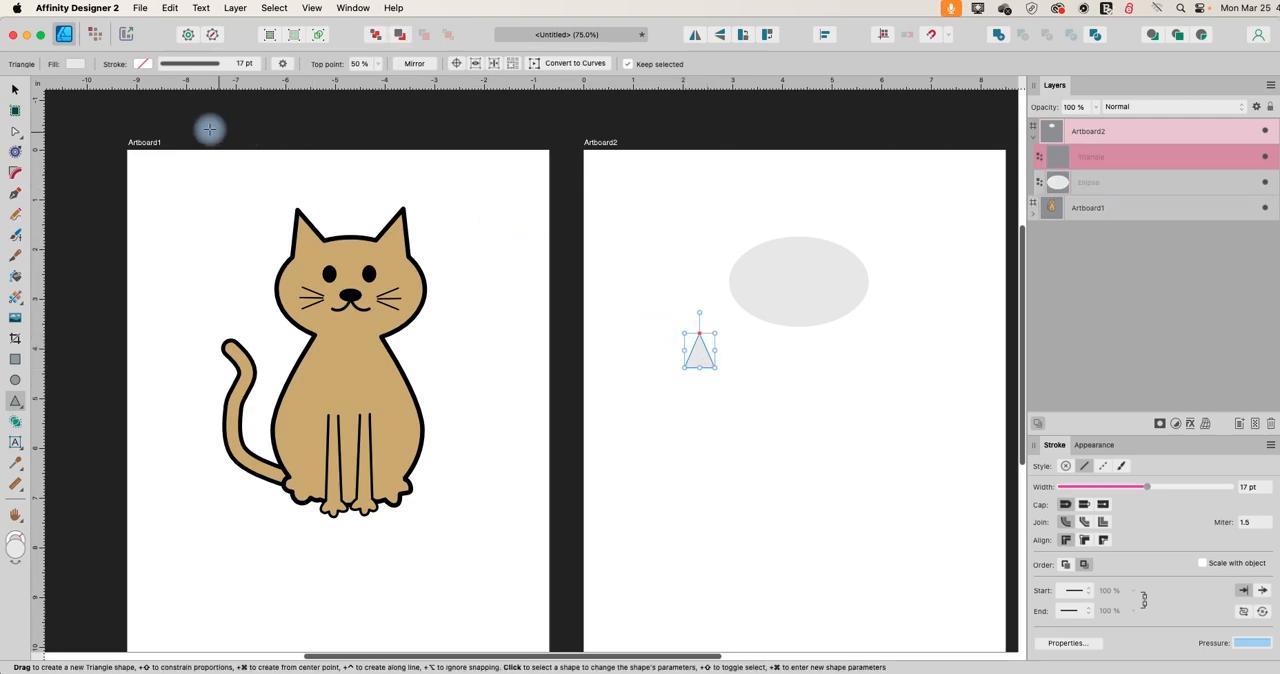
Tilt the triangle slightly counterclockwise and place it on the head's upper-left edge as an ear.
click(15, 89)
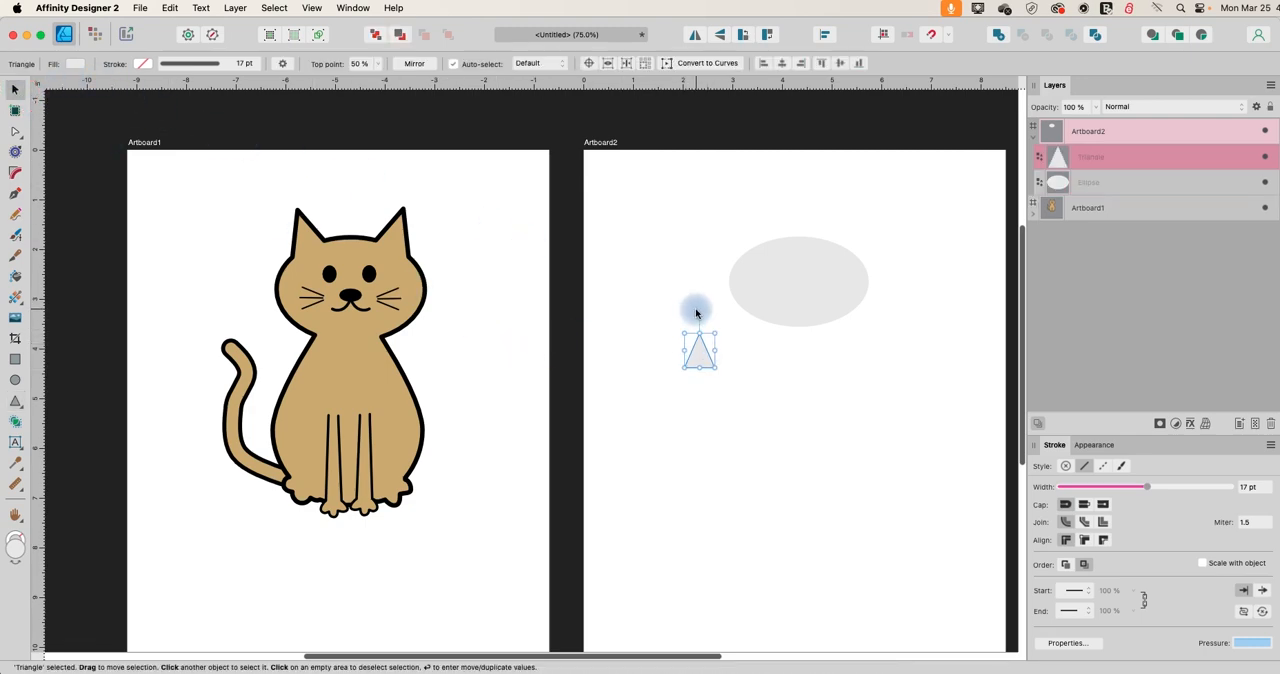
drag(698, 312, 690, 312)
drag(698, 362, 735, 238)
click(680, 309)
click(755, 234)
click(674, 306)
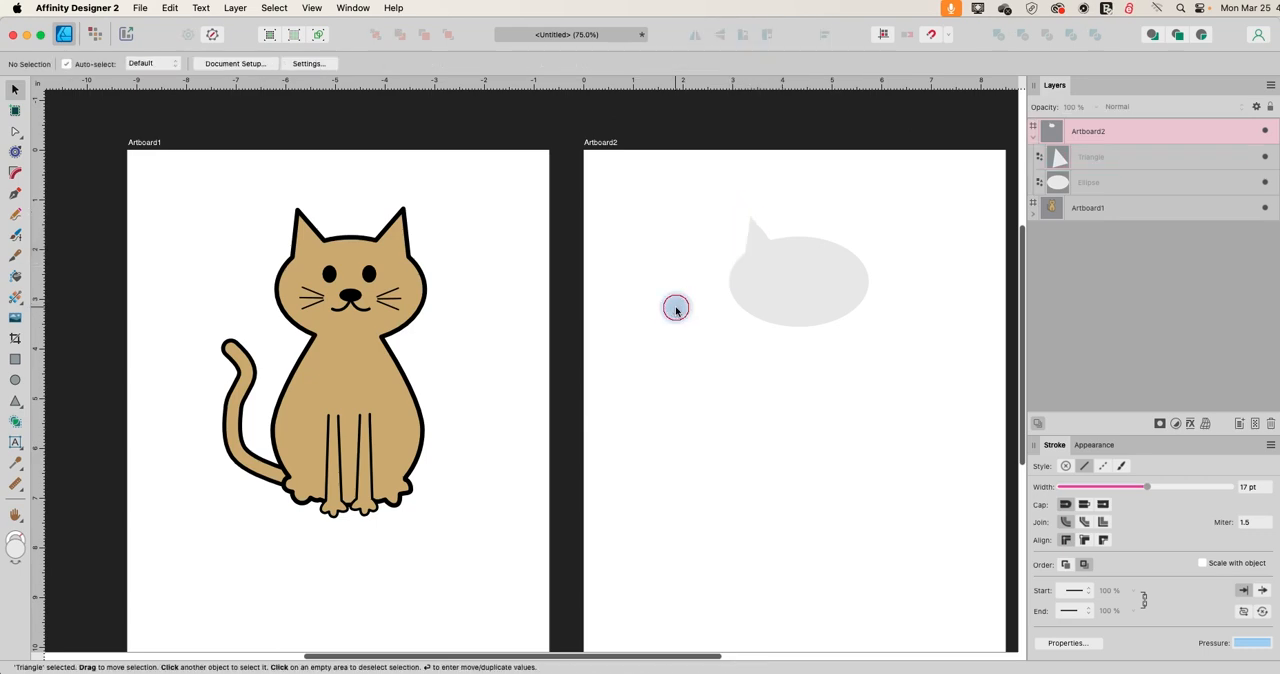
Fine-tune the left ear's tilt and shift it slightly inward so its base overlaps the head.
click(752, 235)
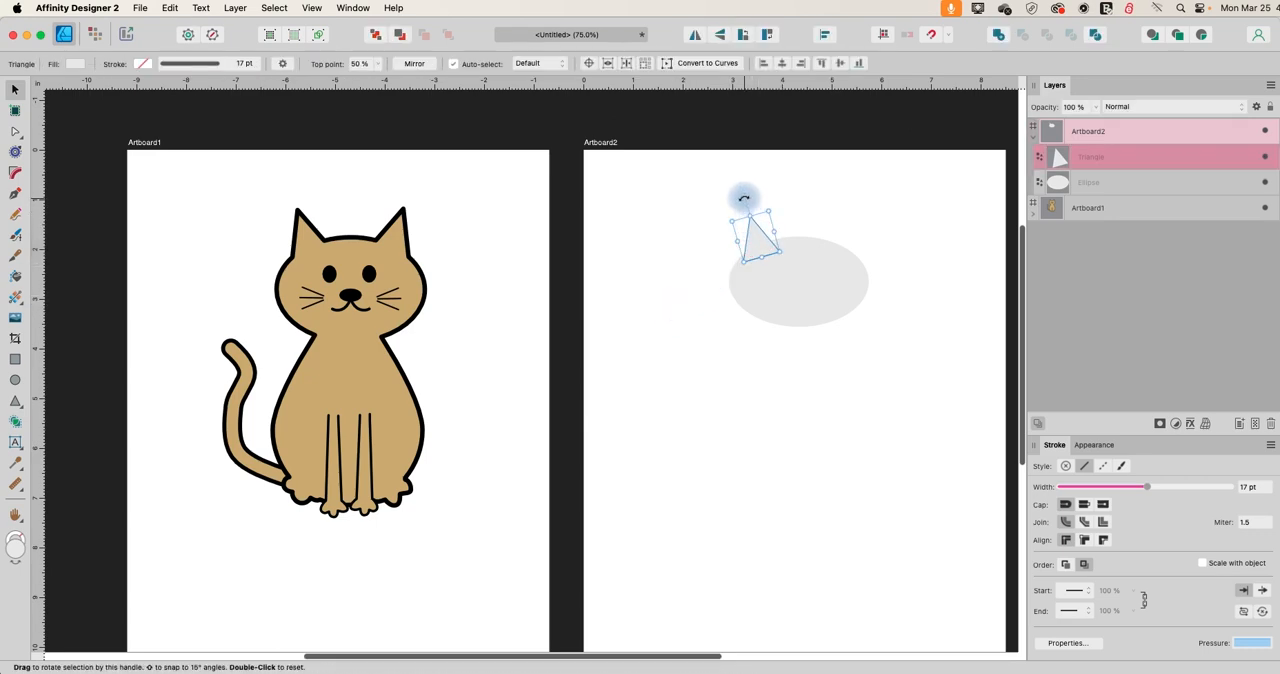
drag(738, 194, 734, 195)
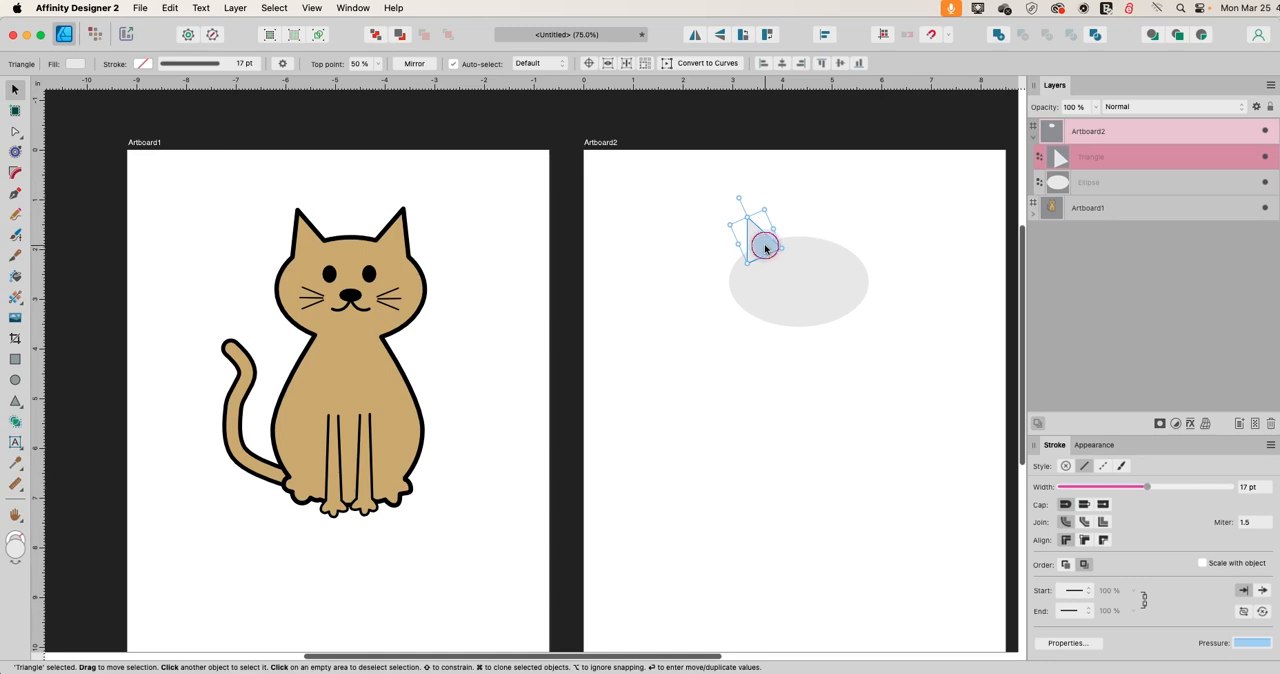
click(667, 307)
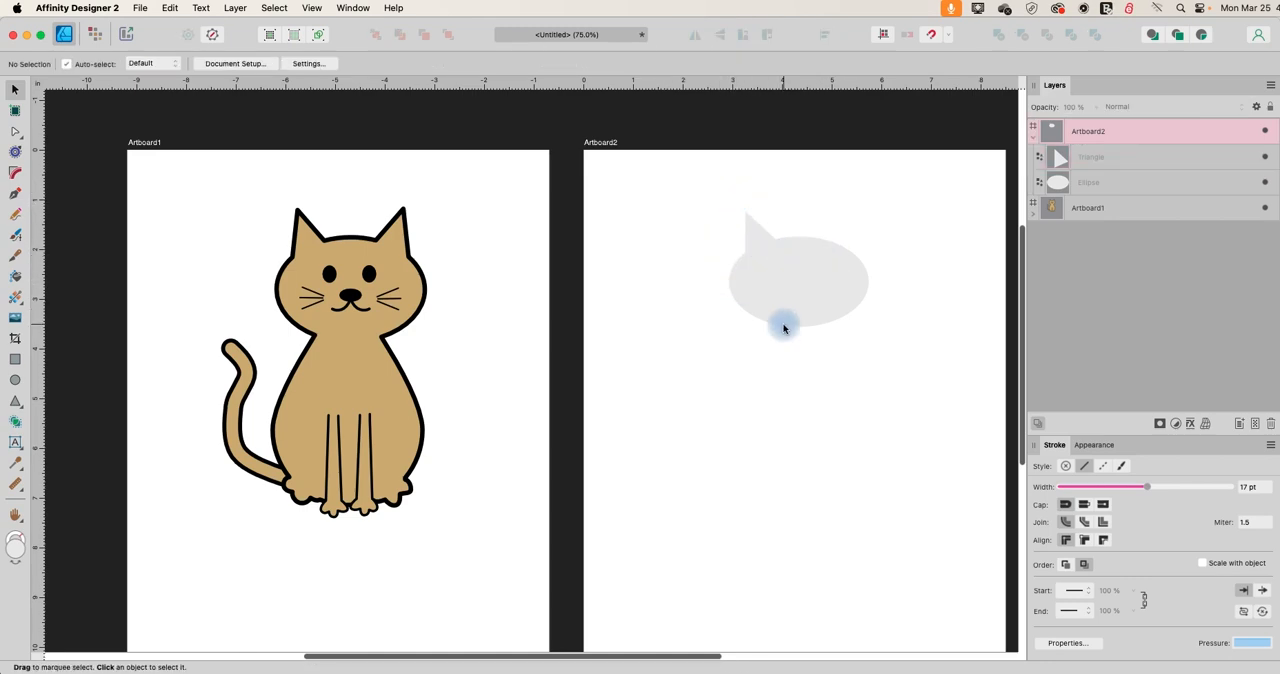
click(745, 218)
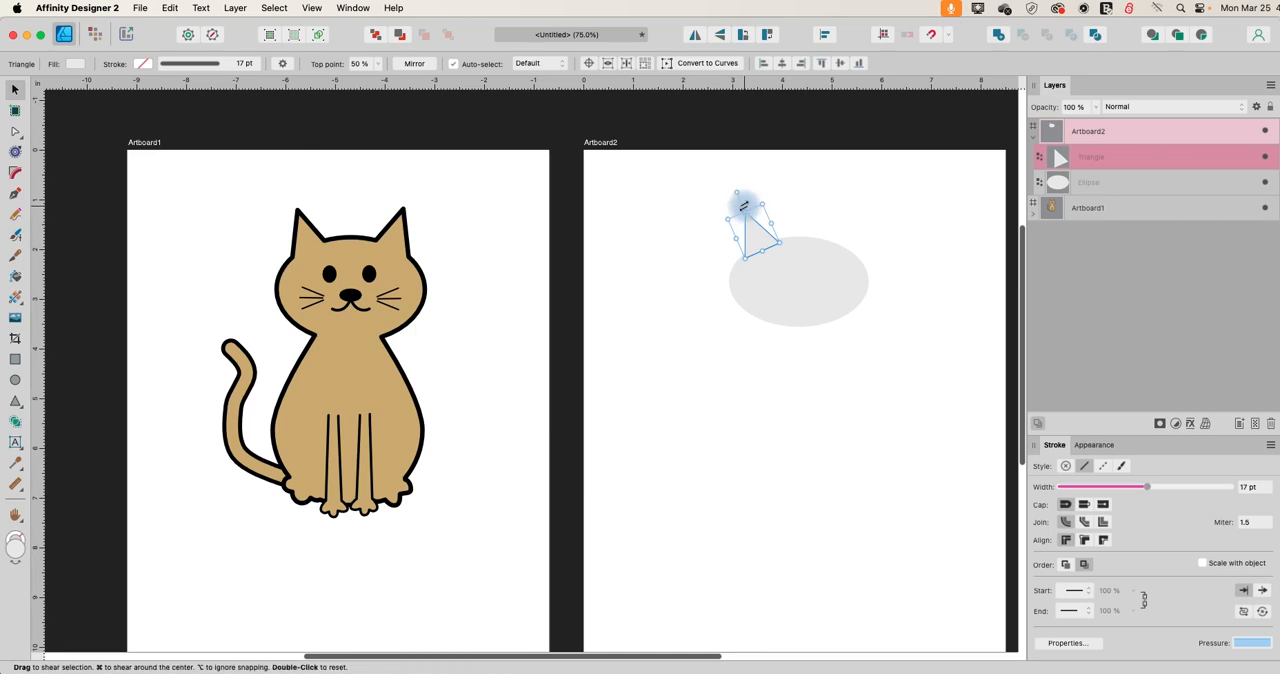
drag(739, 193, 740, 192)
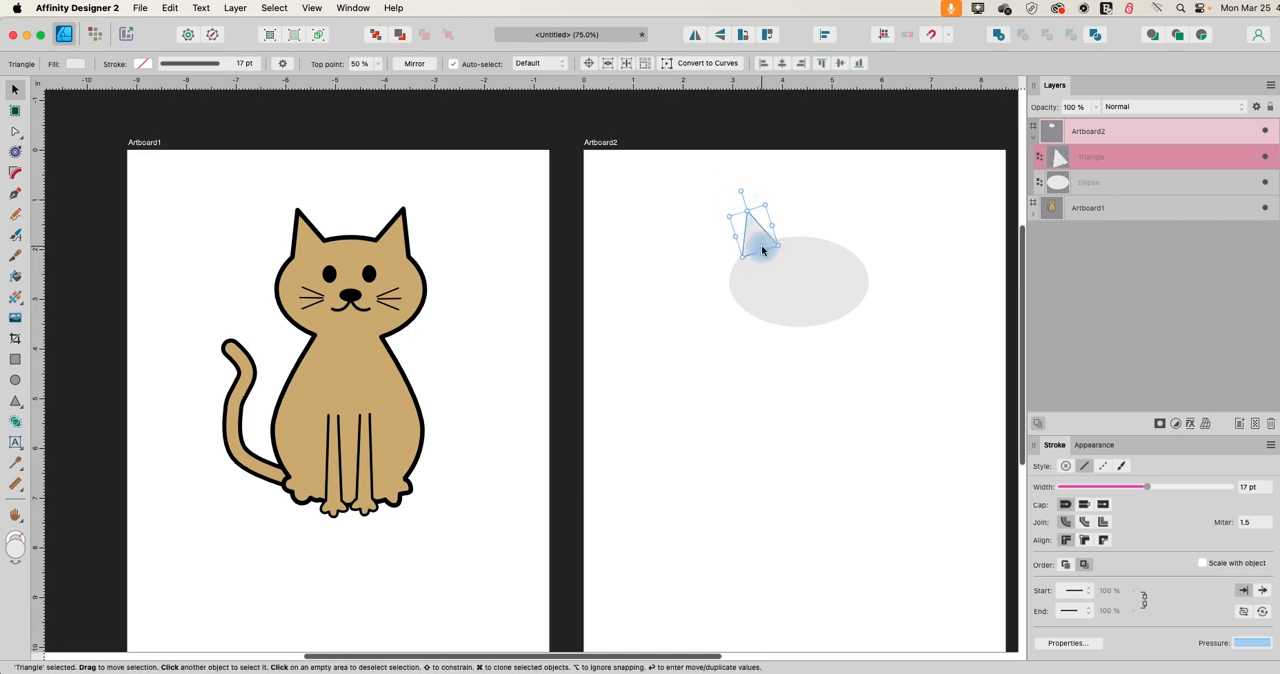
drag(763, 247, 767, 248)
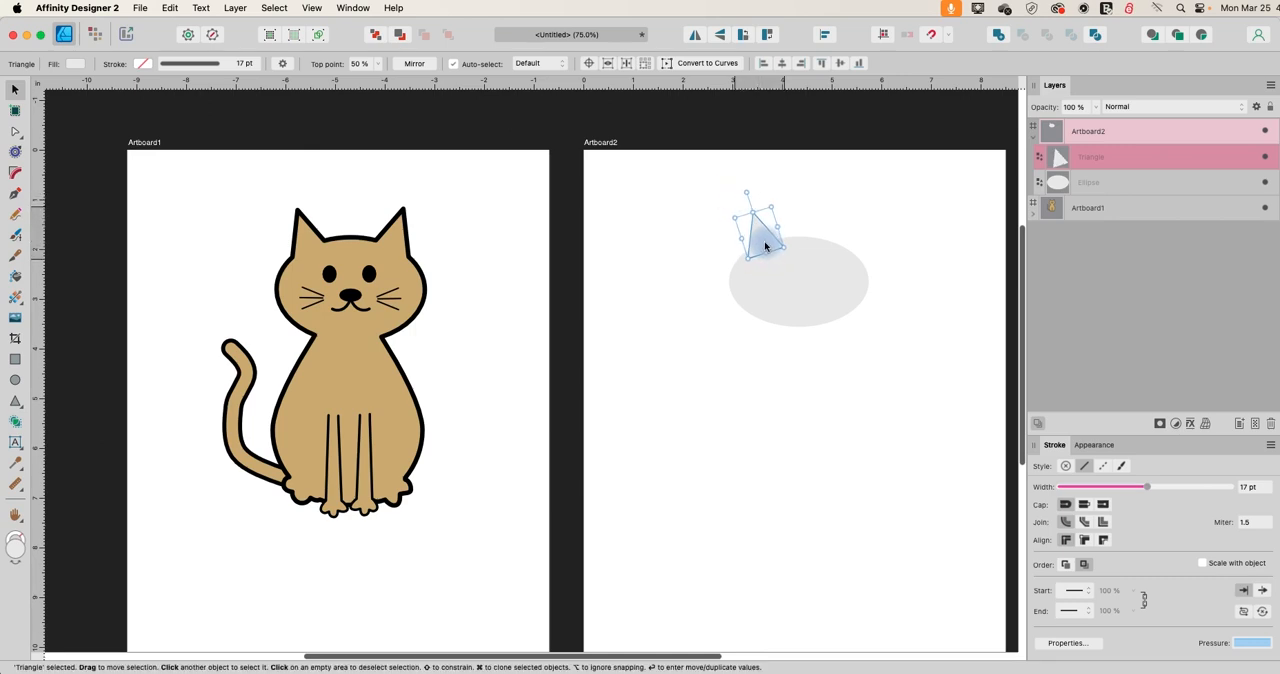
click(700, 289)
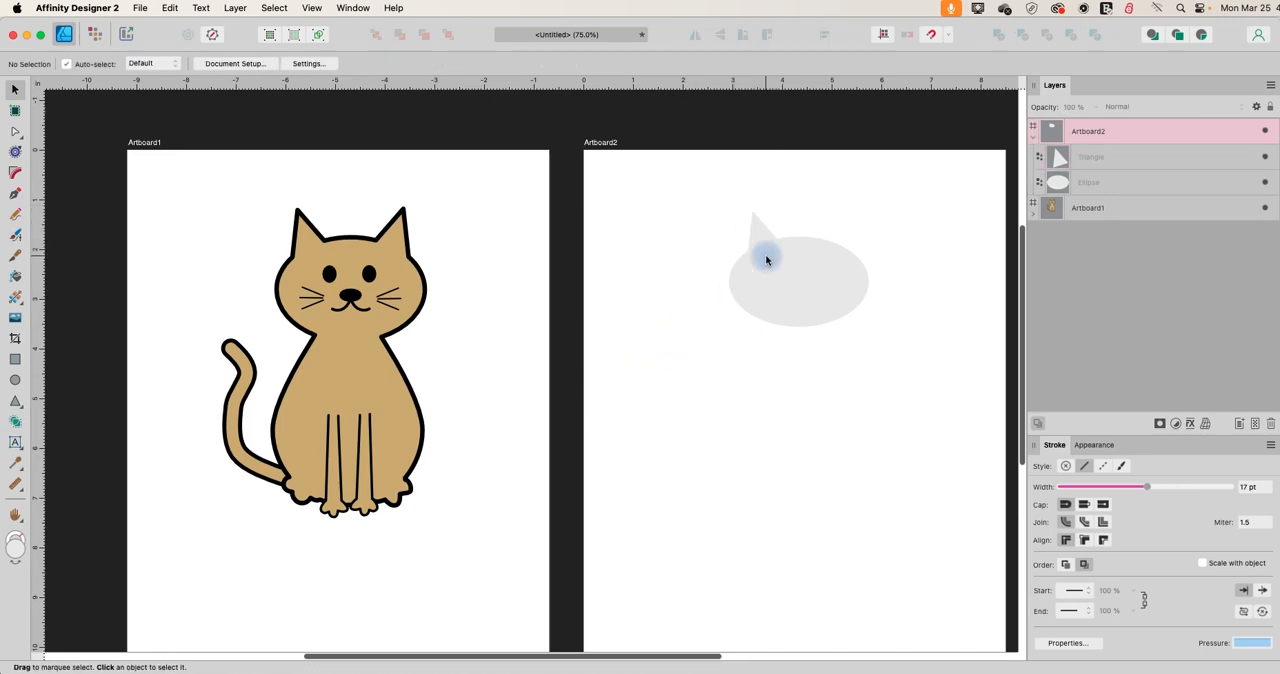
Duplicate the left ear, flip the copy horizontally, and move it level to the head's upper-right edge.
click(760, 226)
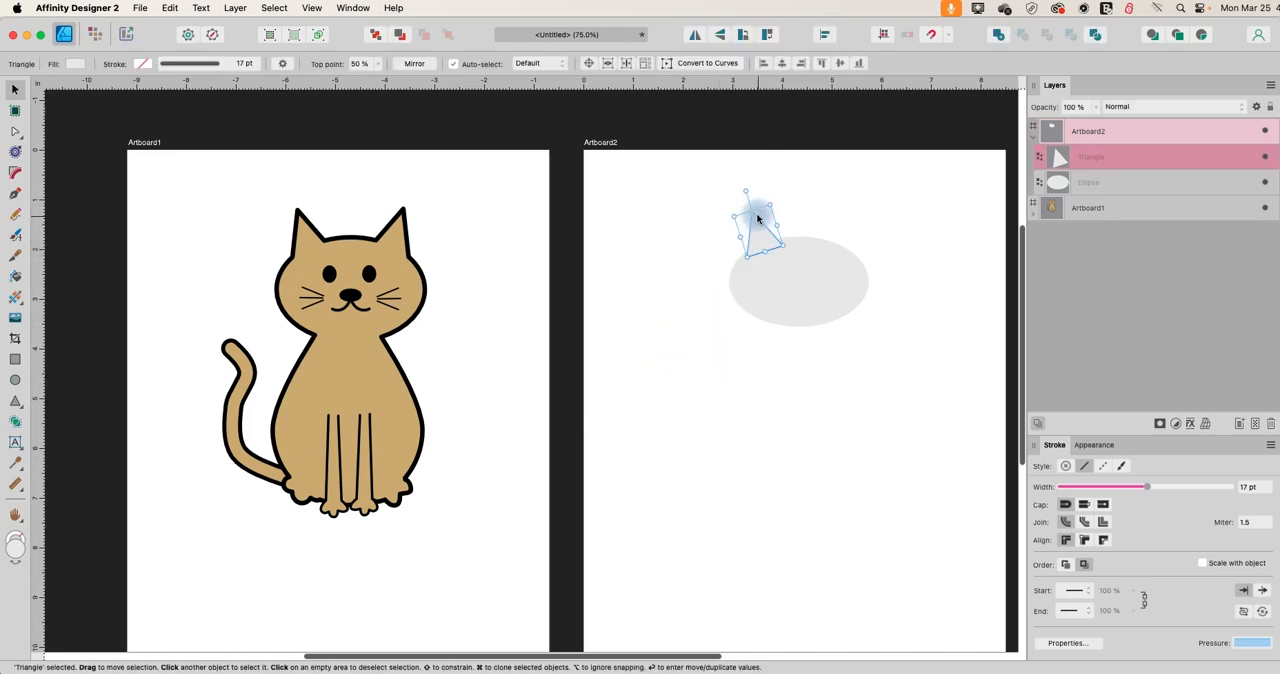
key(super+v)
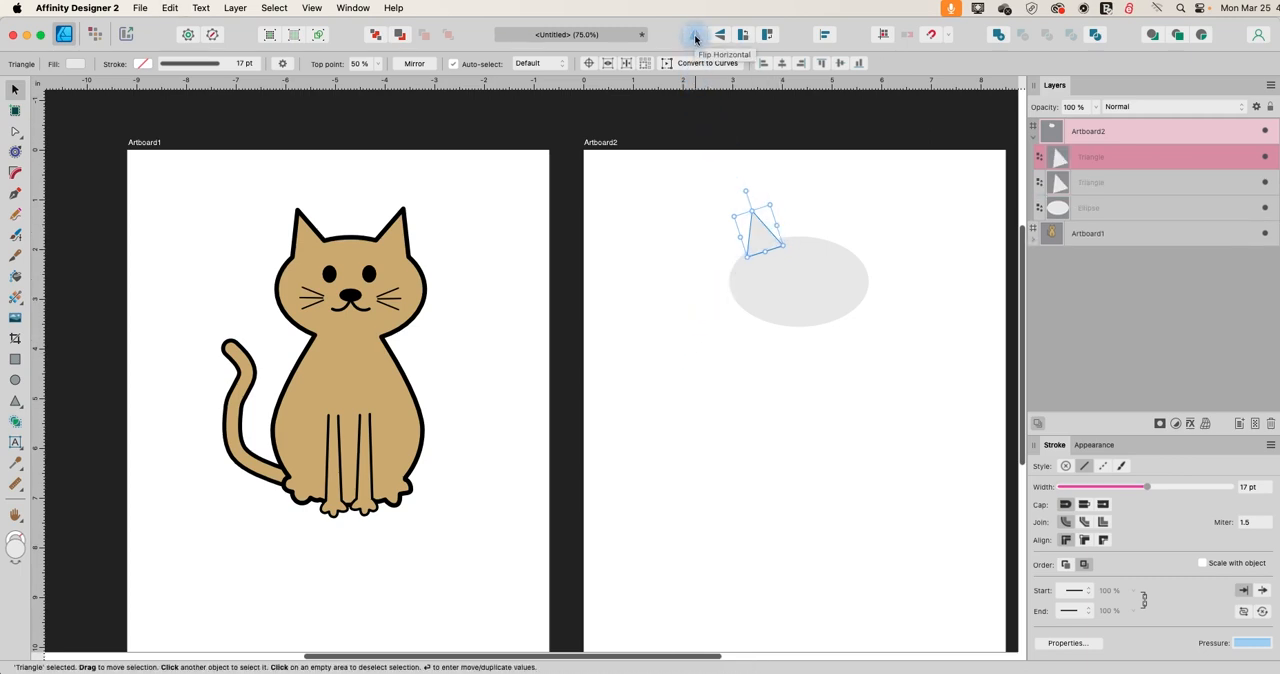
click(695, 36)
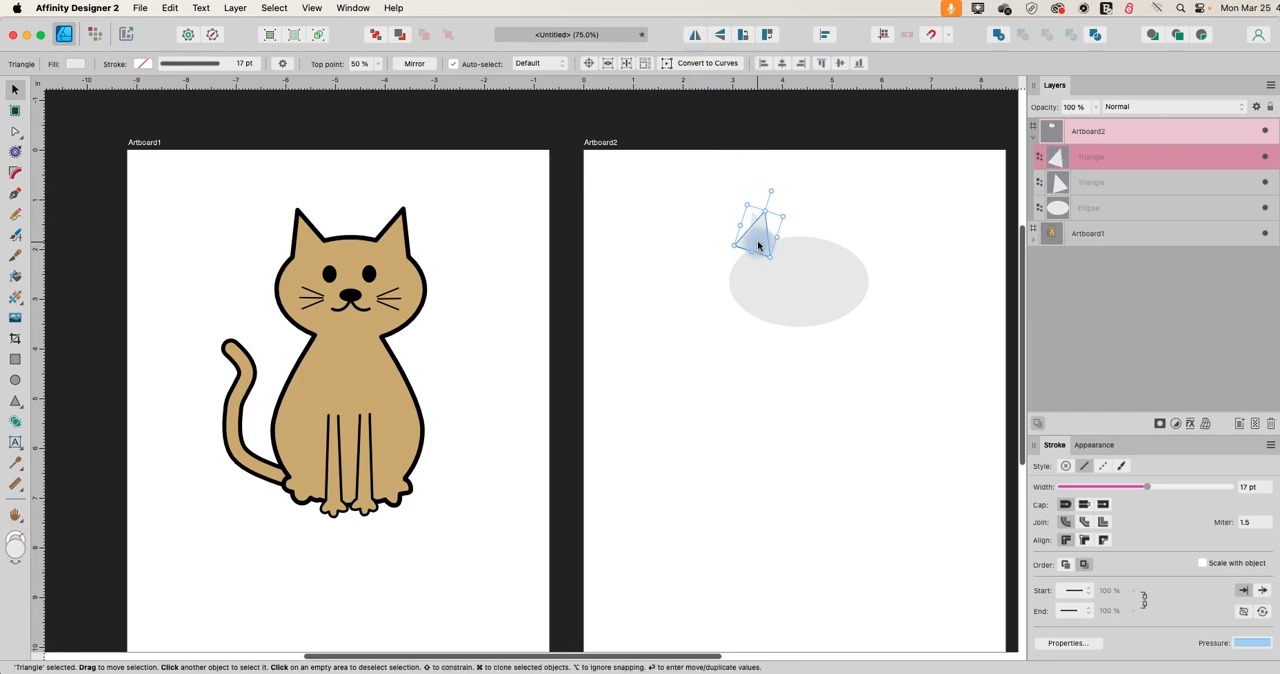
drag(757, 244, 832, 244)
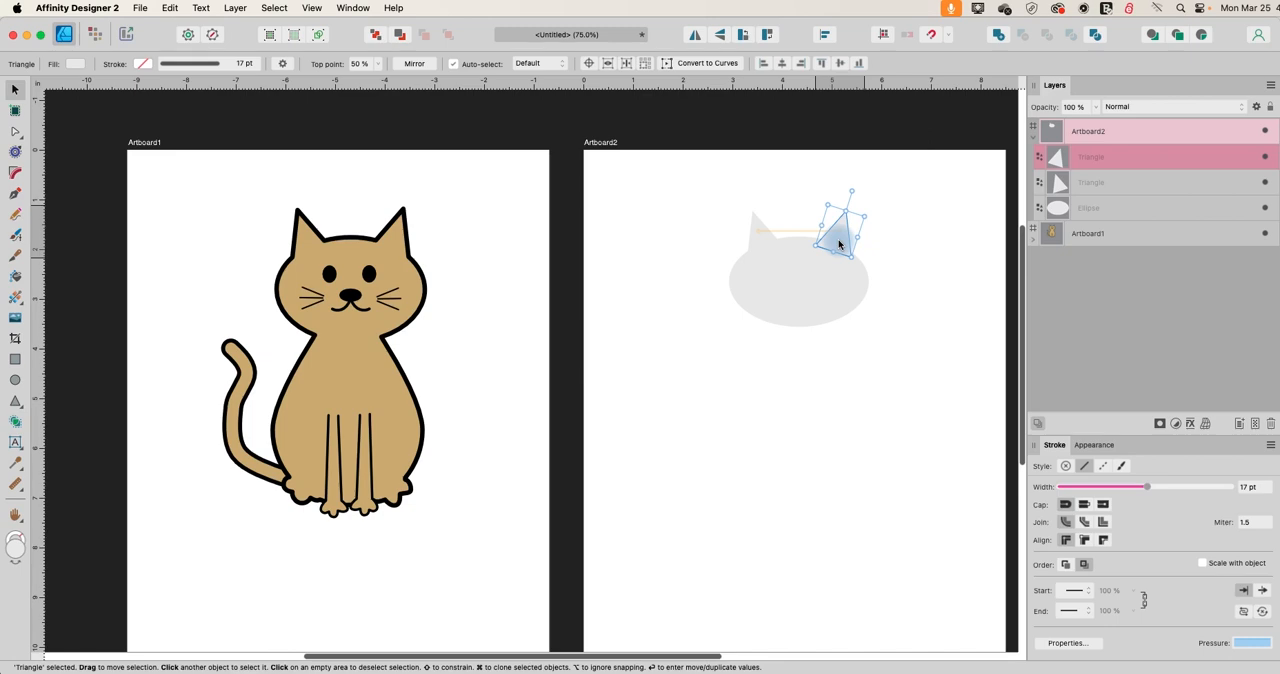
click(918, 264)
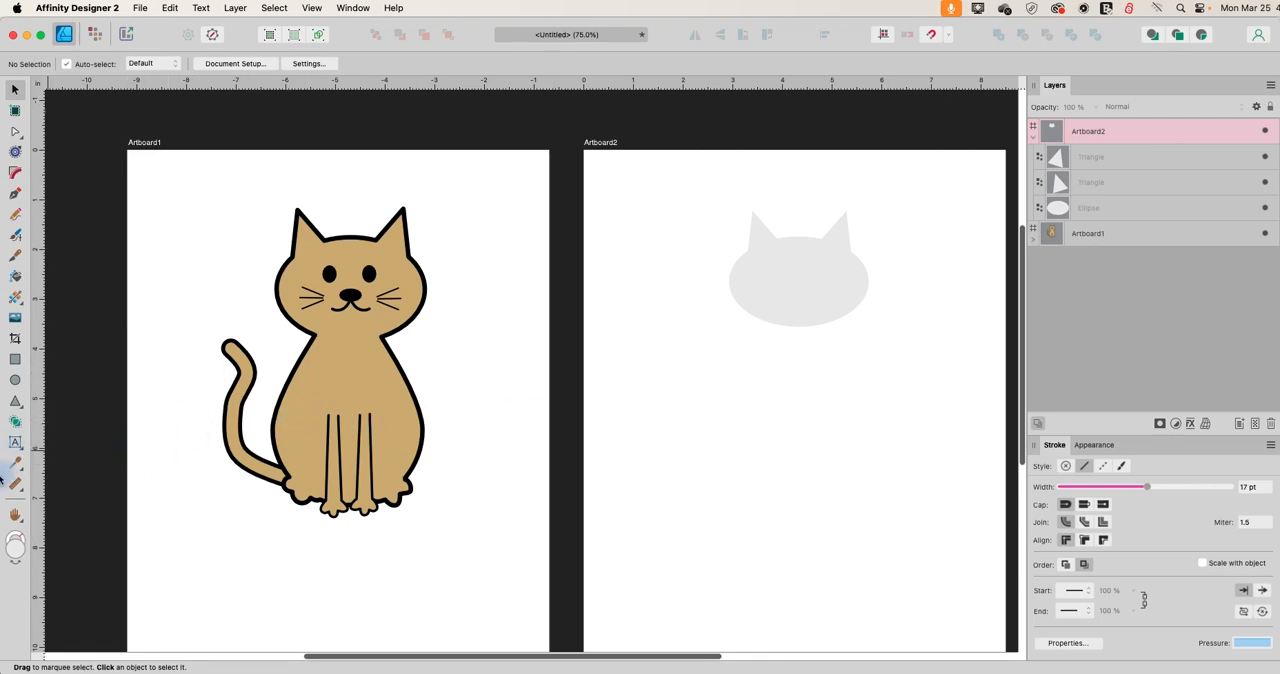
Draw a teardrop shape about 2.6 by 3.3 in below the head for the cat's body.
click(21, 410)
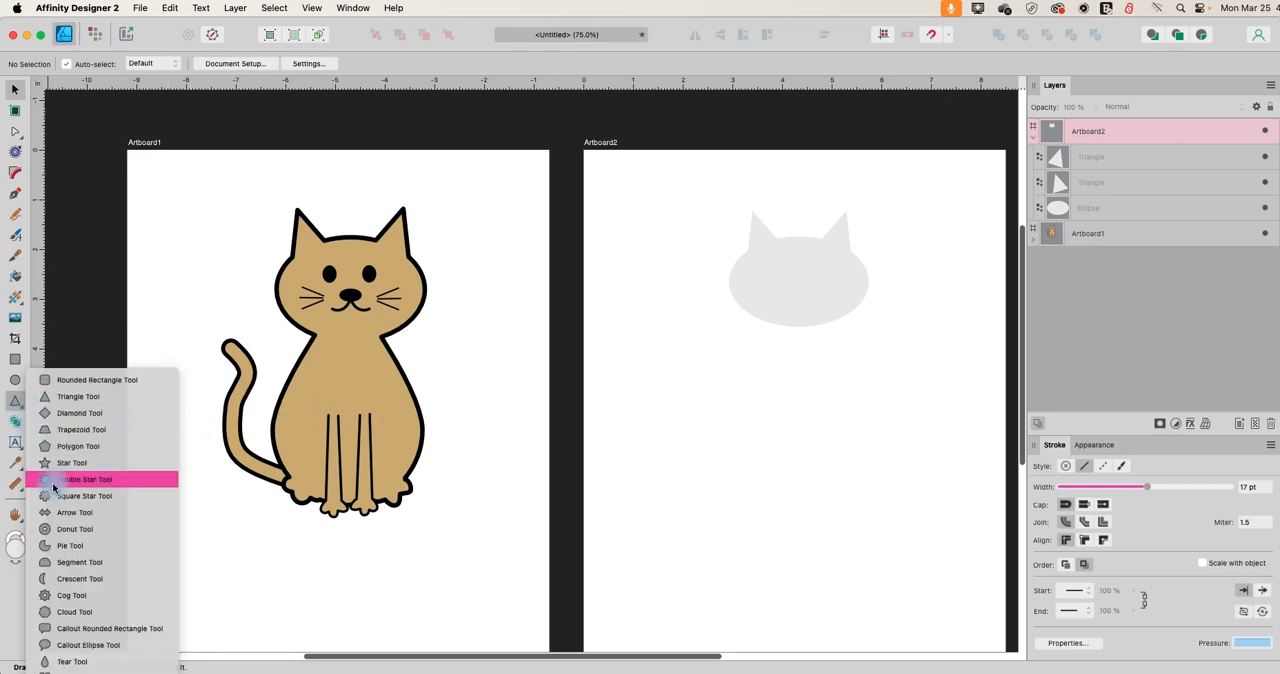
click(79, 662)
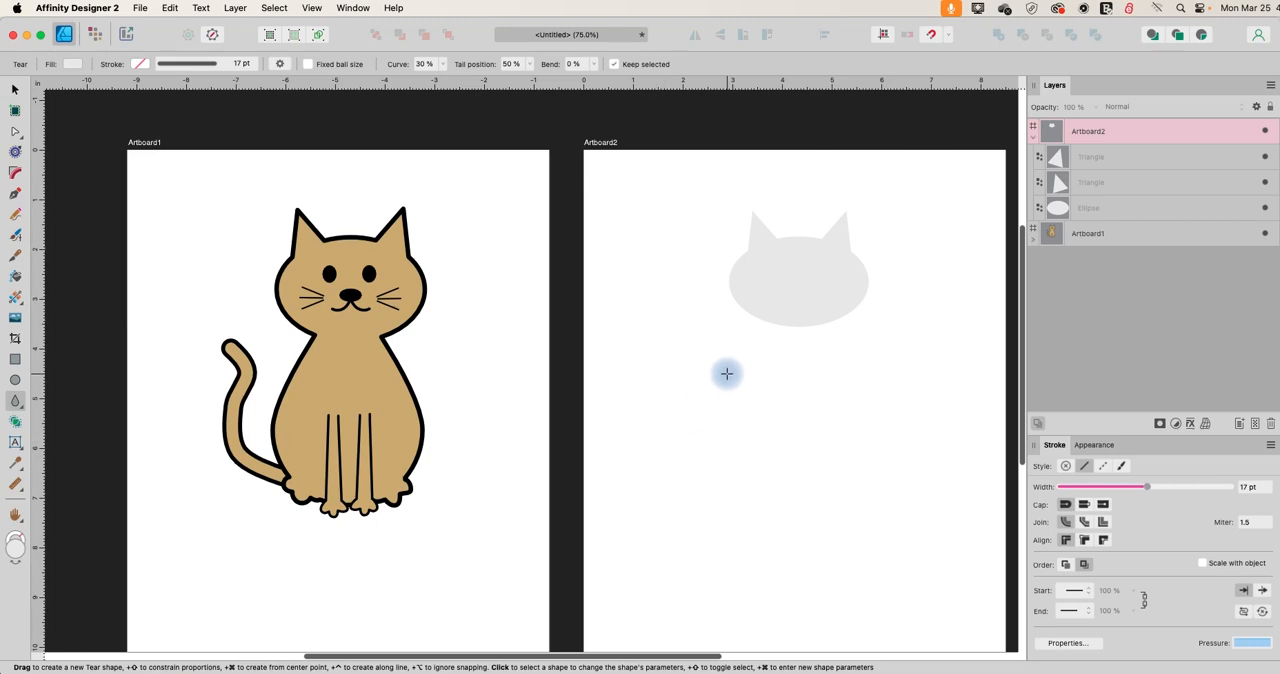
drag(727, 373, 861, 543)
Move the teardrop body up to overlap the head and stretch it taller.
key(v)
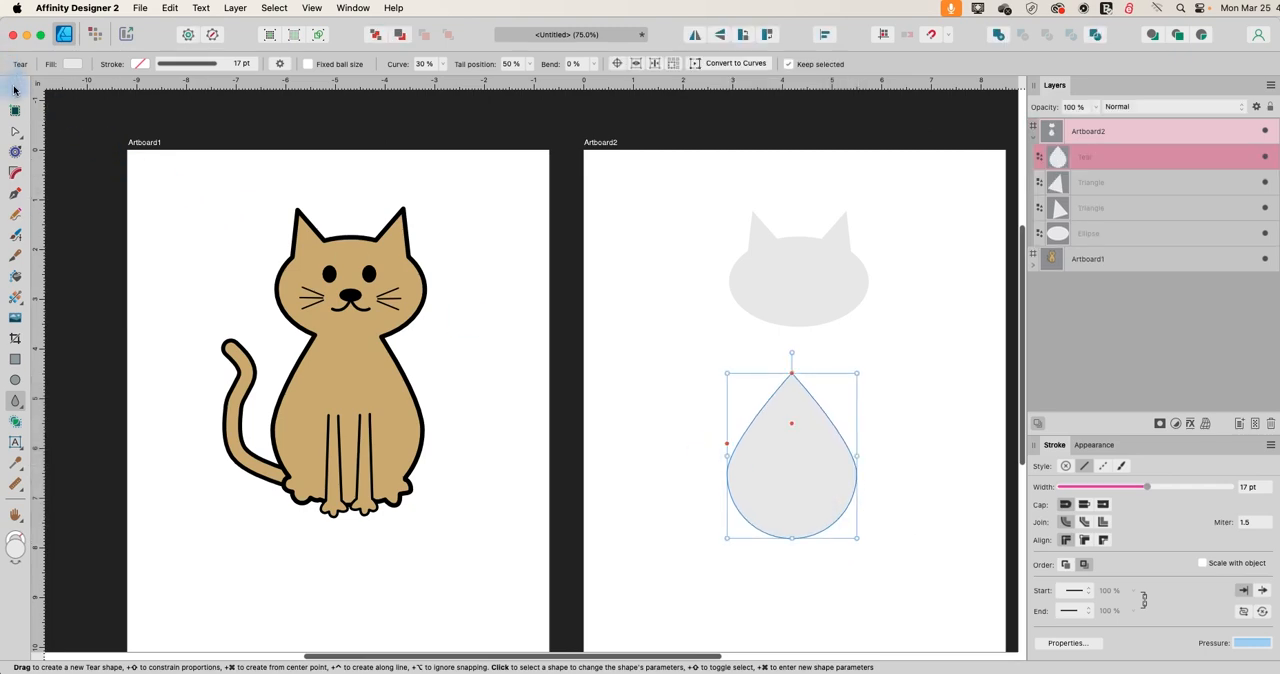
drag(796, 465, 803, 374)
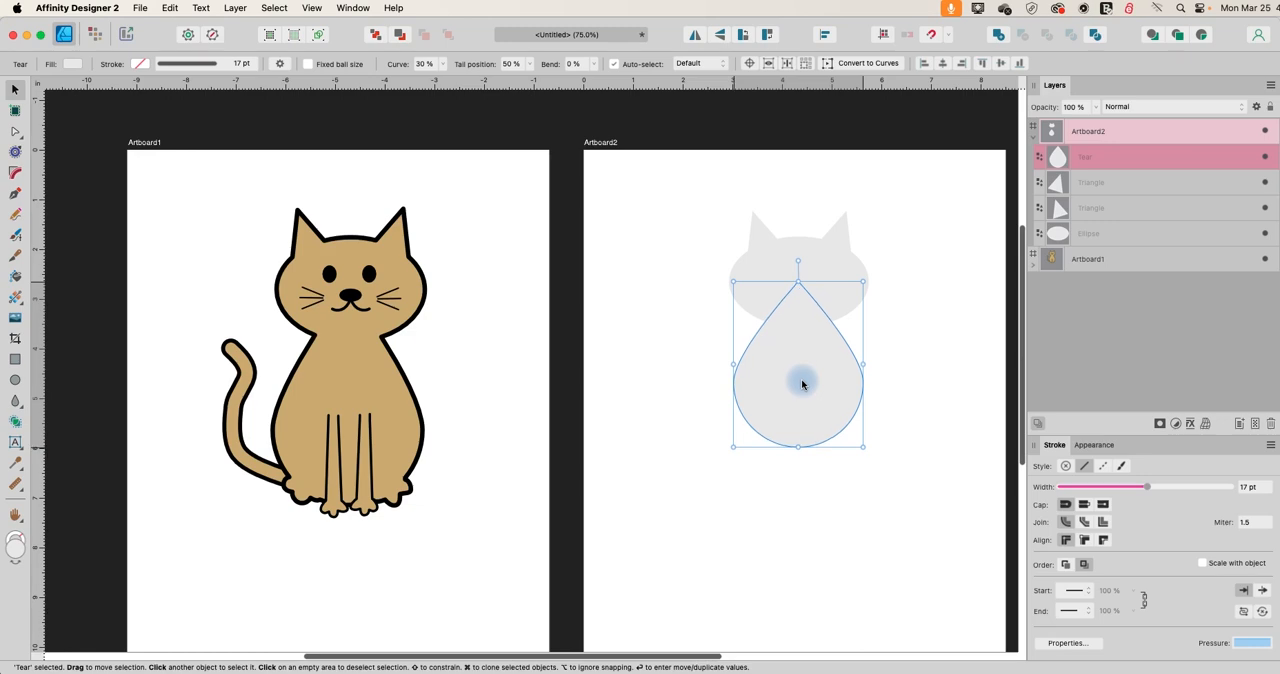
drag(798, 448, 799, 479)
drag(789, 429, 788, 416)
click(923, 441)
click(813, 399)
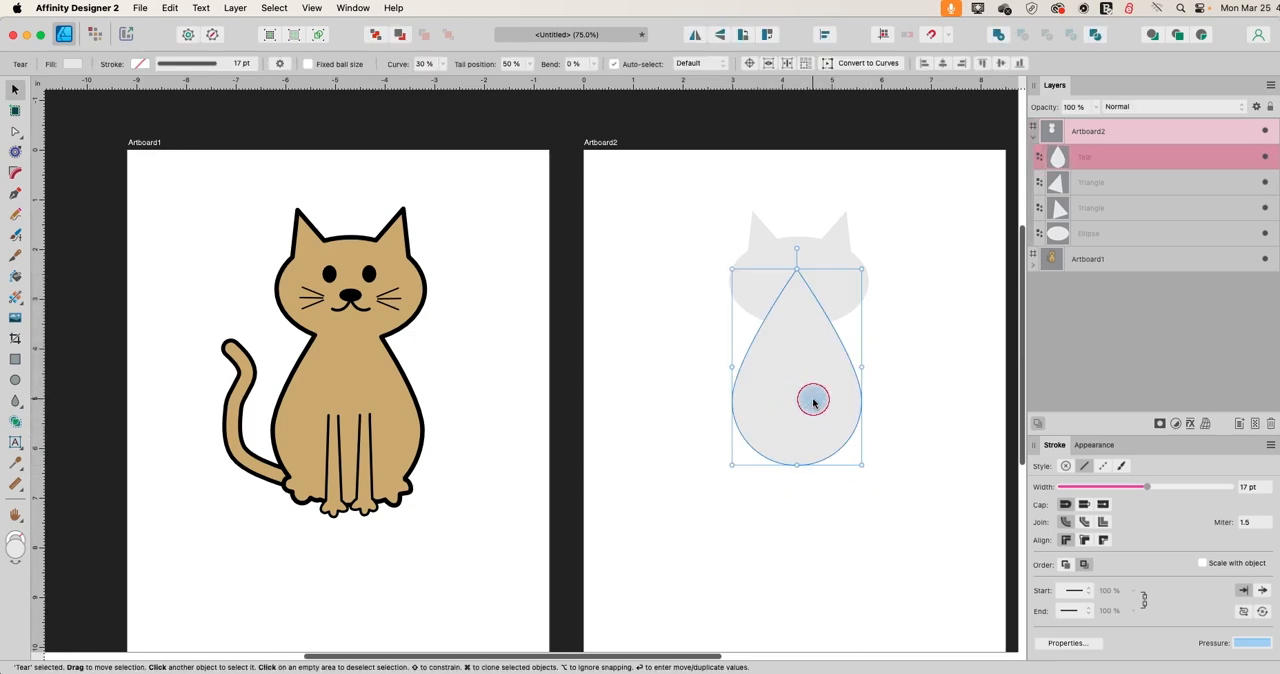
Widen the teardrop body to about 2.7 in and reposition it slightly lower, centred under the head.
click(718, 387)
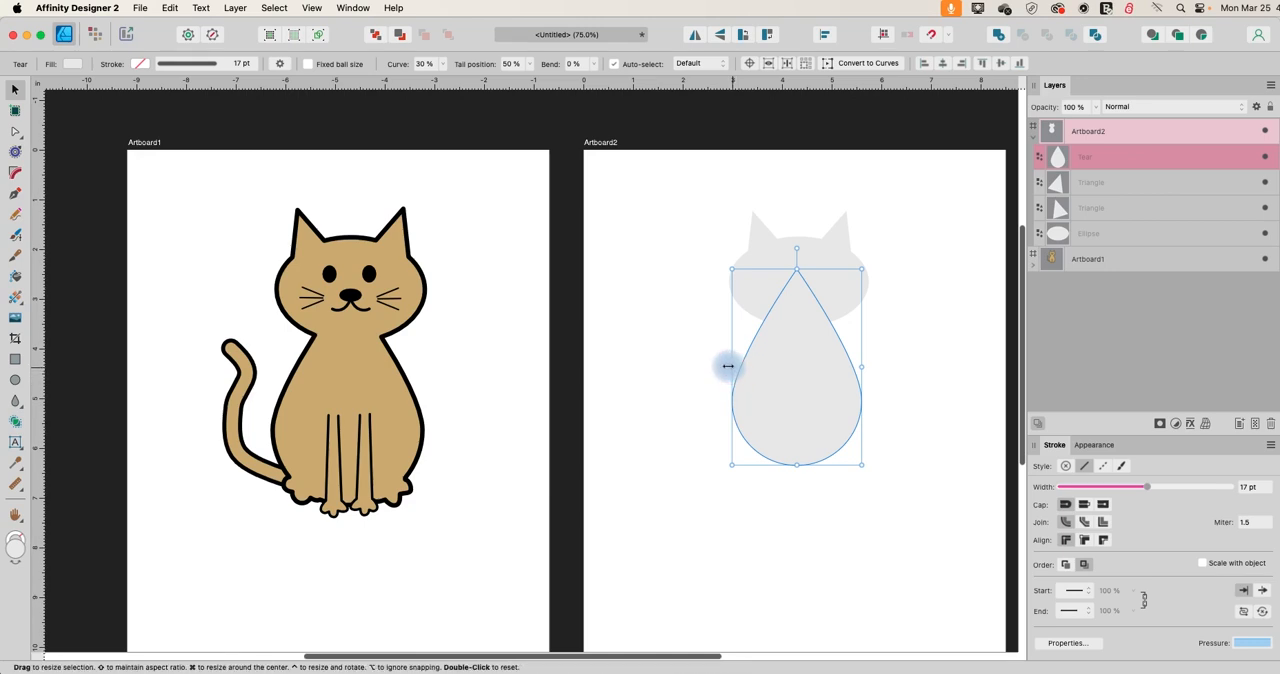
drag(728, 366, 721, 366)
drag(806, 367, 792, 387)
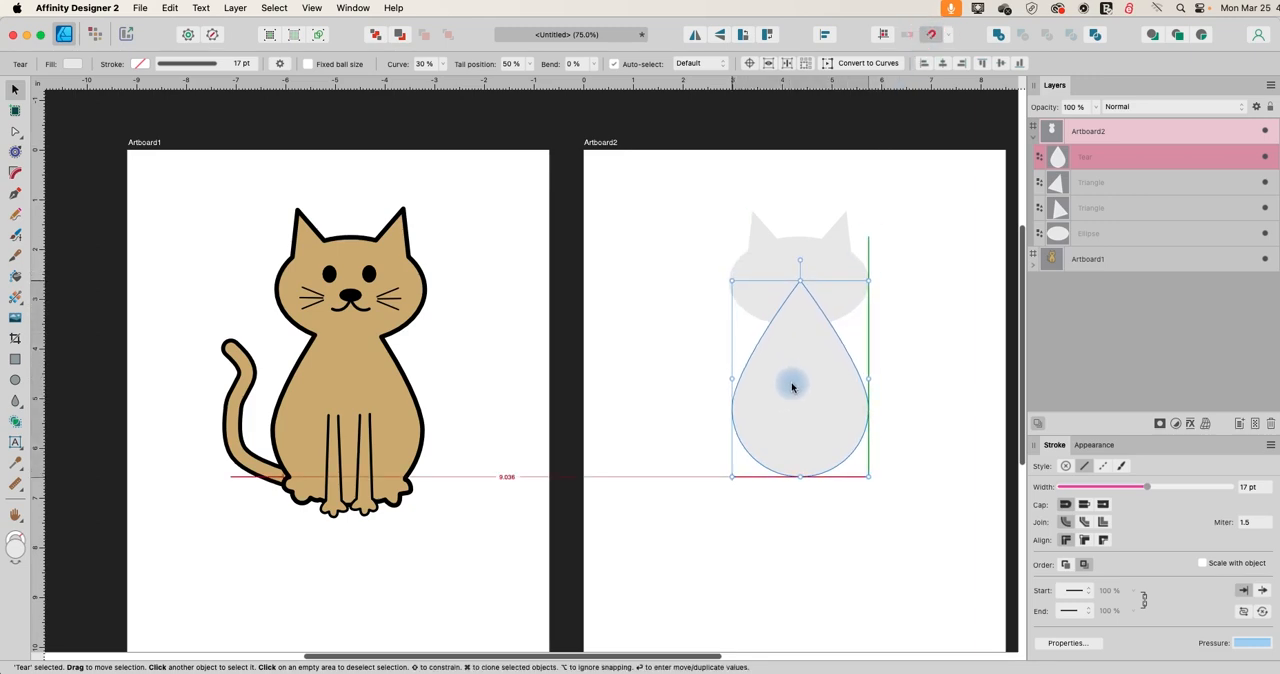
click(923, 438)
mouse_move(792, 387)
mouse_down()
mouse_move(800, 366)
mouse_move(801, 393)
mouse_up()
click(935, 401)
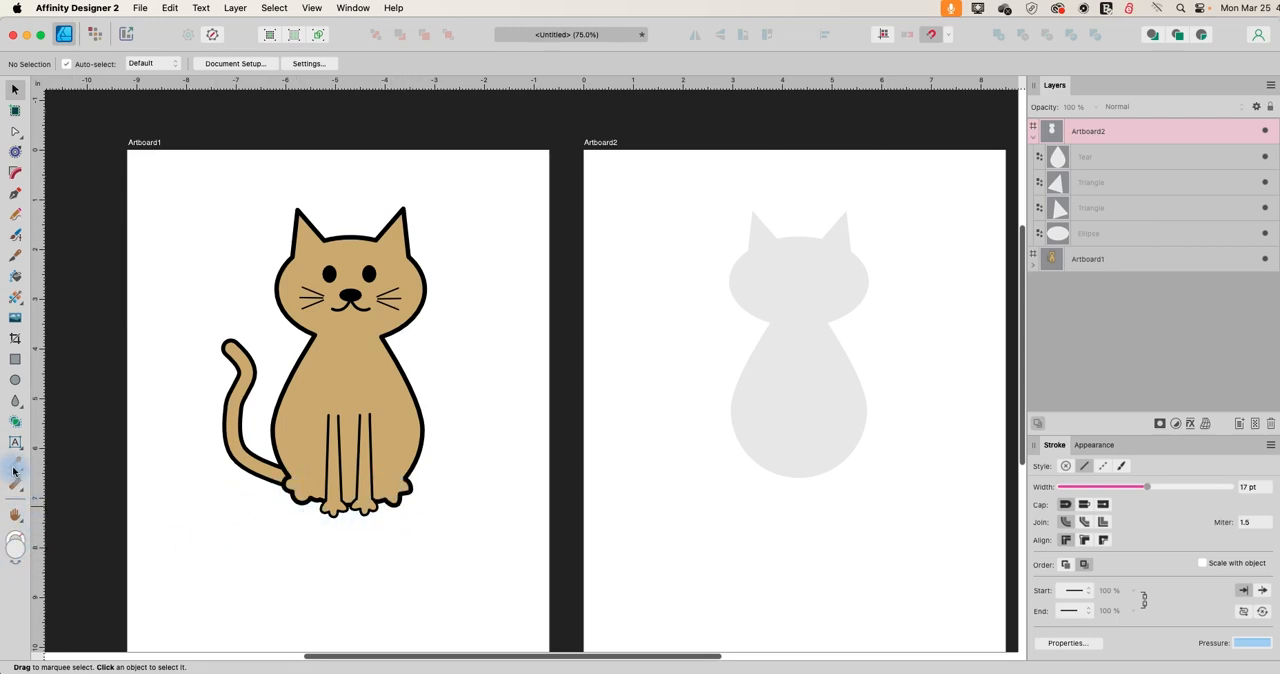
Draw a cloud shape about 2.1 by 1.9 in at the lower left of Artboard2 and set its bubbles to 5.
click(16, 401)
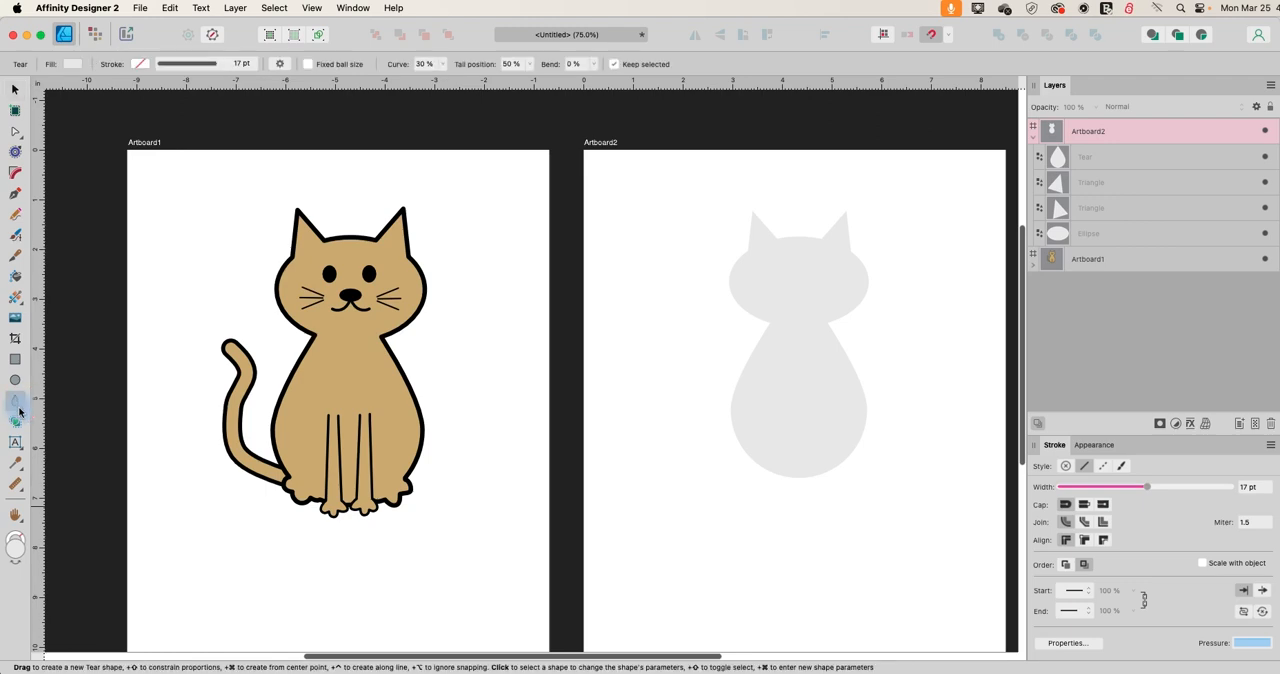
click(23, 410)
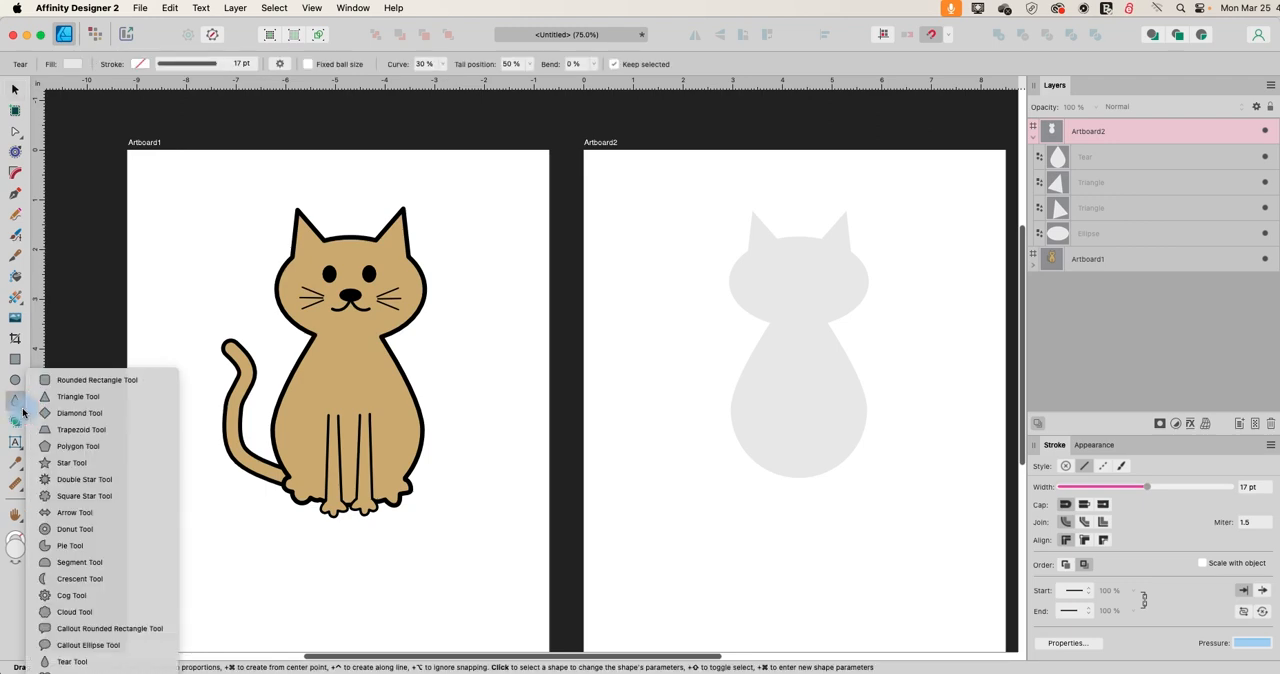
click(65, 611)
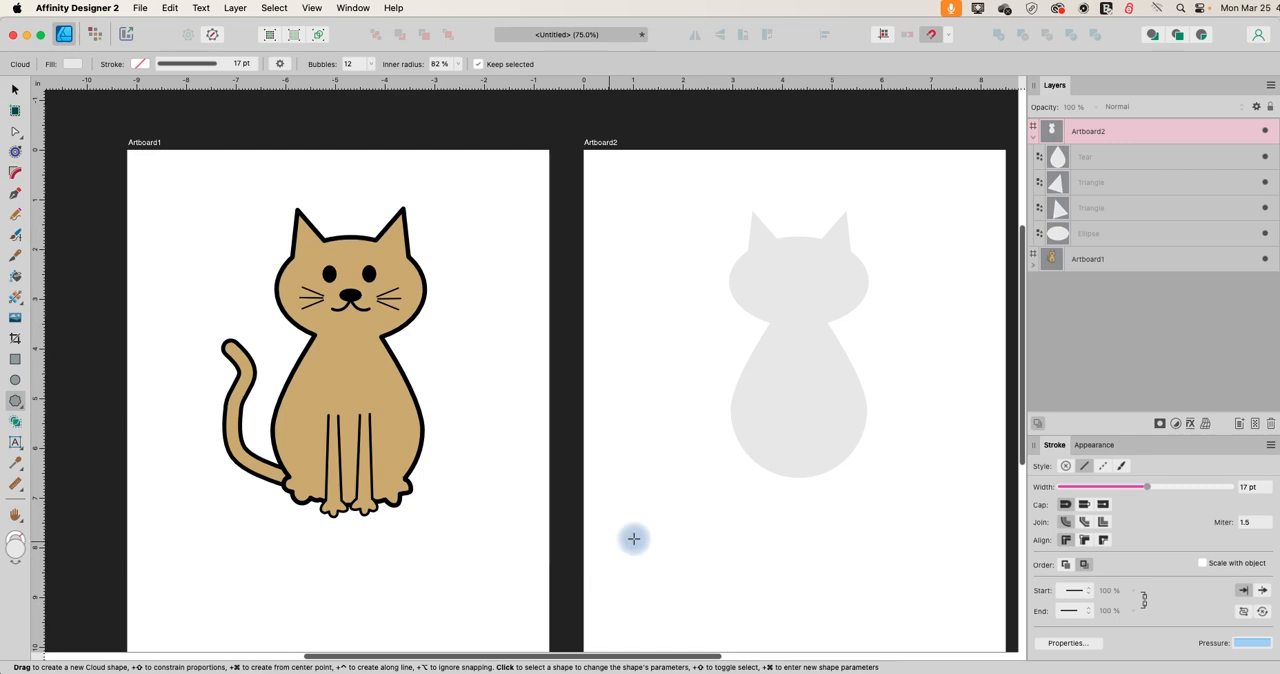
drag(643, 518, 749, 610)
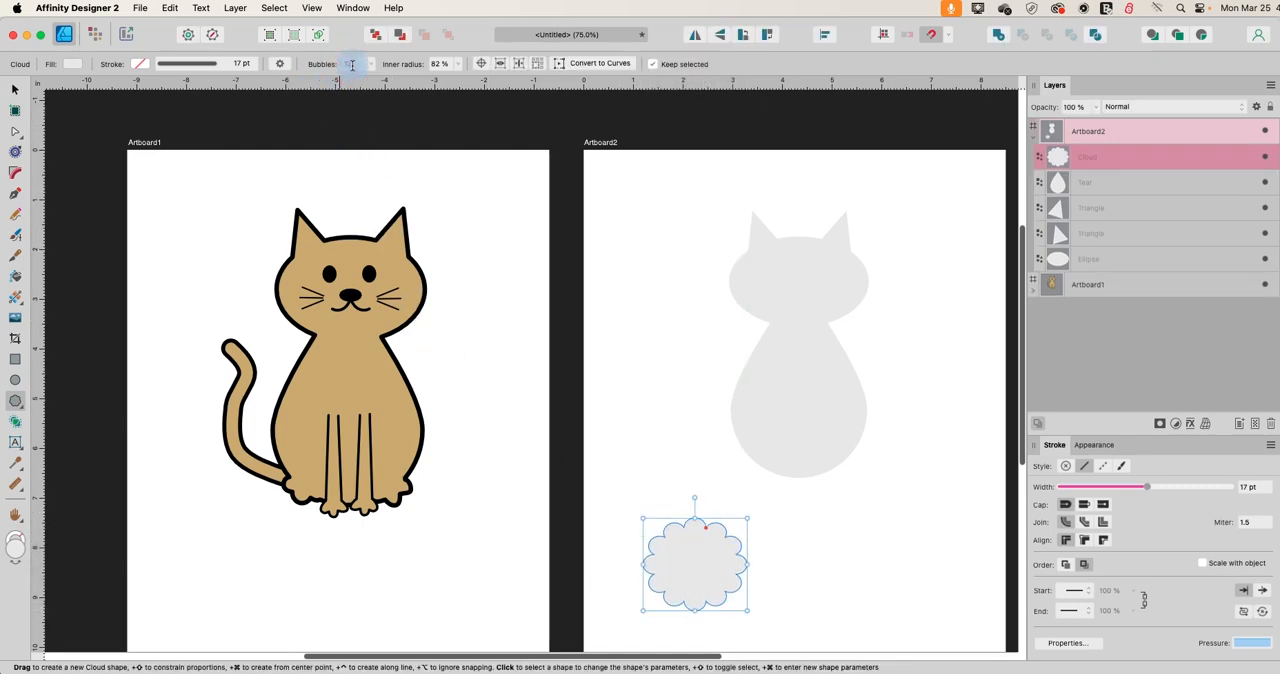
key(Return)
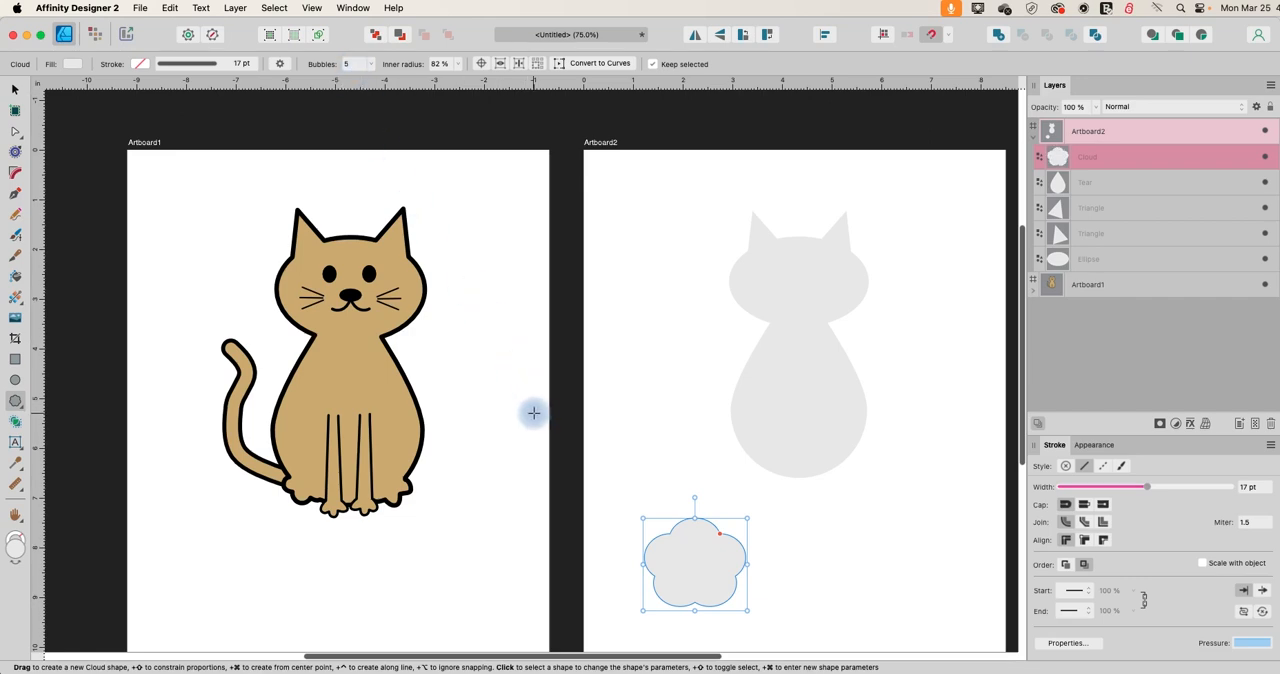
Set the cloud's inner radius to 68 % and flip the shape vertically.
drag(718, 538, 716, 543)
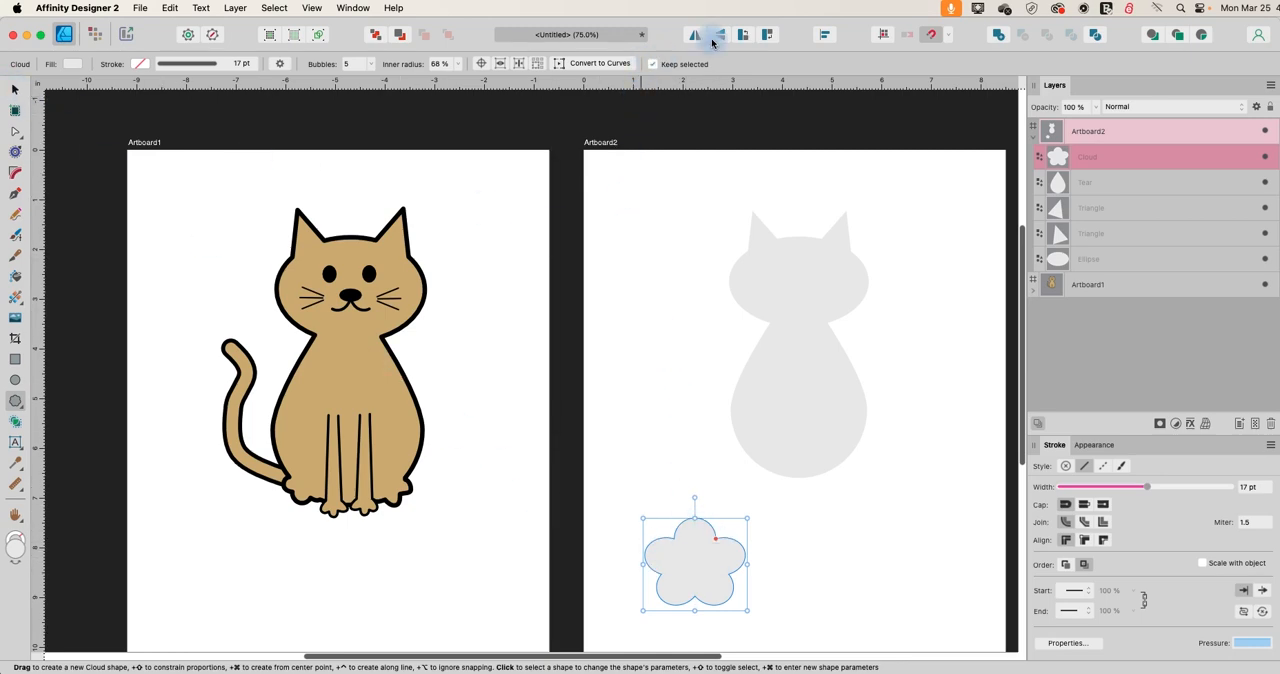
click(717, 37)
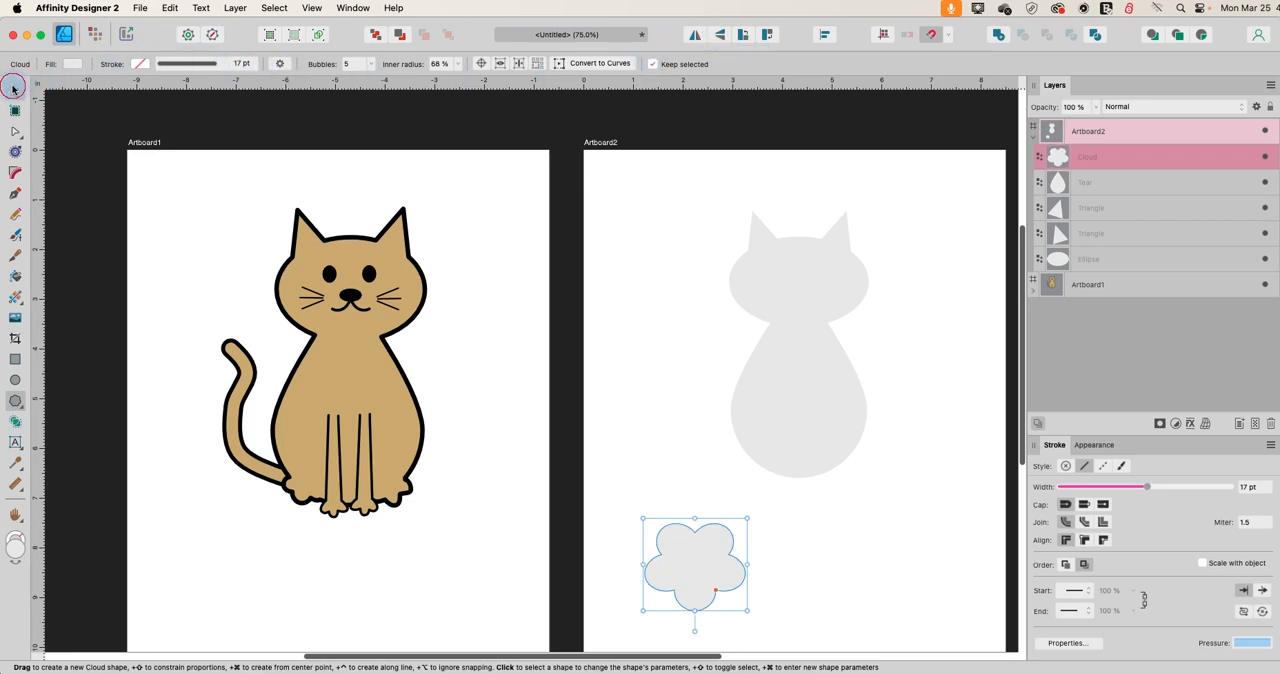
Place the cloud over the body's lower-left edge at about 1.6 in wide and fill it with dark grey.
click(13, 88)
drag(689, 586, 800, 508)
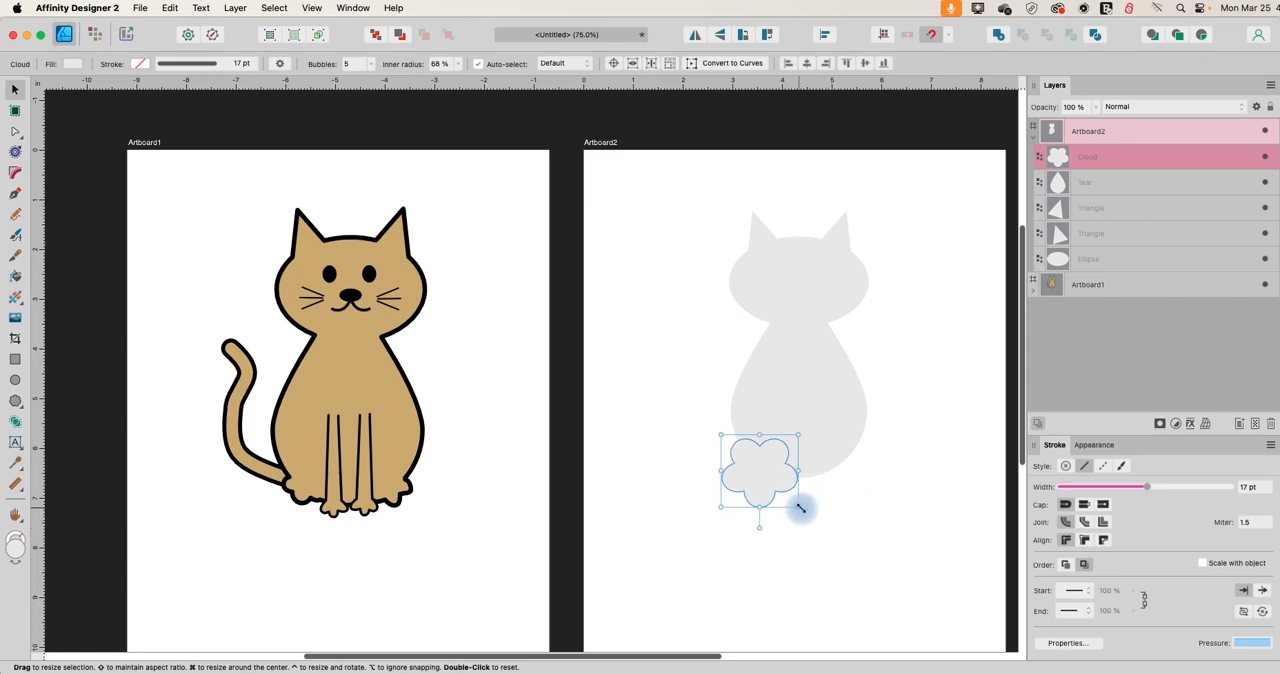
key(super+equal)
key(super+equal)
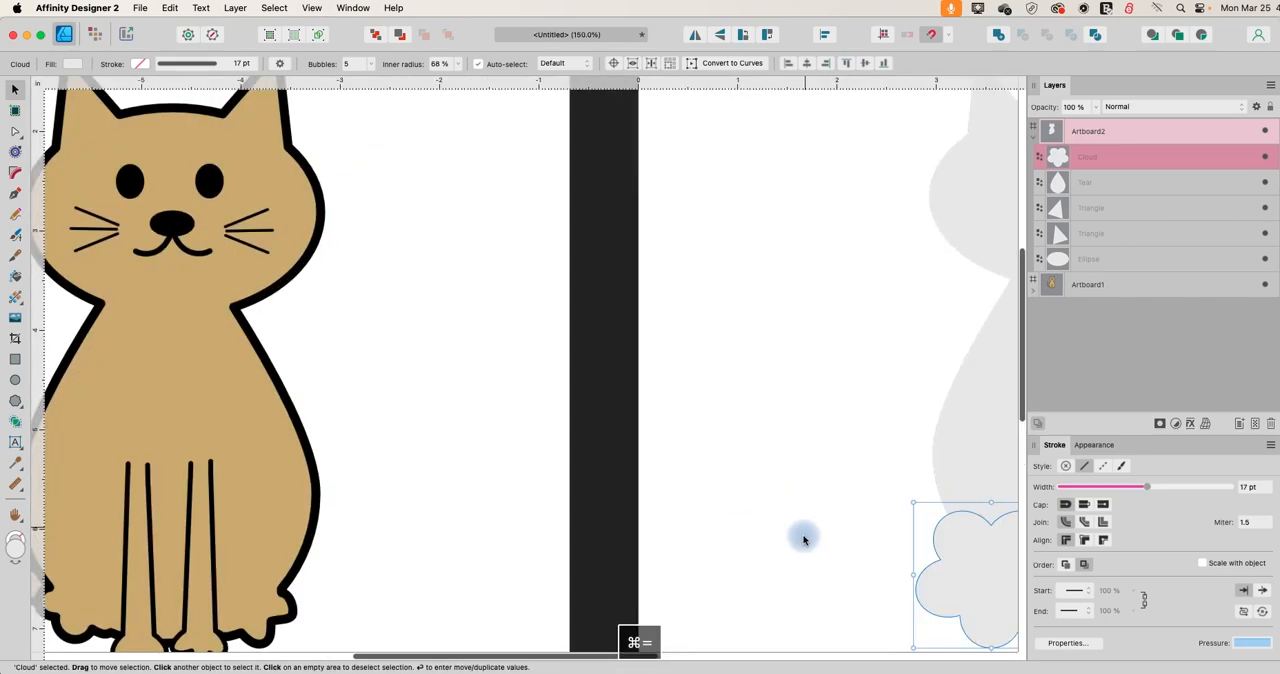
drag(591, 660, 694, 660)
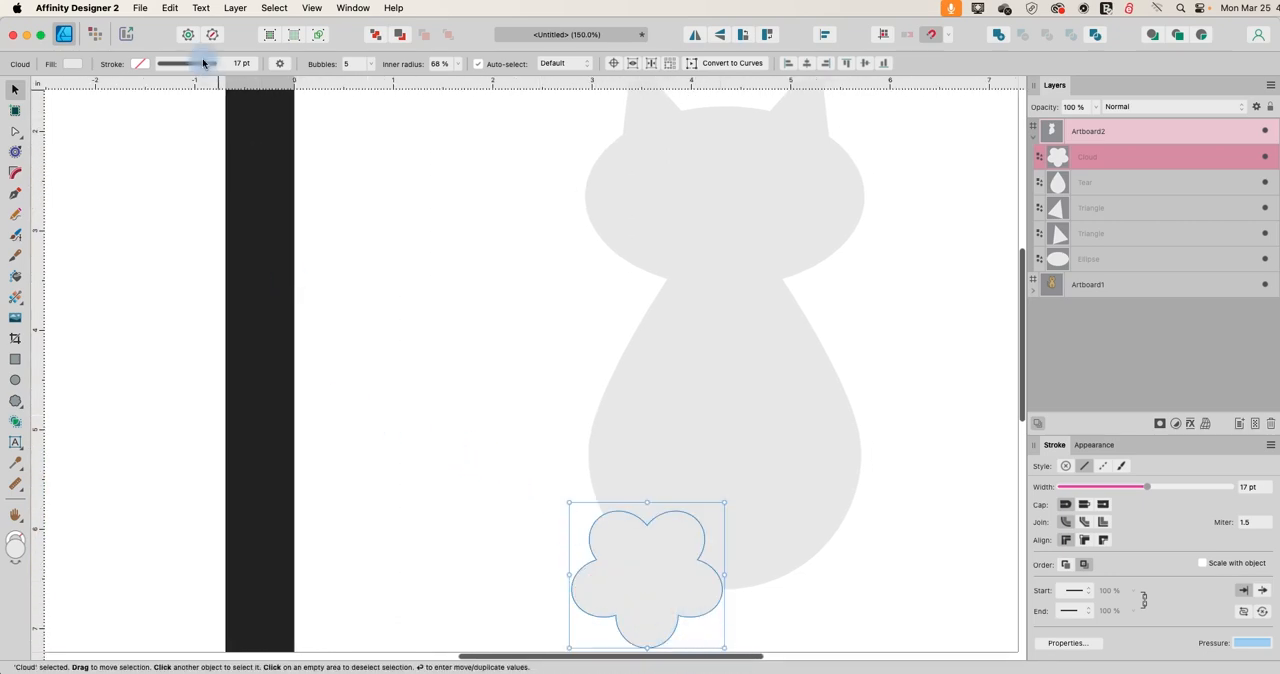
click(71, 62)
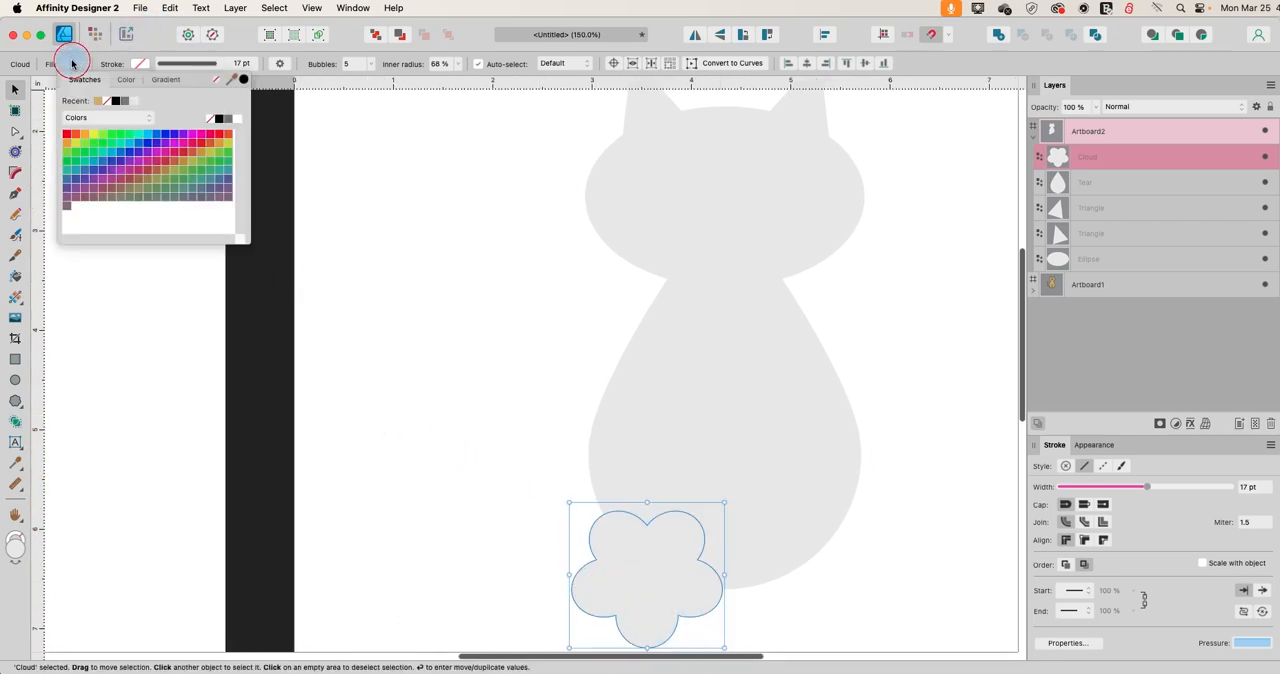
click(122, 102)
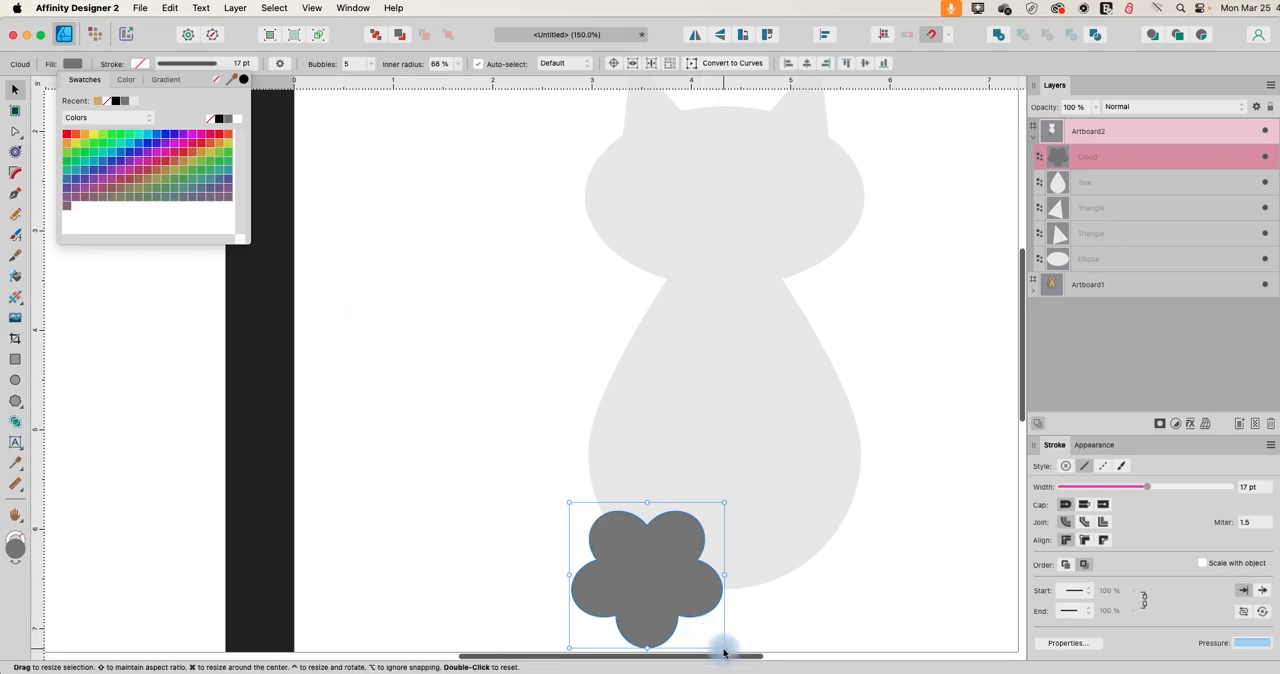
Shrink the grey cloud to about 0.7 in and tilt it slightly as a paw on the body's lower-left edge.
drag(726, 650, 658, 581)
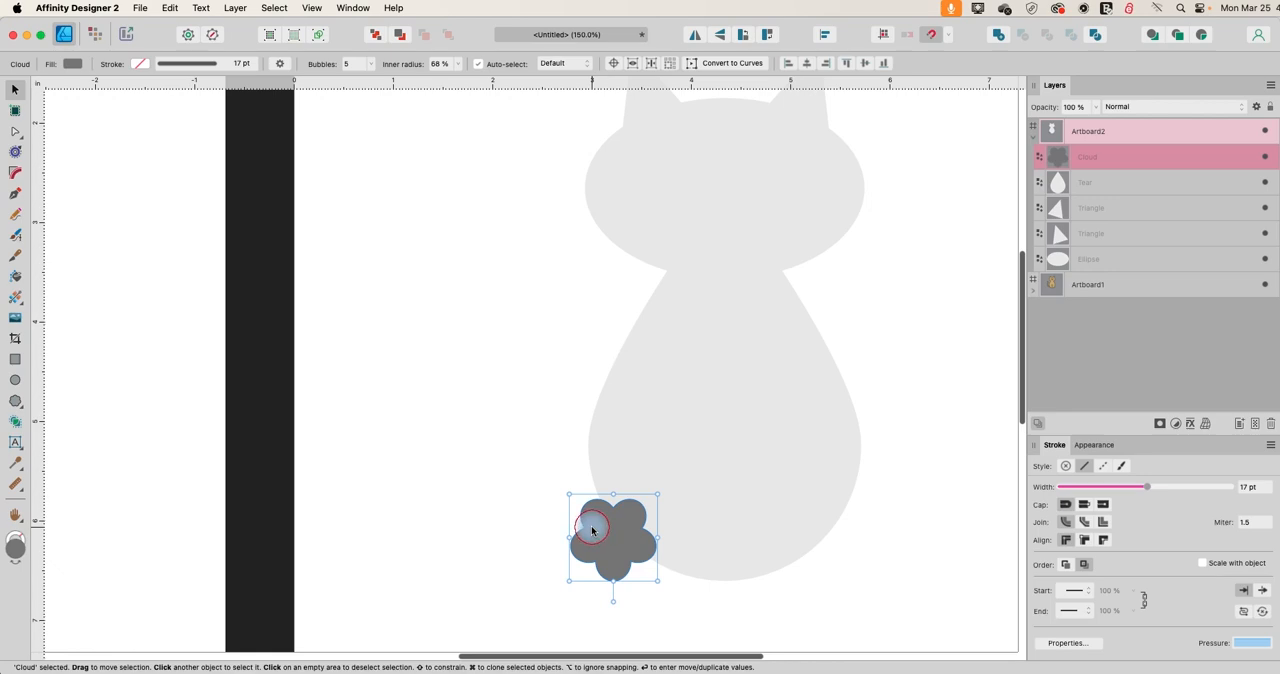
drag(618, 621, 638, 569)
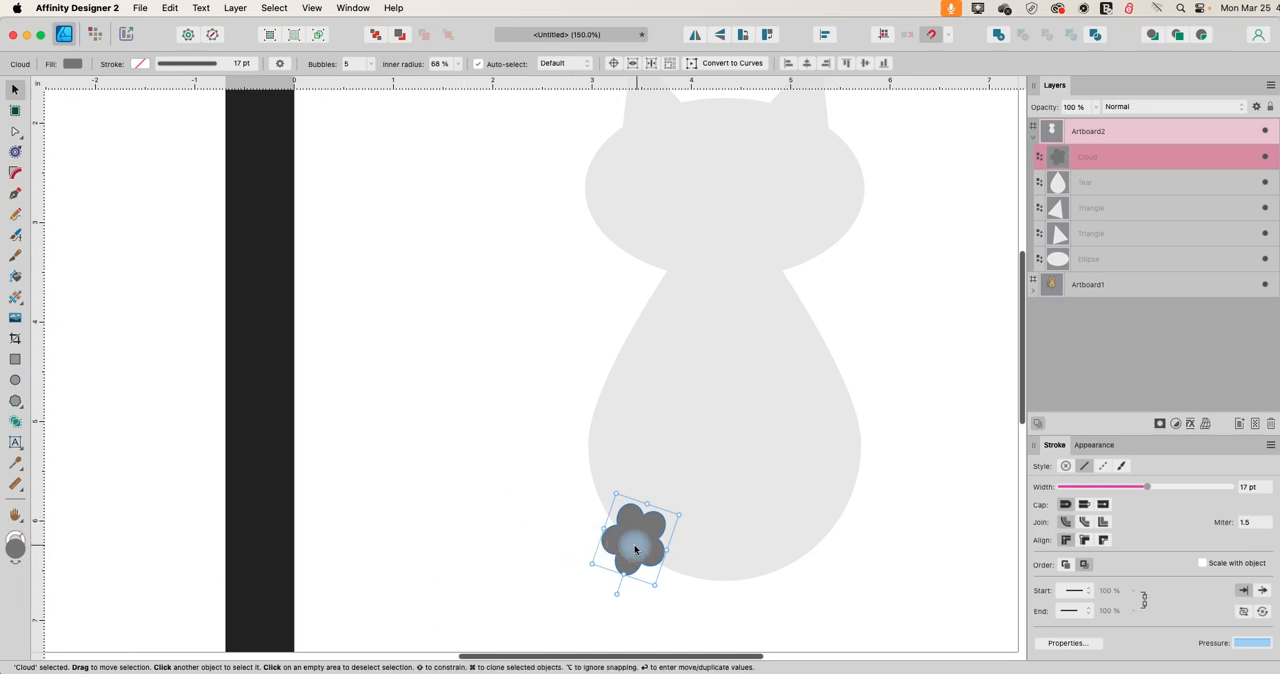
click(509, 496)
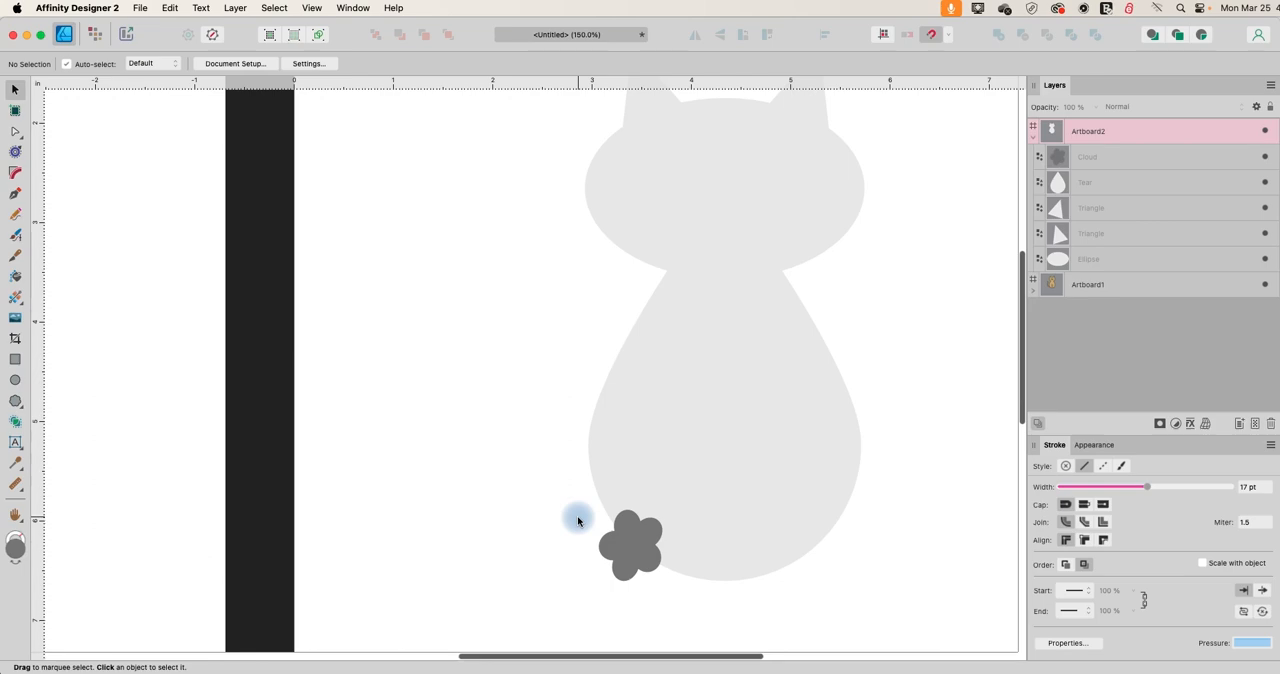
Duplicate the paw, flip the copy horizontally and place it level with the original on the body's lower-right edge.
click(636, 540)
key(super+c)
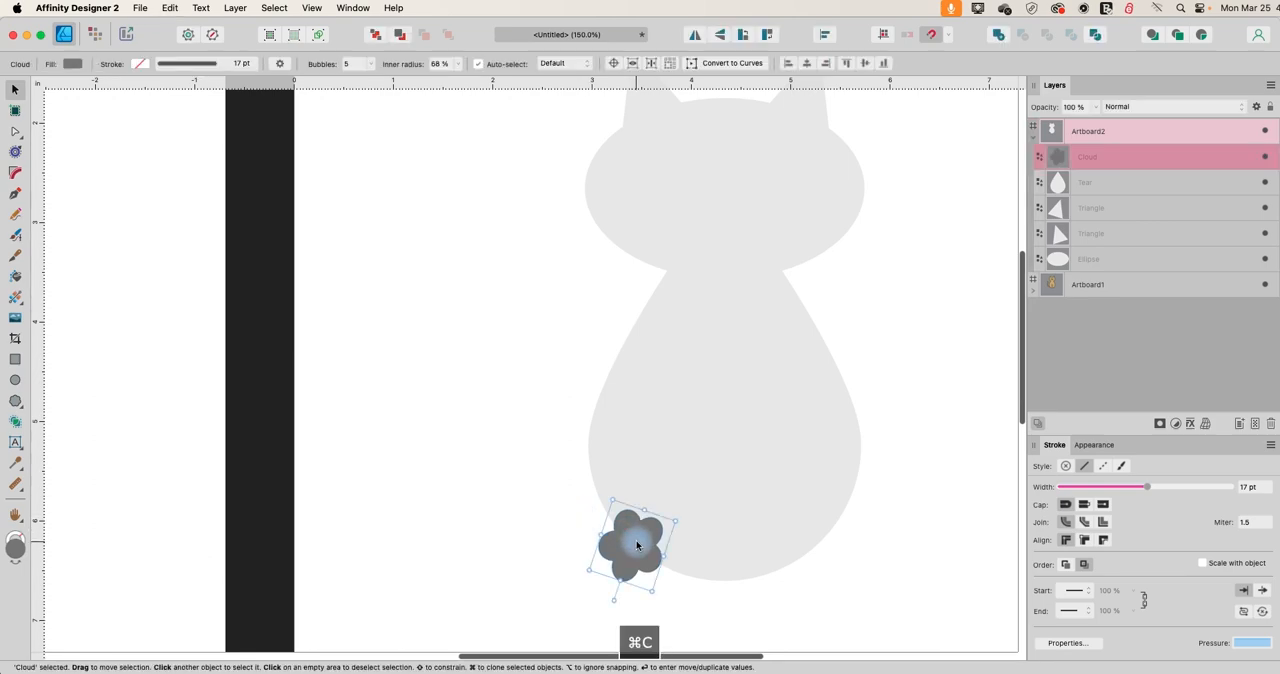
key(super+v)
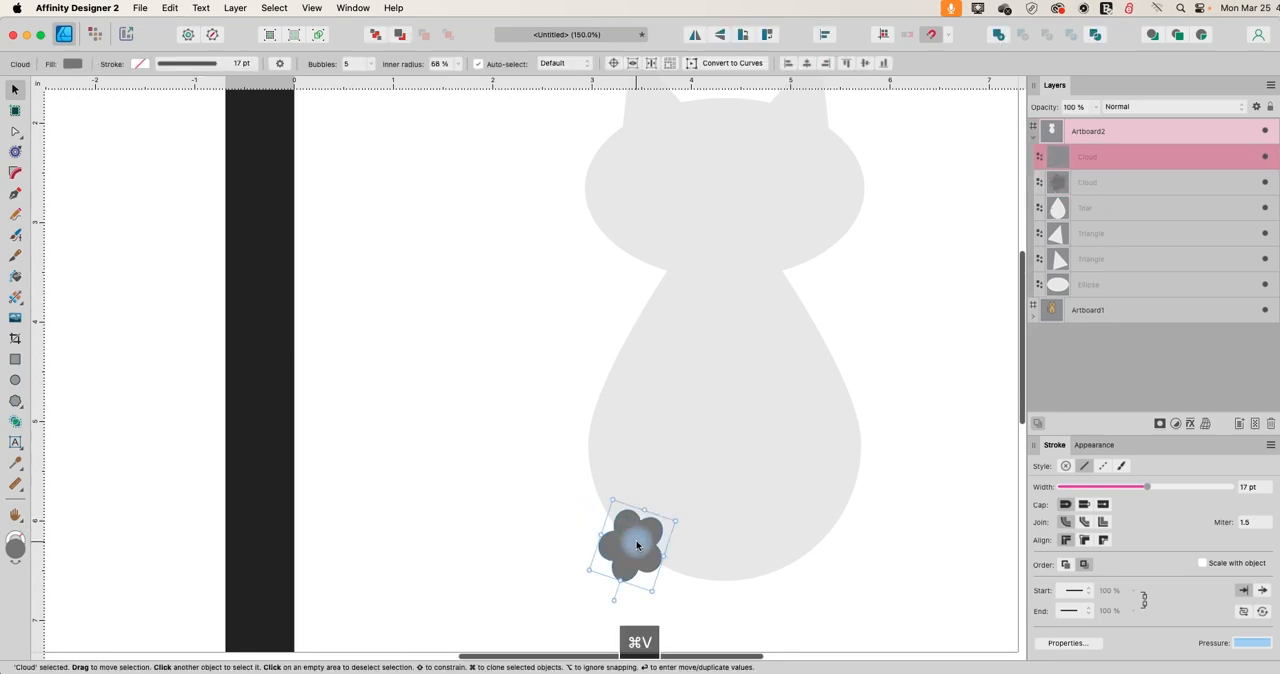
click(694, 35)
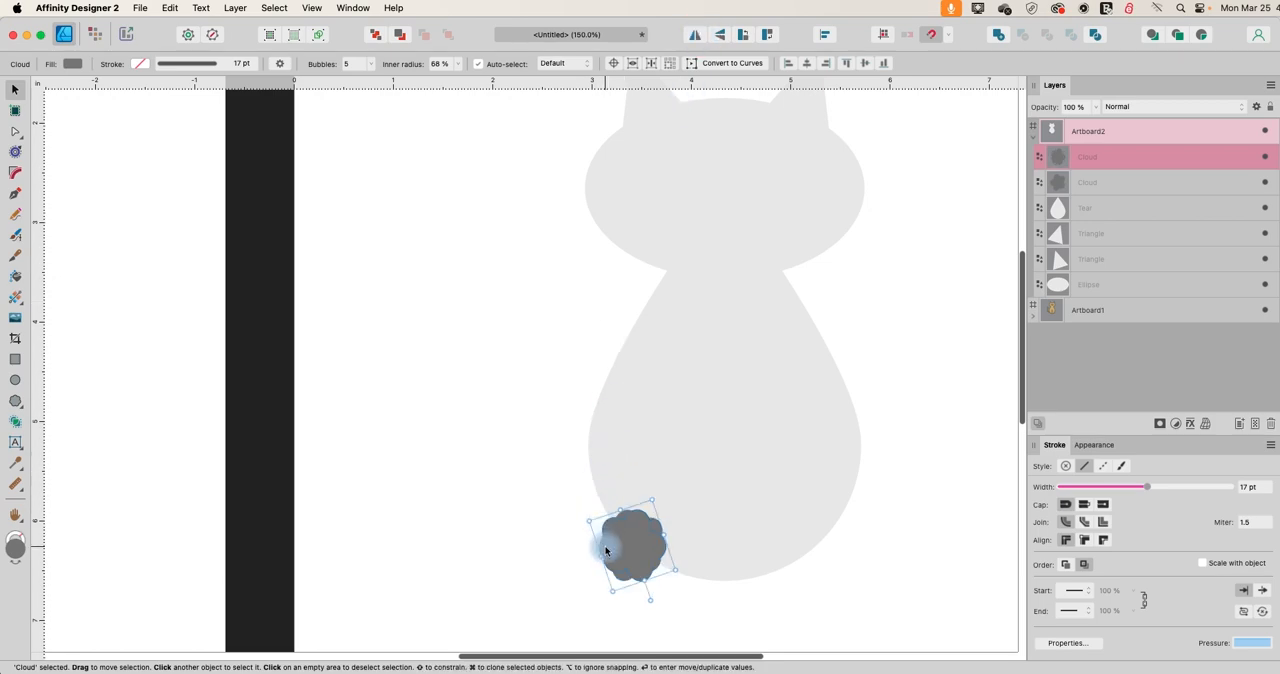
drag(621, 549, 799, 547)
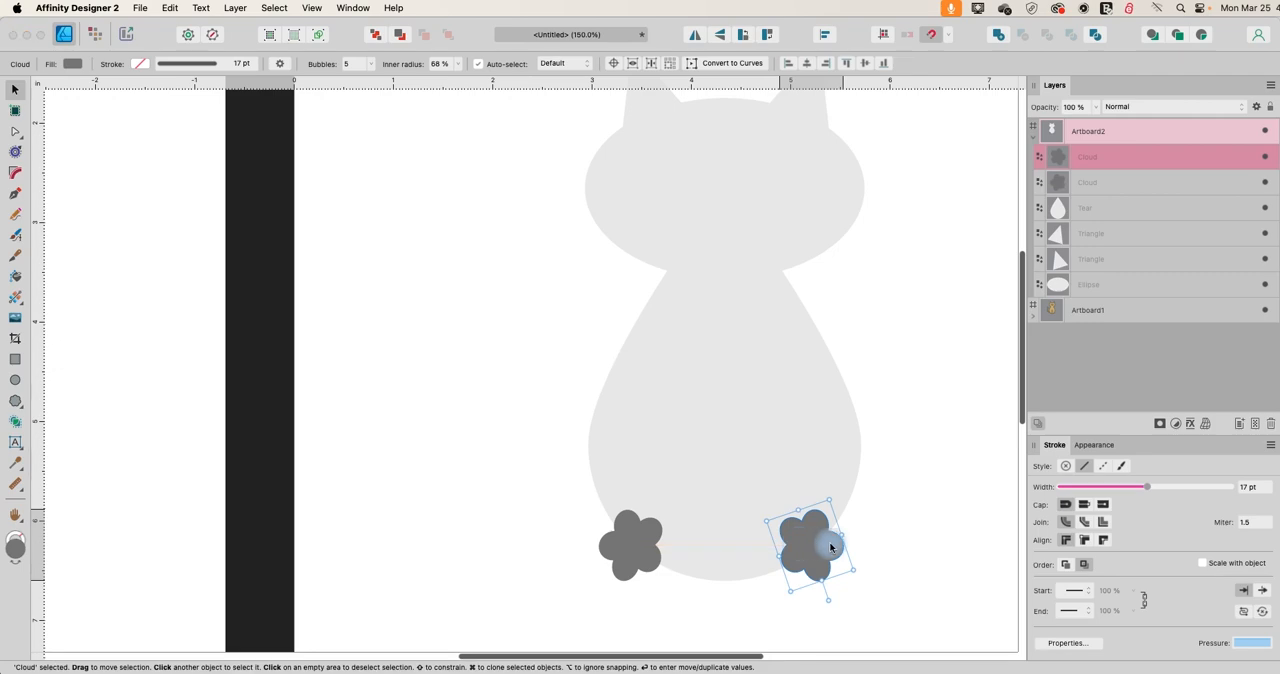
click(906, 525)
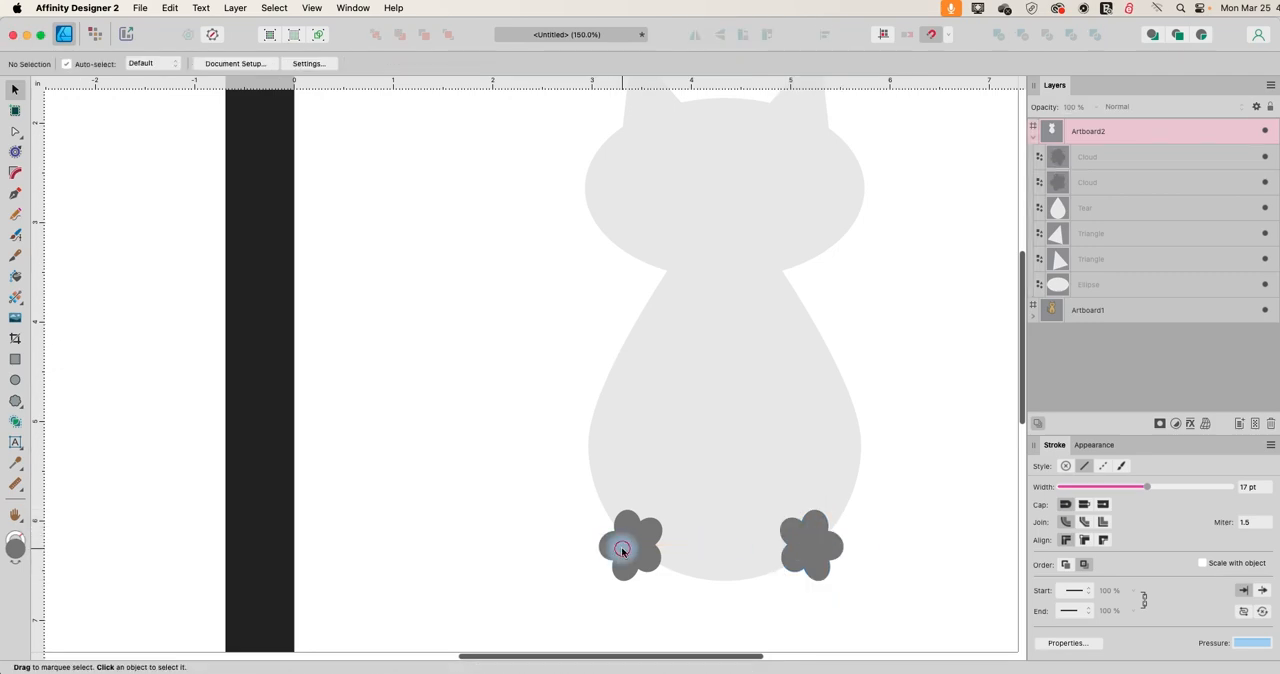
Recolour both paws with the body's light grey fill using the Color Picker.
click(621, 546)
shift+click(816, 547)
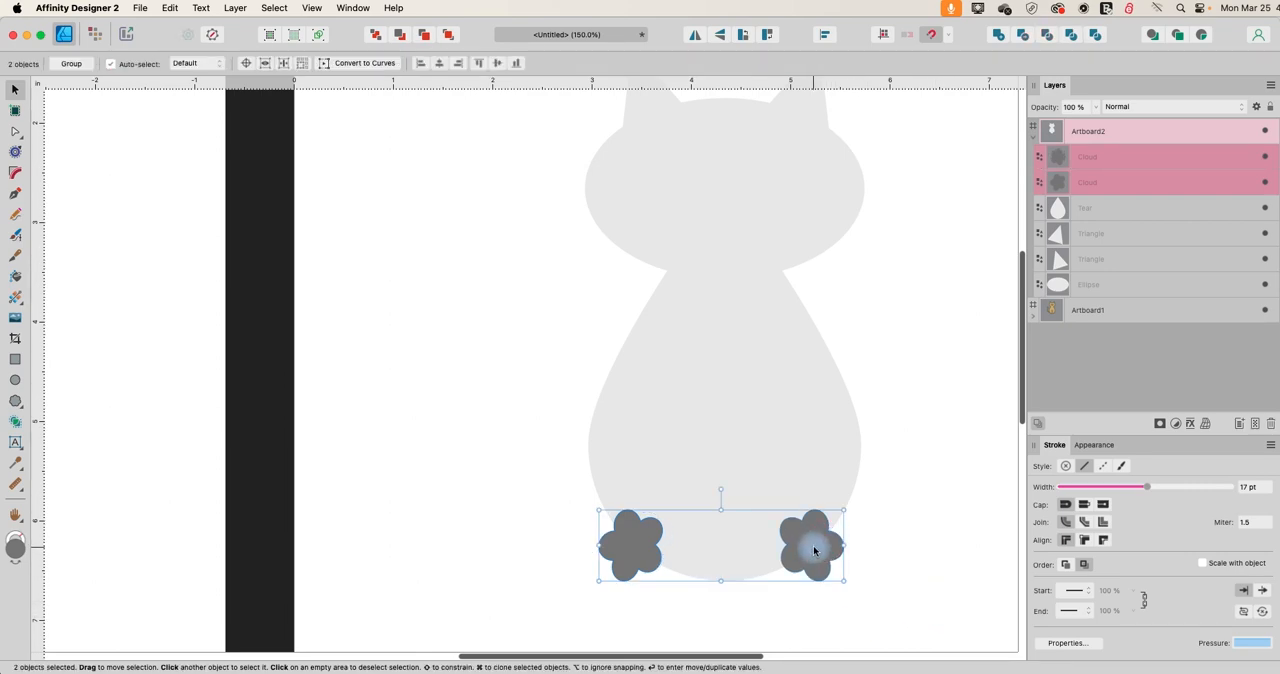
click(87, 70)
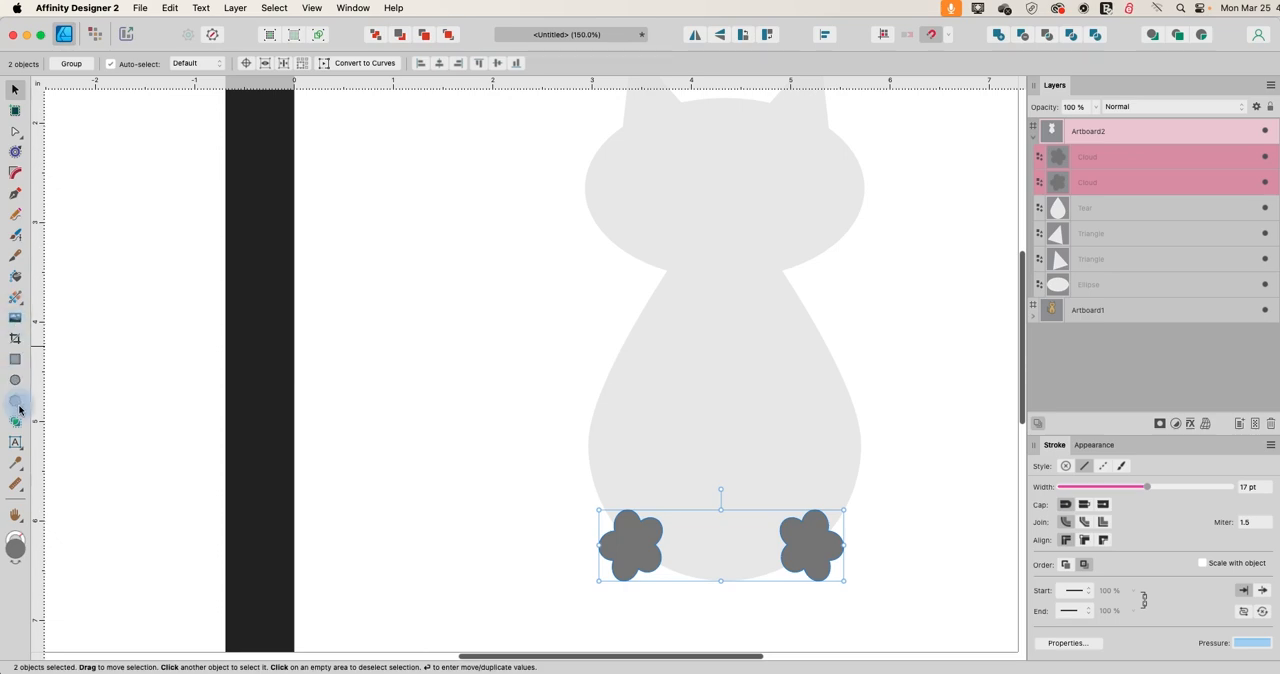
click(24, 466)
click(686, 356)
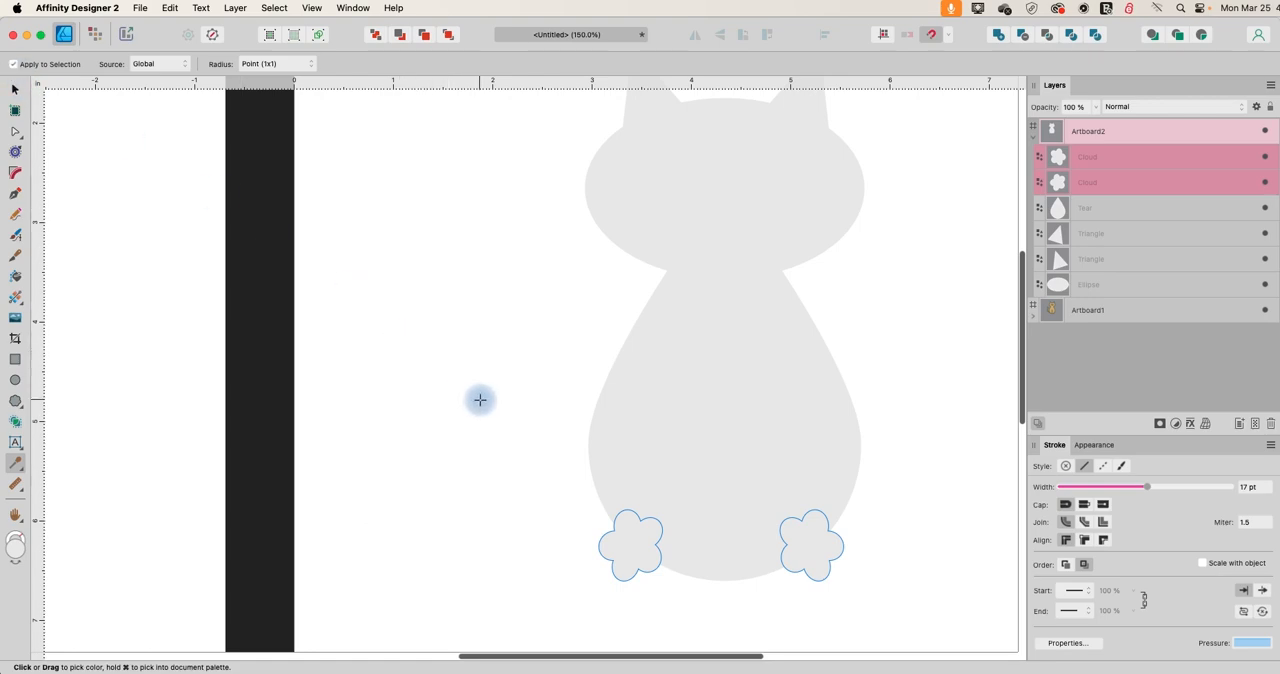
click(15, 92)
click(430, 346)
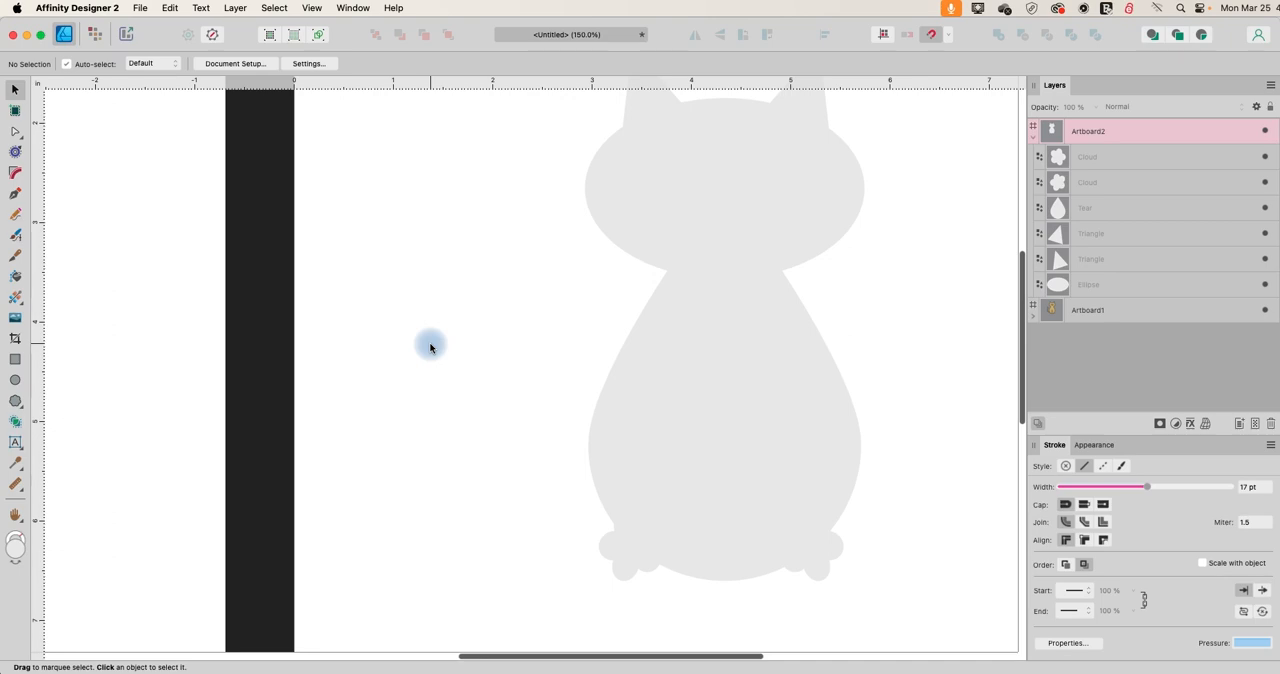
Merge all six cat shapes on Artboard2 with the Add operation and enlarge the silhouette to about 3.7 by 6.6 in.
key(super+minus)
key(super+minus)
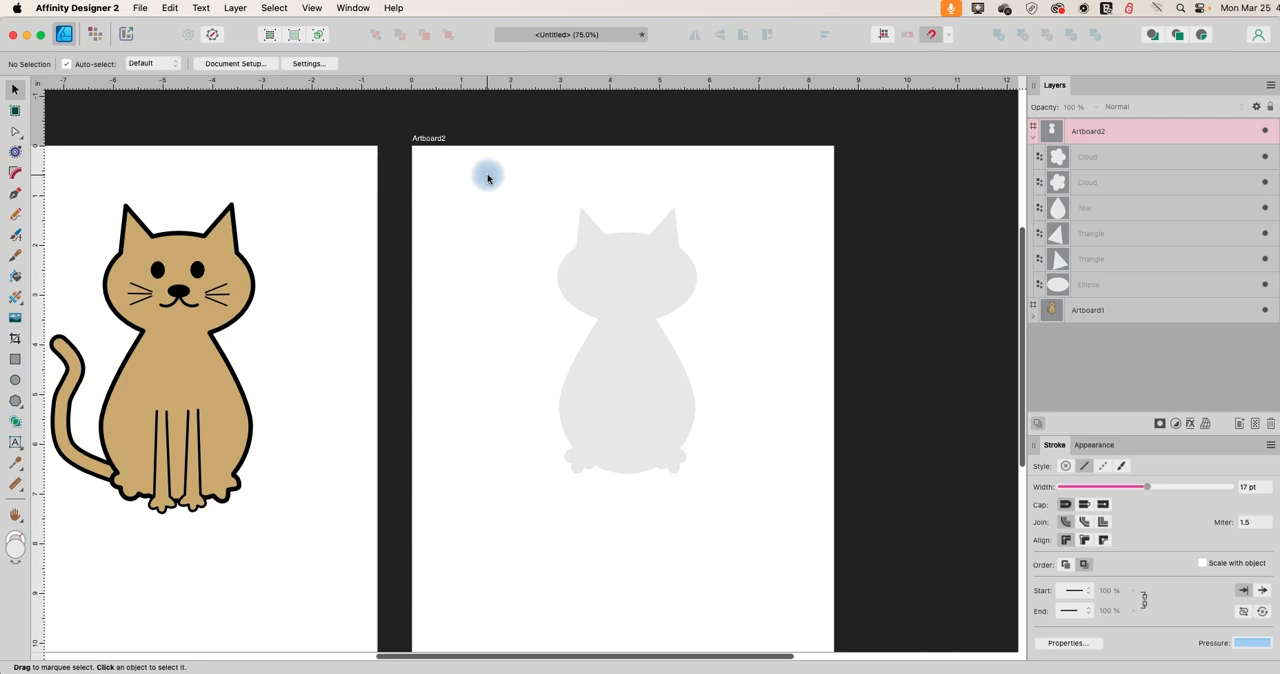
drag(488, 178, 801, 559)
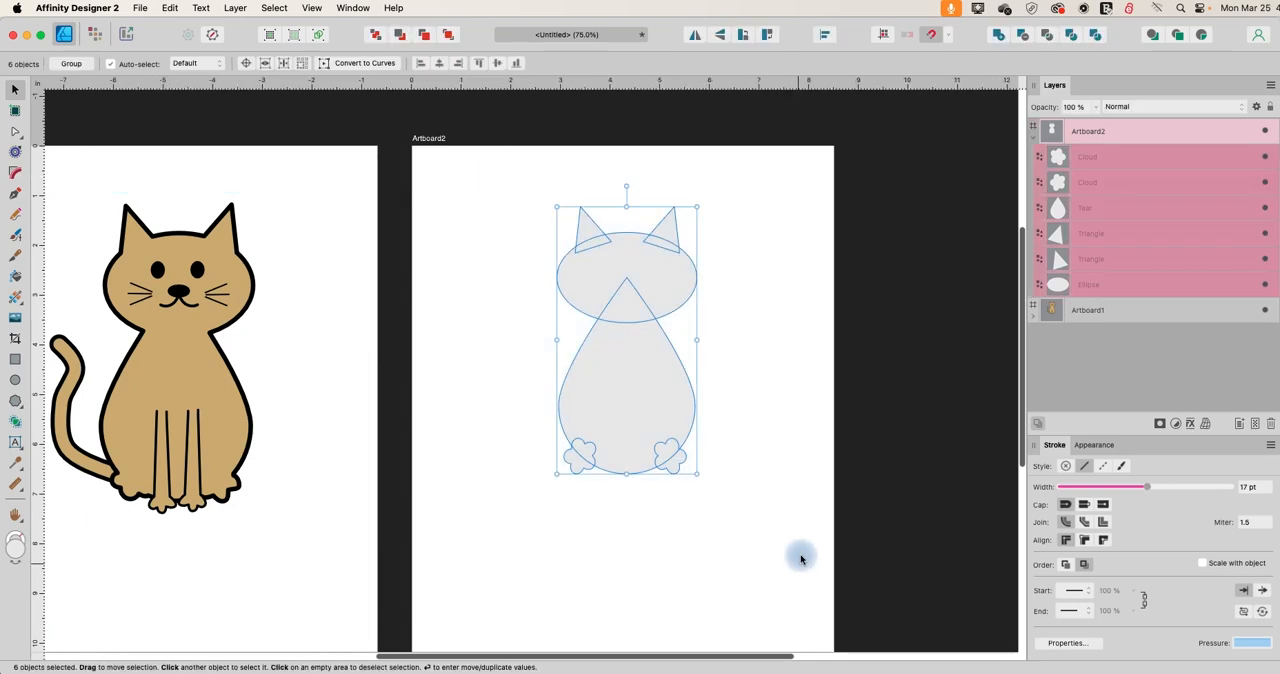
click(998, 38)
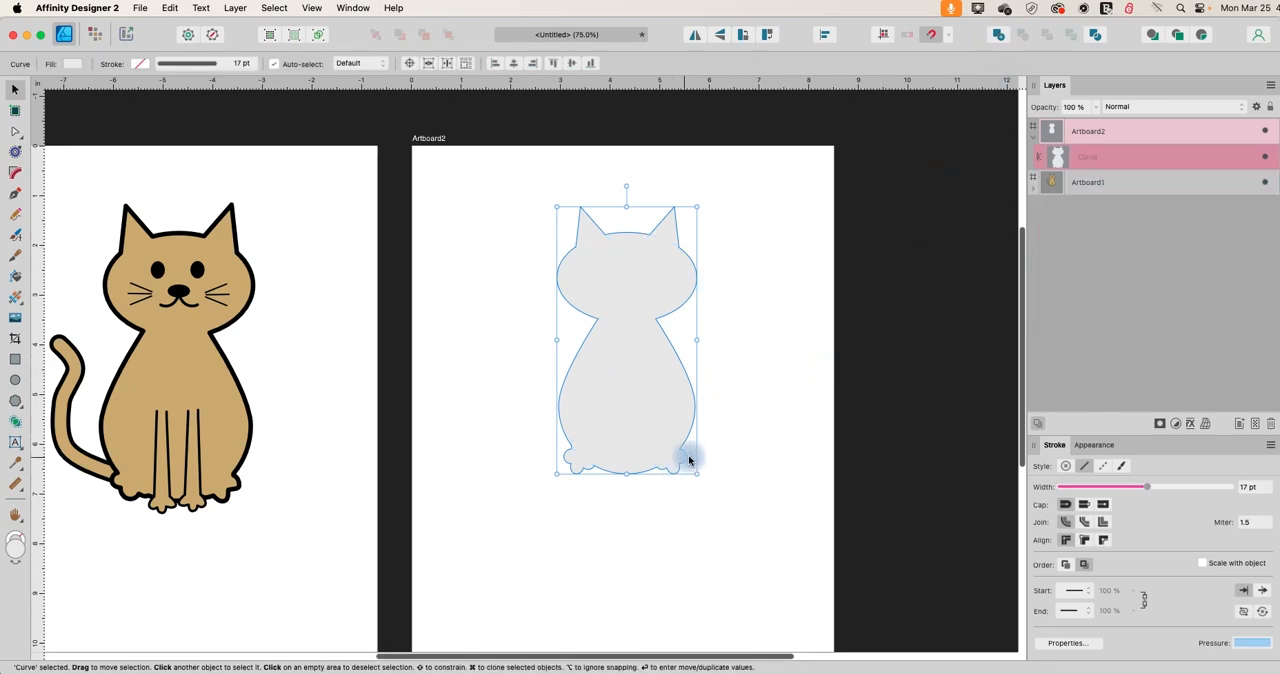
drag(697, 473, 741, 534)
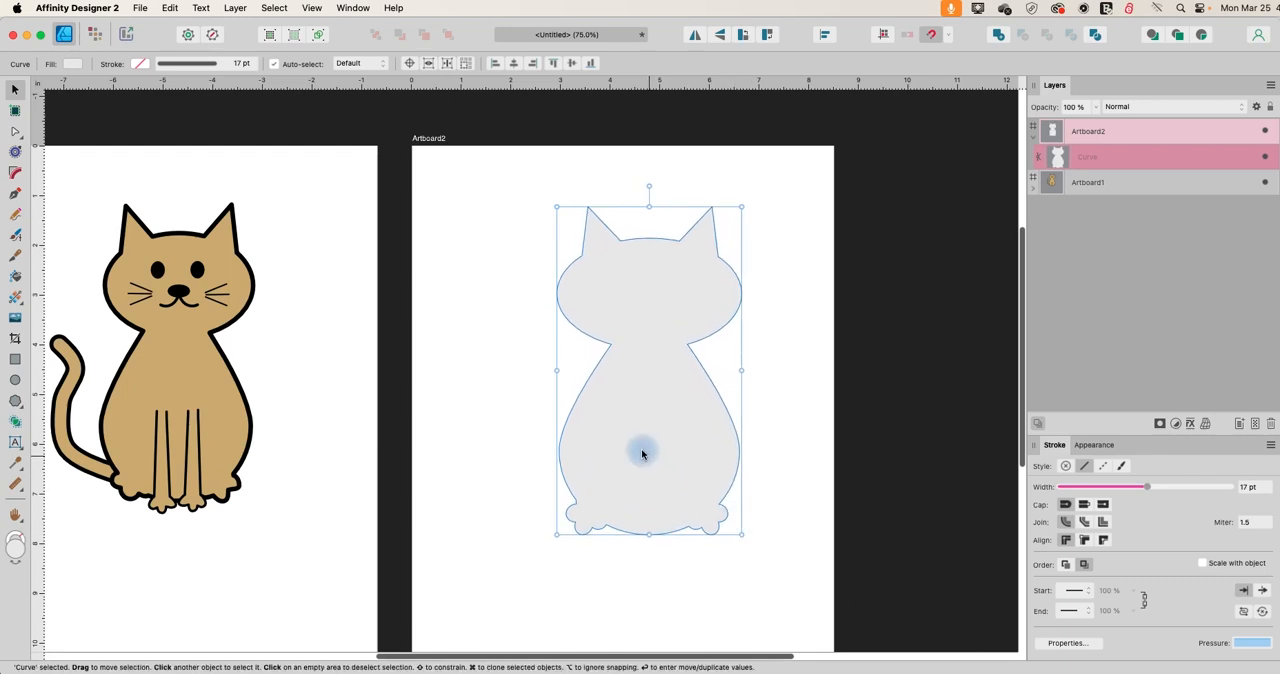
click(506, 389)
Give the merged cat silhouette a black outline with a stroke width of 4.5 pt.
click(634, 409)
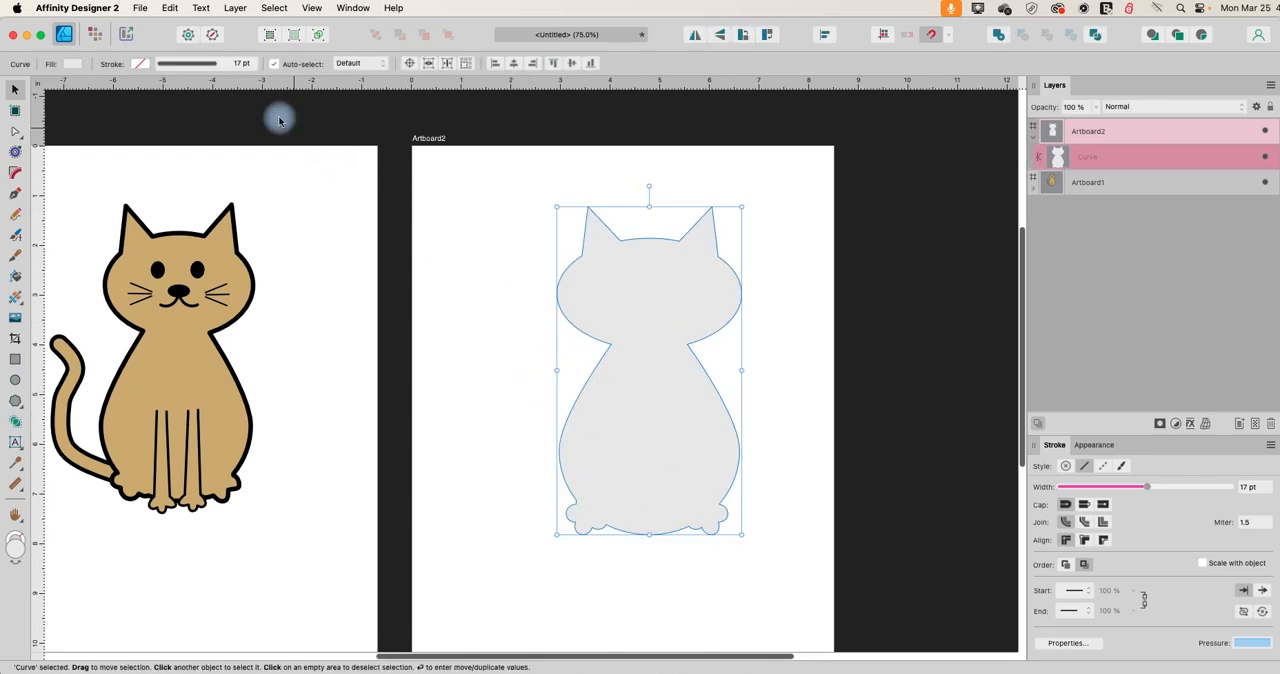
click(137, 63)
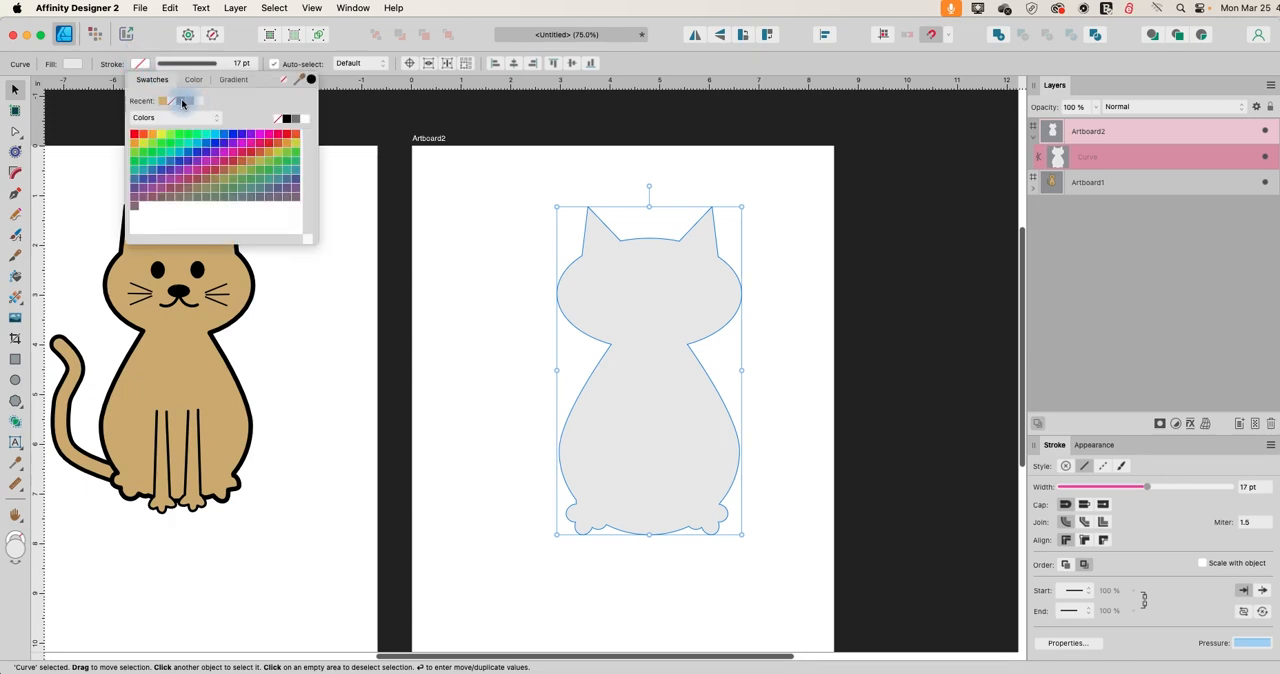
click(182, 101)
click(482, 289)
click(605, 338)
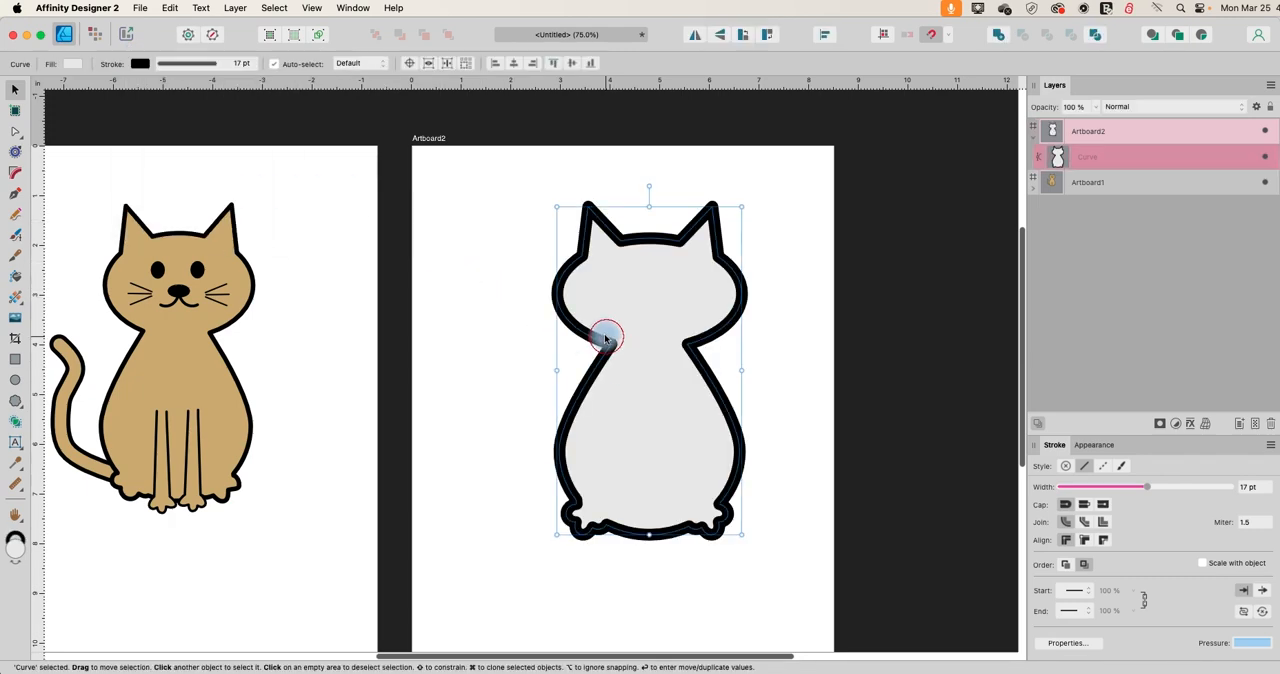
click(190, 63)
drag(200, 107, 178, 107)
click(606, 437)
click(490, 404)
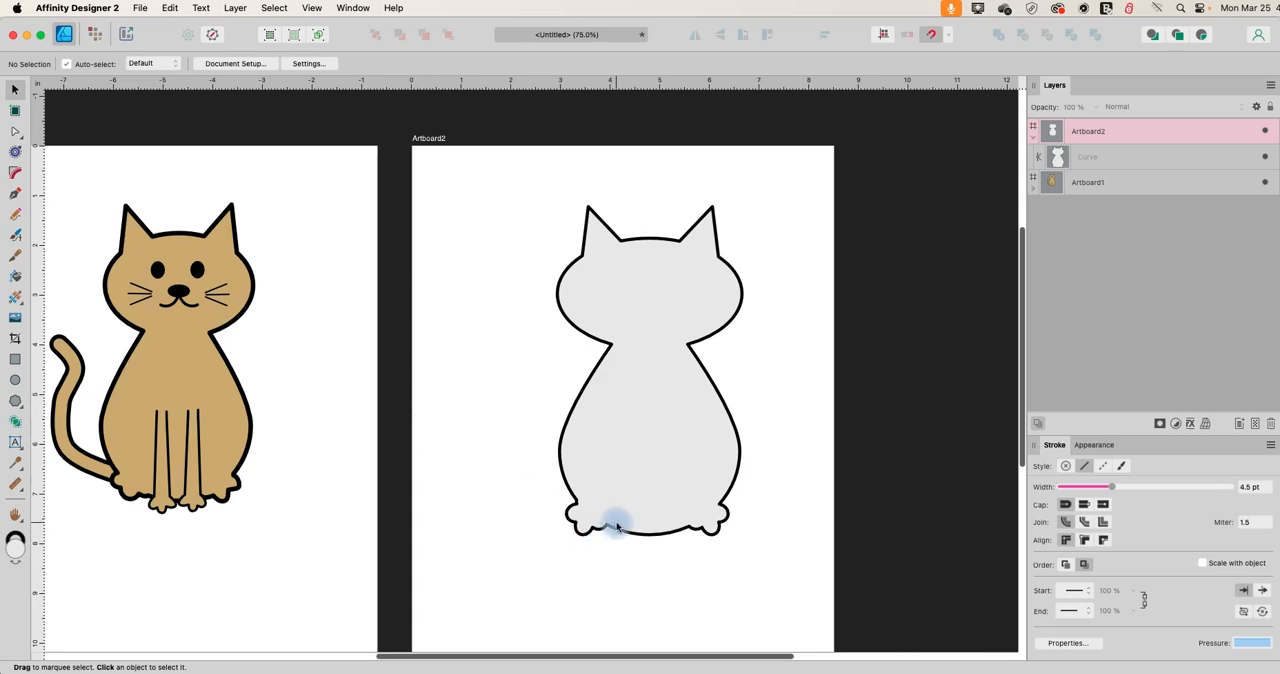
Draw an open S-shaped tail curve with the Pen tool in Smart mode, from the body's lower-left edge up to a hooked tip.
click(17, 196)
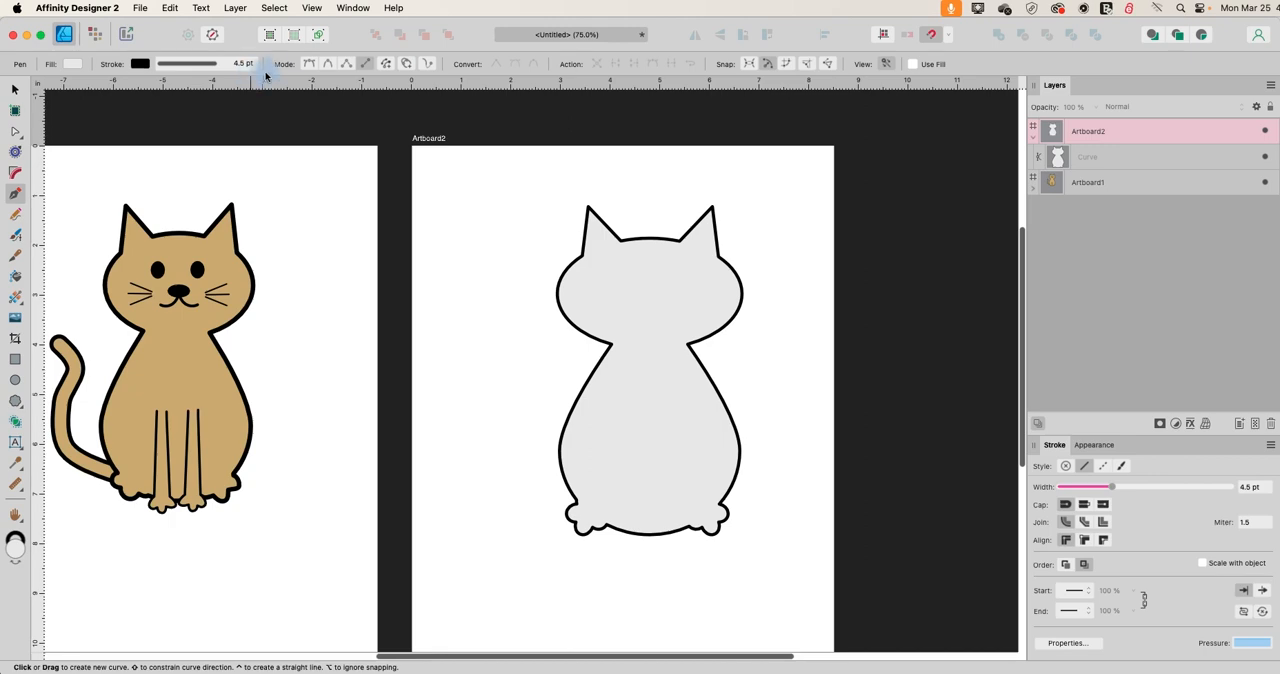
click(328, 64)
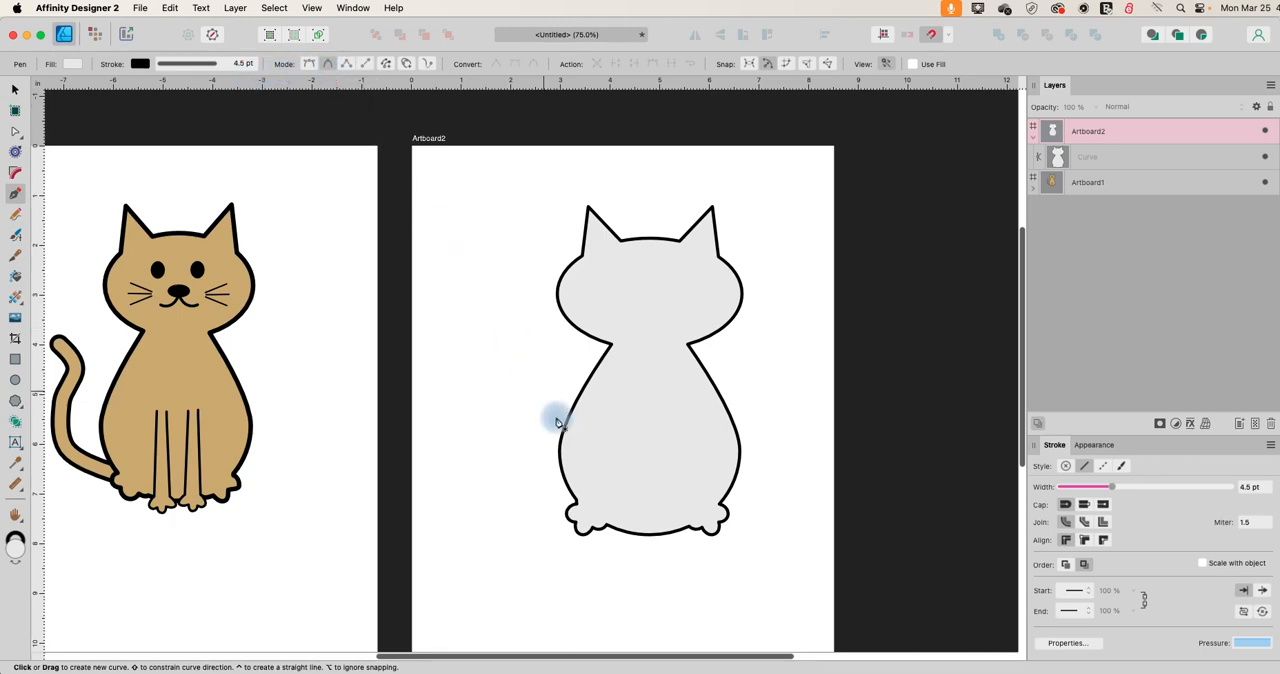
click(563, 474)
click(533, 474)
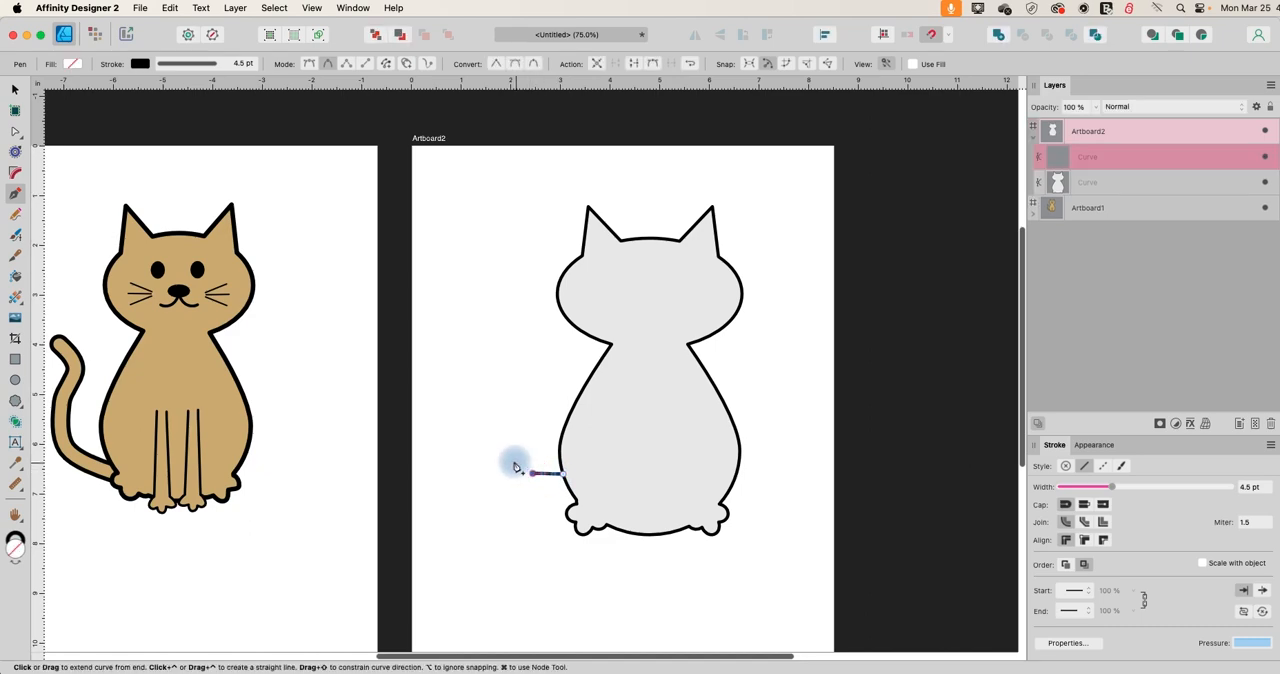
click(513, 456)
click(501, 419)
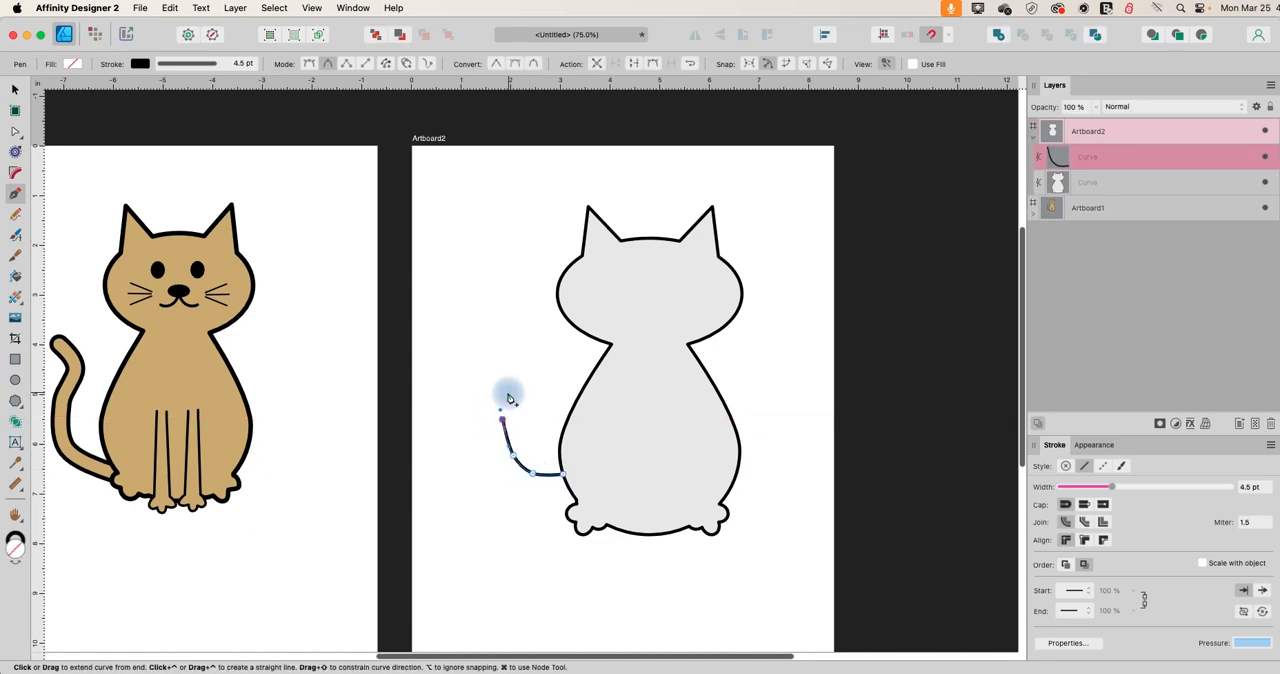
click(510, 388)
click(510, 371)
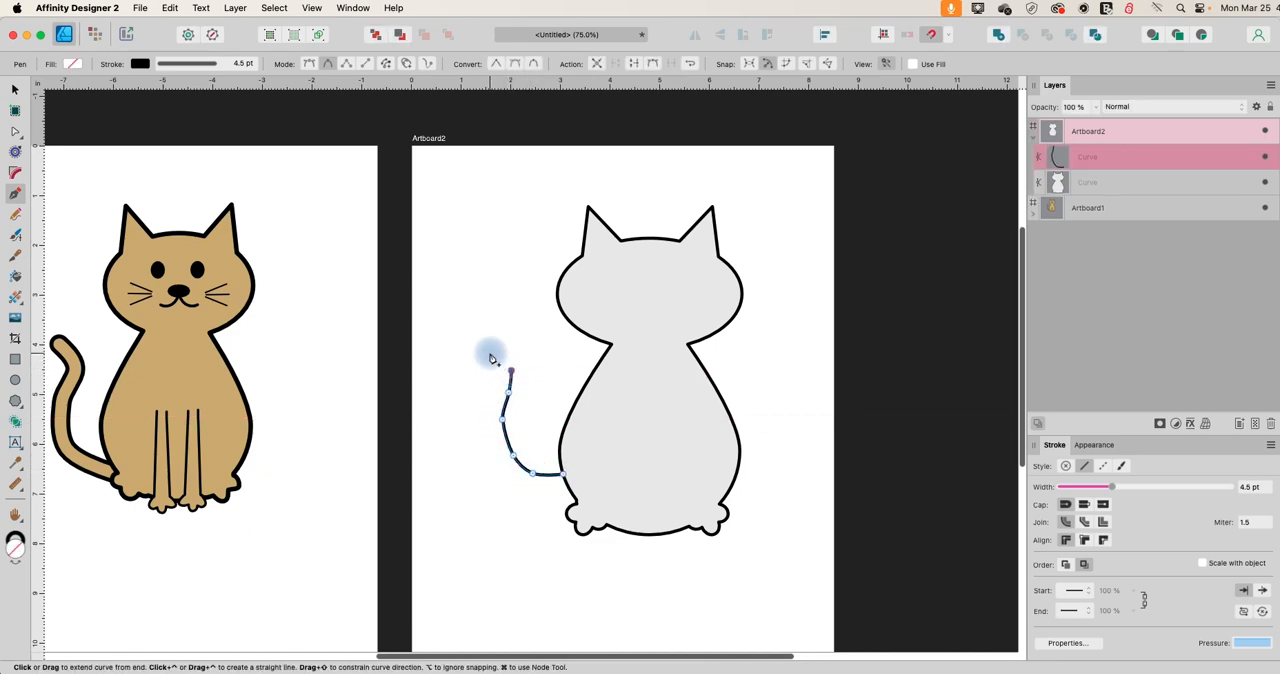
click(490, 351)
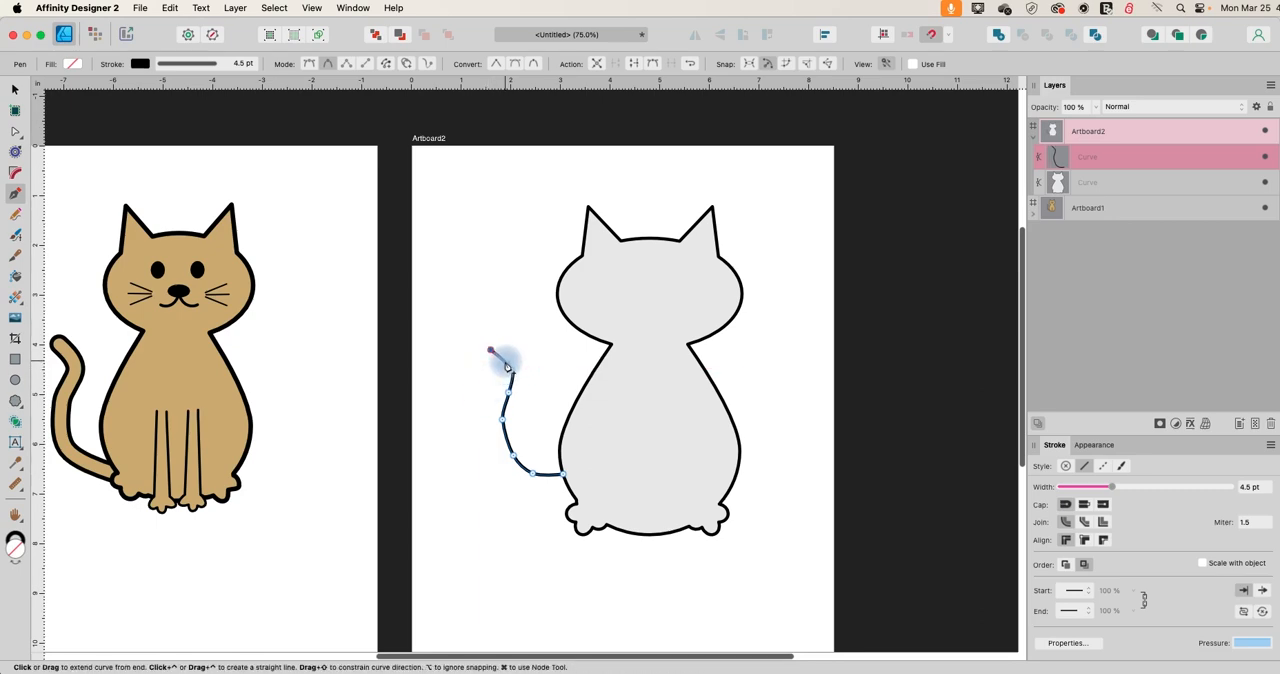
drag(507, 358, 474, 365)
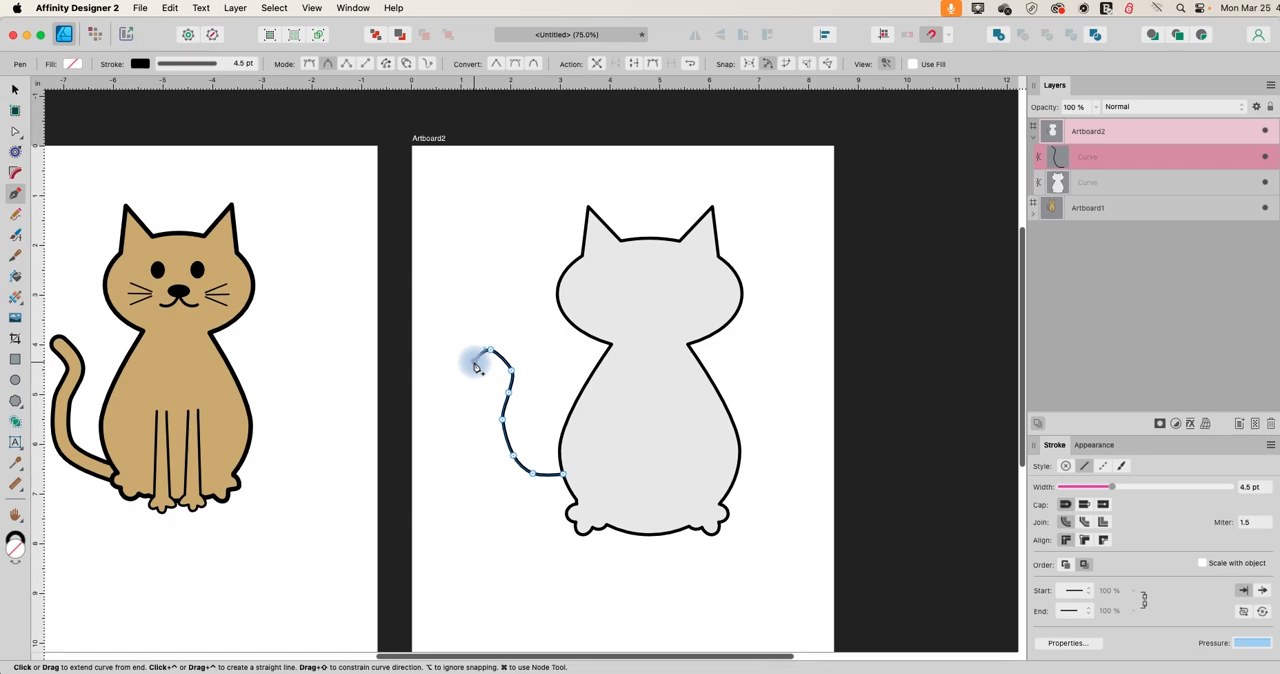
click(476, 366)
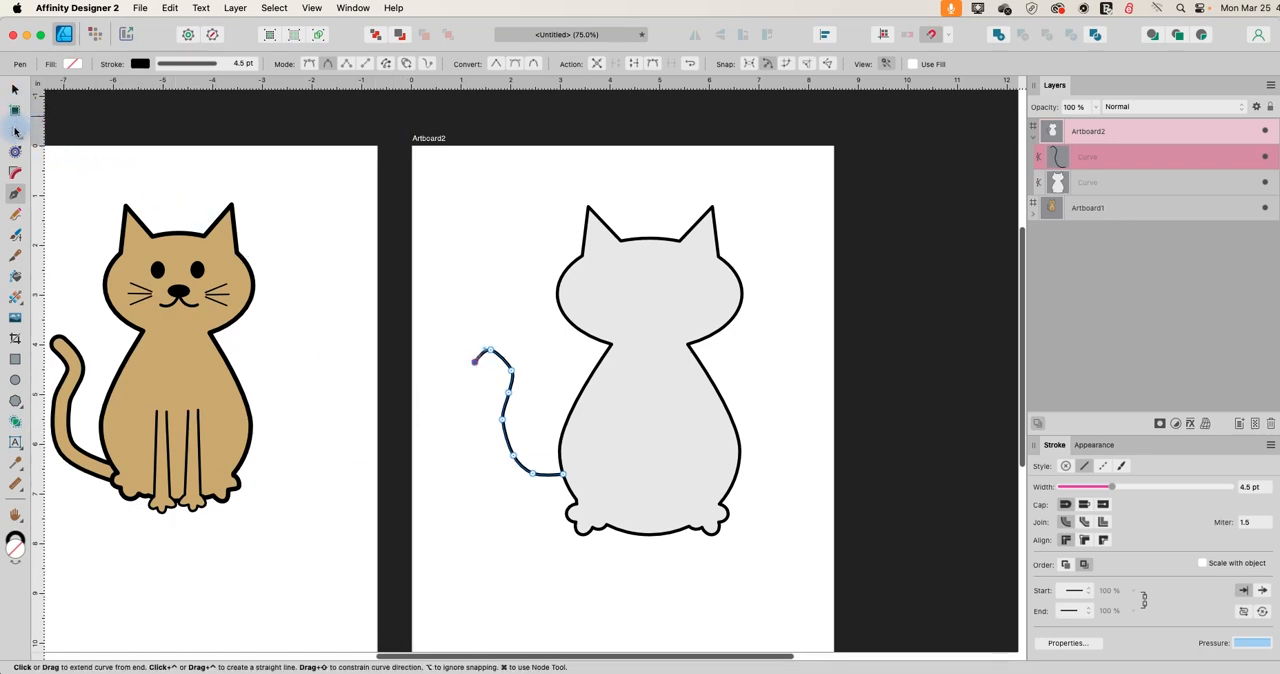
Shorten the tail by deleting its outermost nodes with the Node tool, and bend the new tip into a small curl away from the body.
click(15, 131)
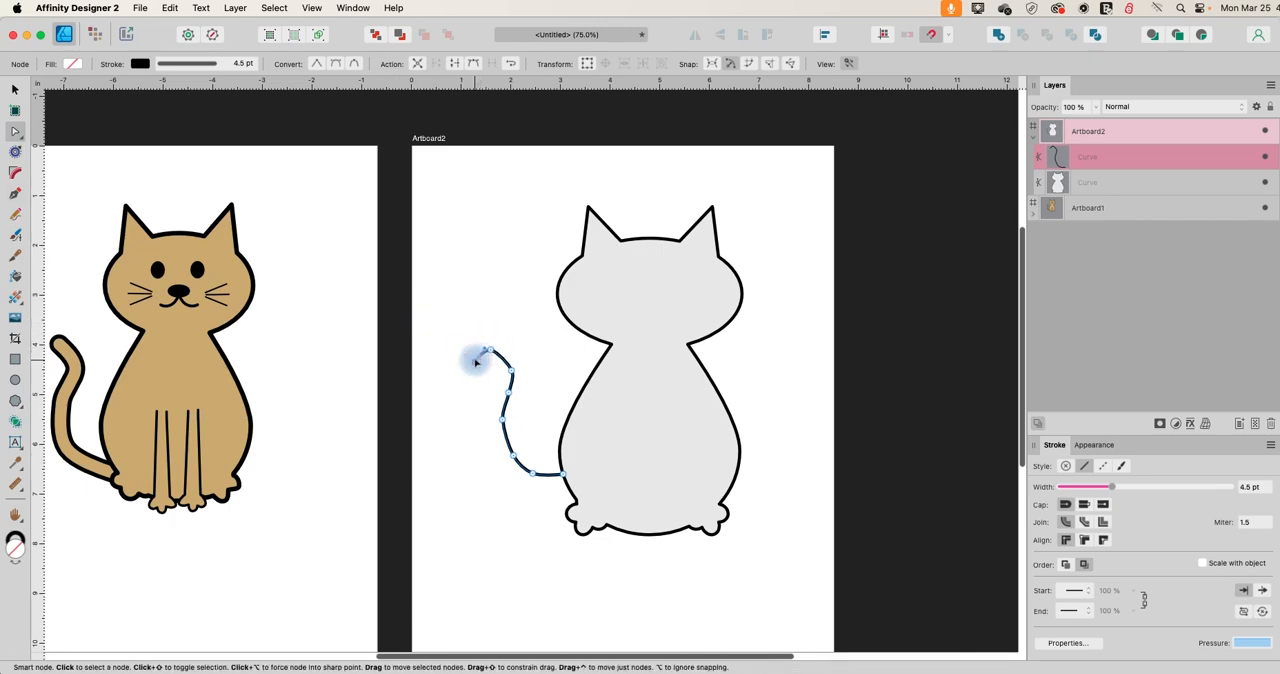
key(Delete)
click(491, 351)
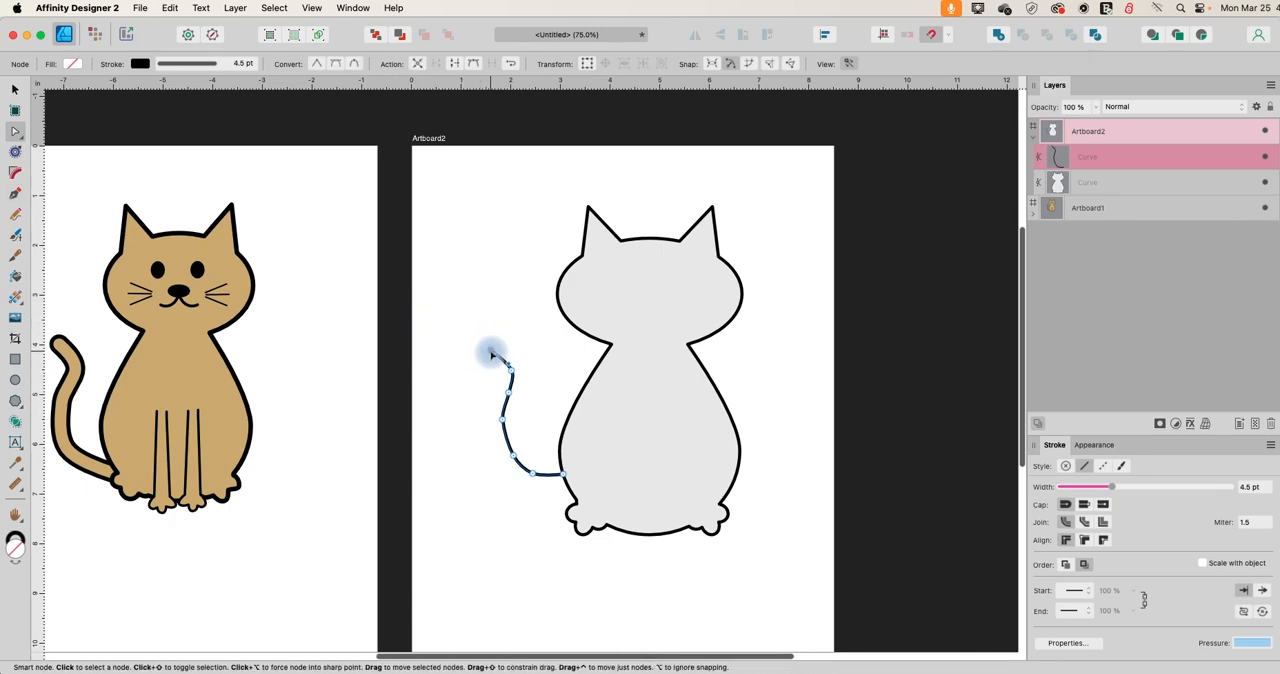
key(Delete)
click(511, 364)
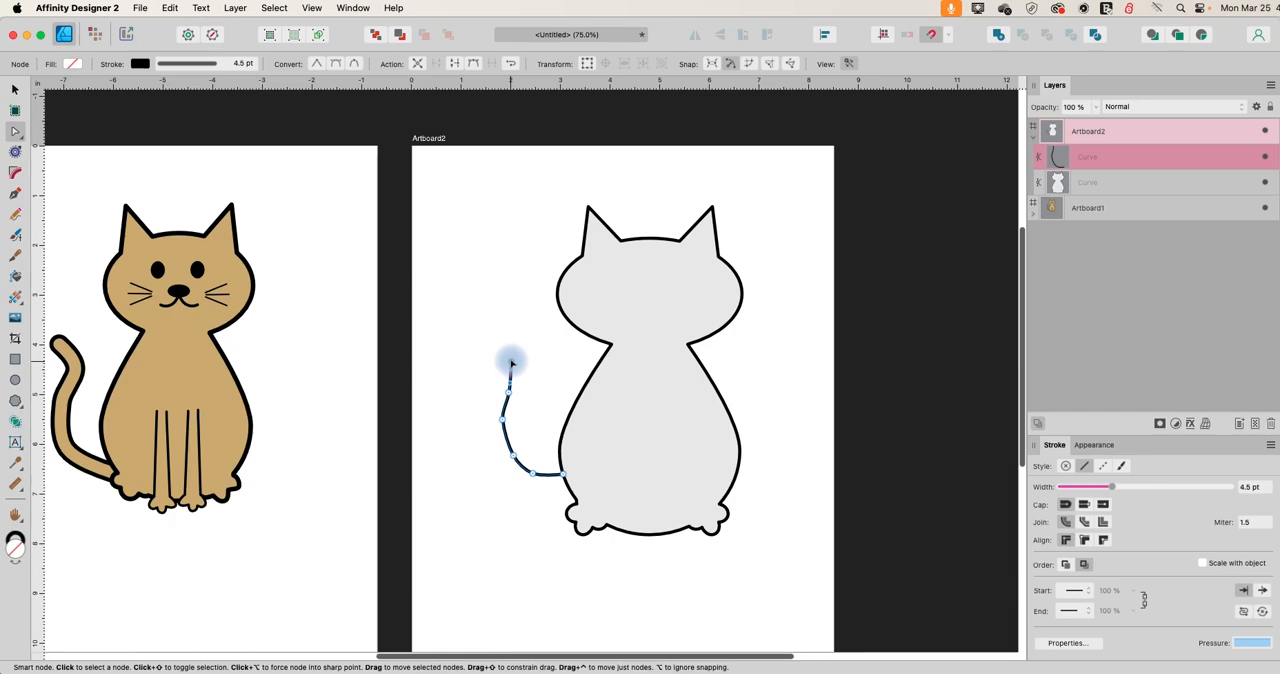
click(505, 367)
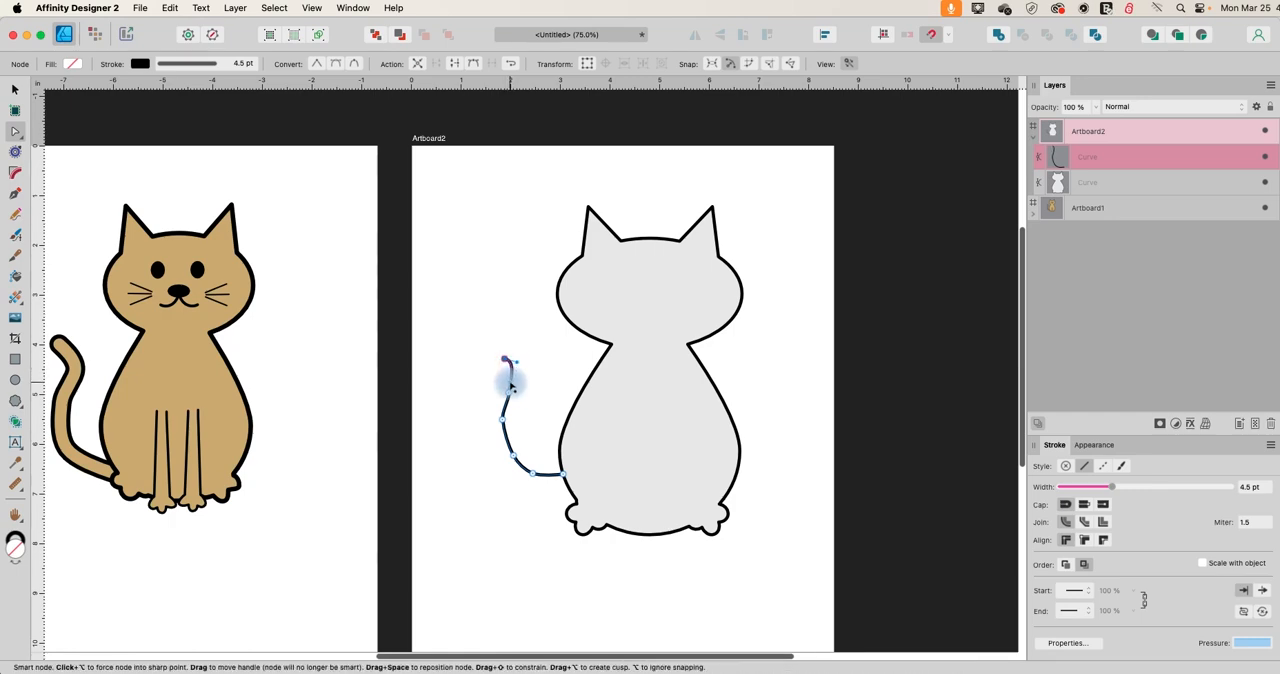
click(509, 383)
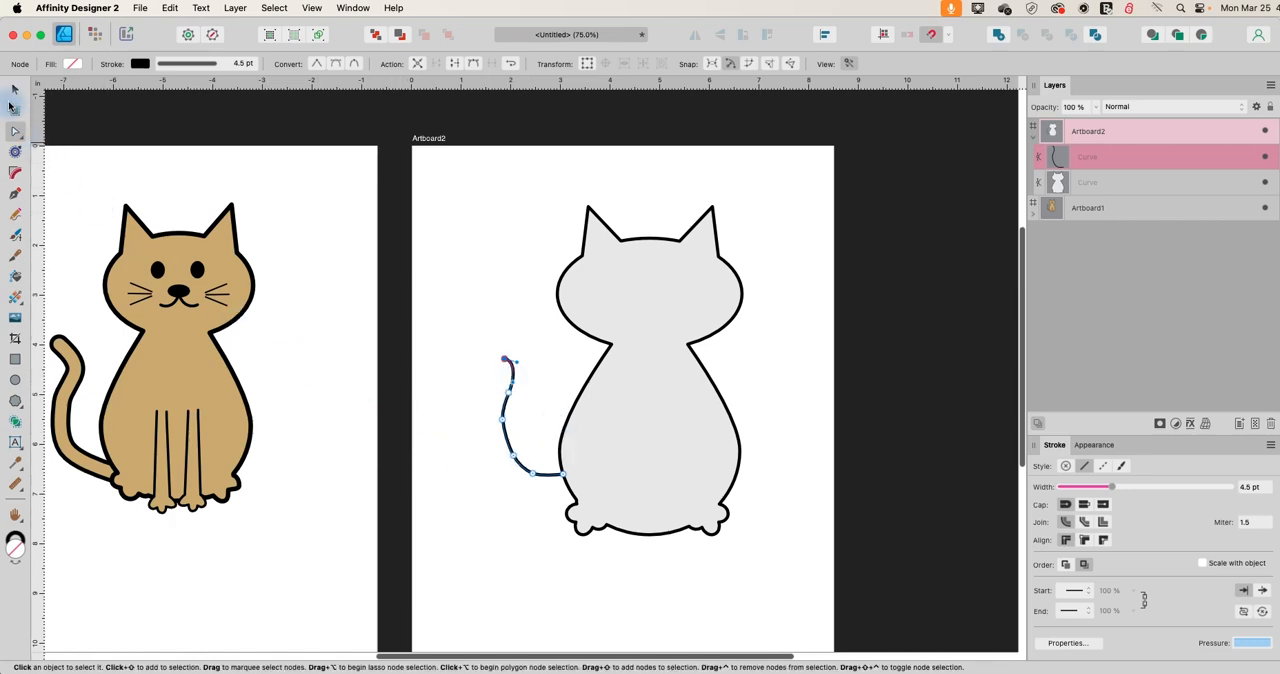
Thicken the tail curve's stroke to 10 pt and deselect it.
click(186, 63)
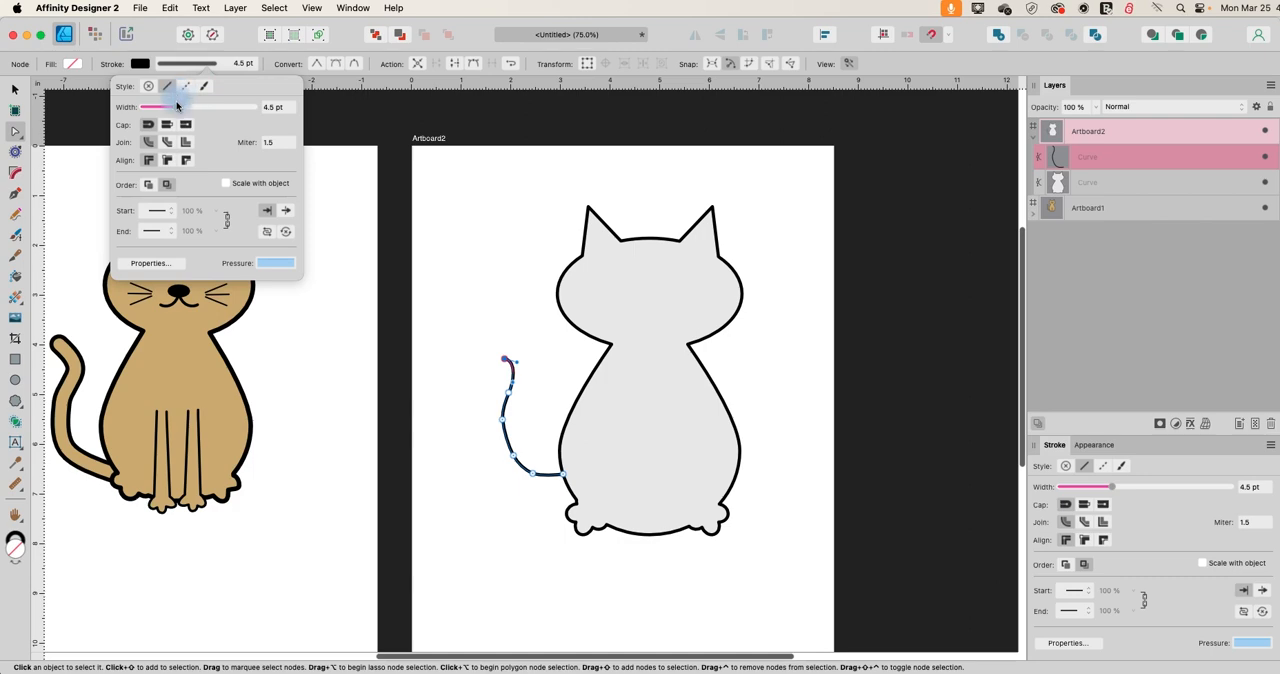
drag(175, 107, 191, 113)
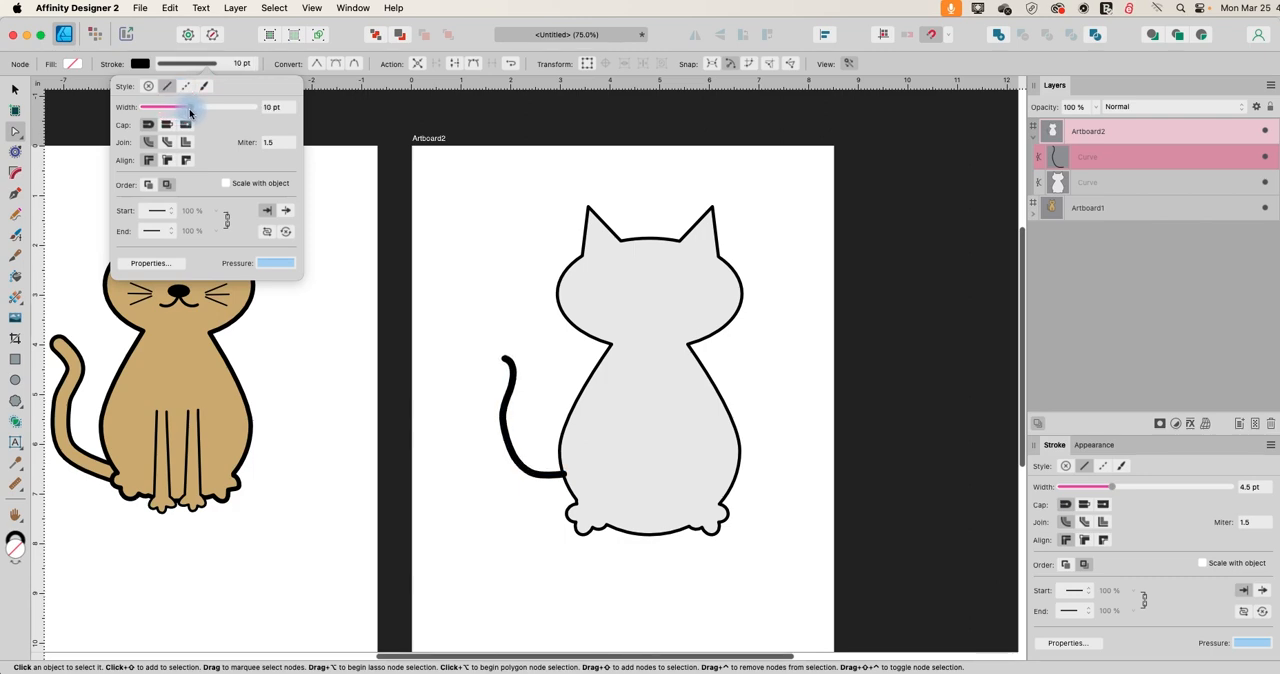
click(15, 89)
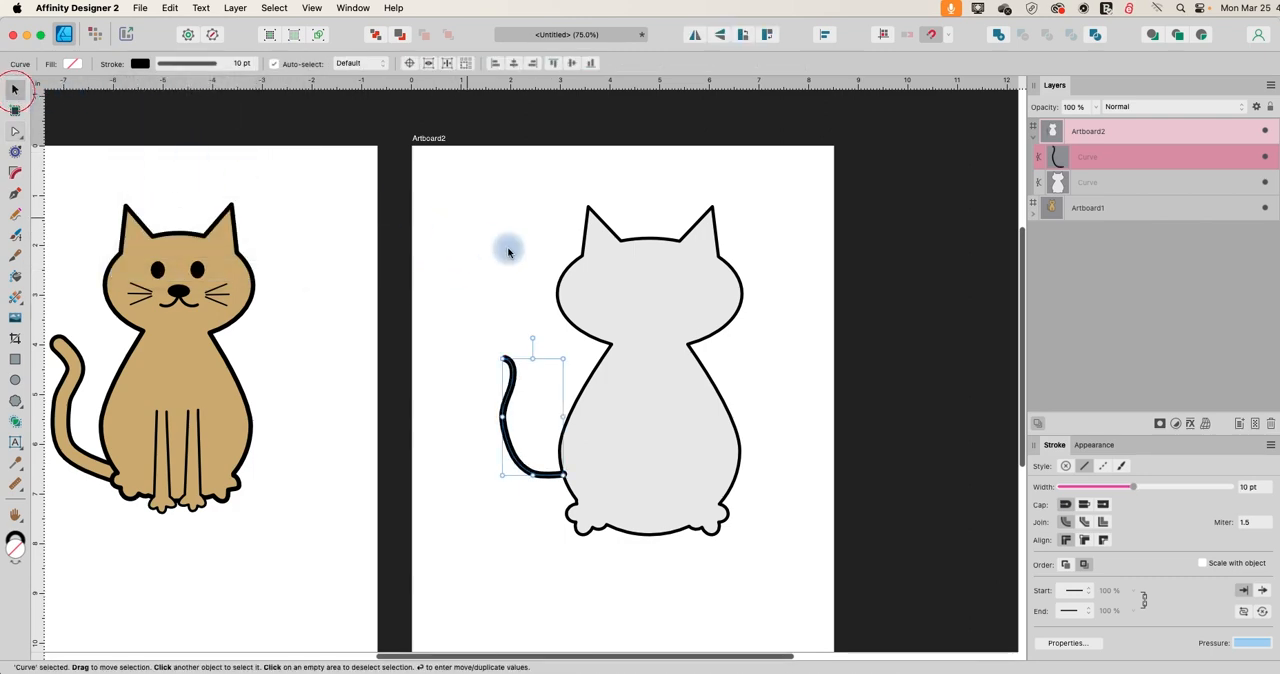
click(483, 240)
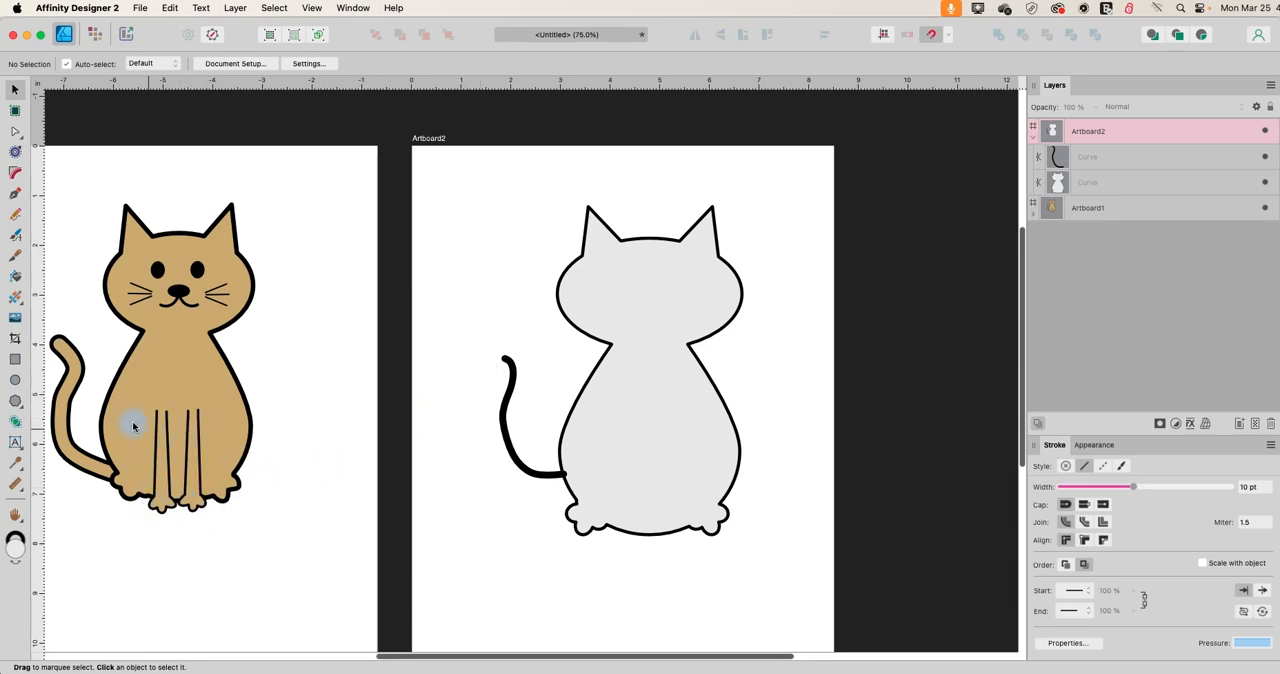
Draw a narrow upright rectangle about 0.35 by 2.1 in below the tail on Artboard2 and remove its stroke.
click(14, 358)
scroll(397, 466, down, 3)
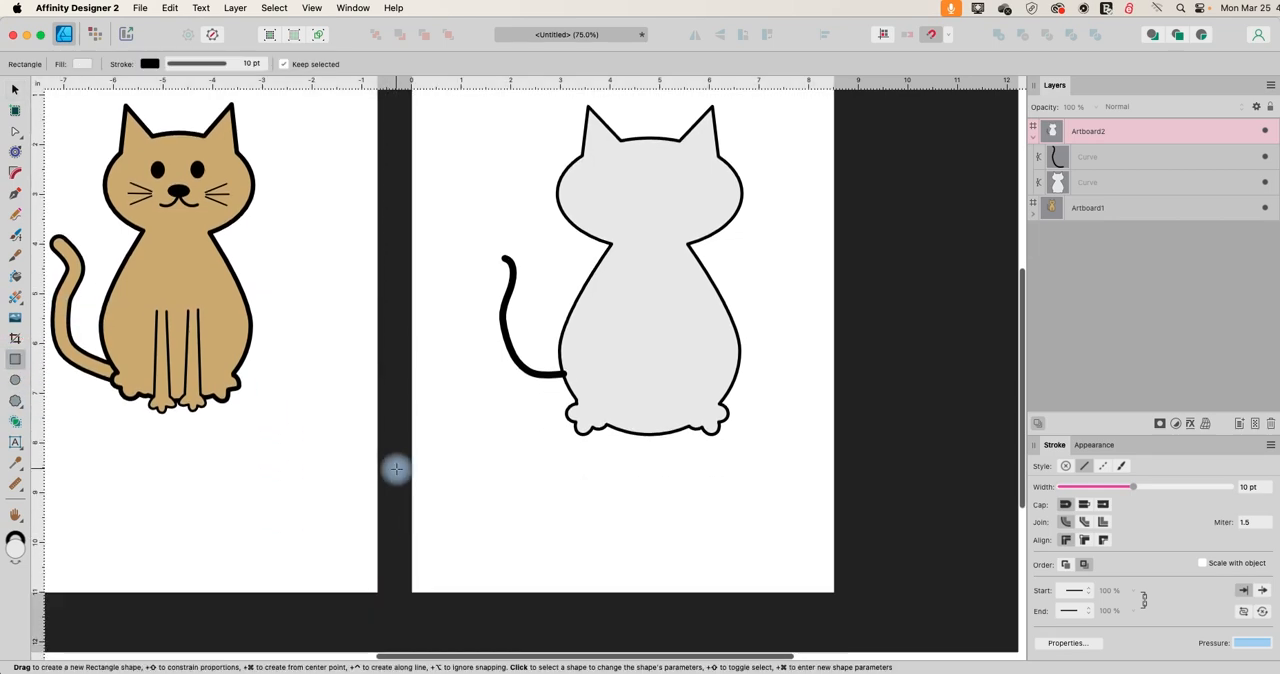
mouse_move(469, 451)
mouse_down()
mouse_move(489, 482)
mouse_move(486, 556)
mouse_up()
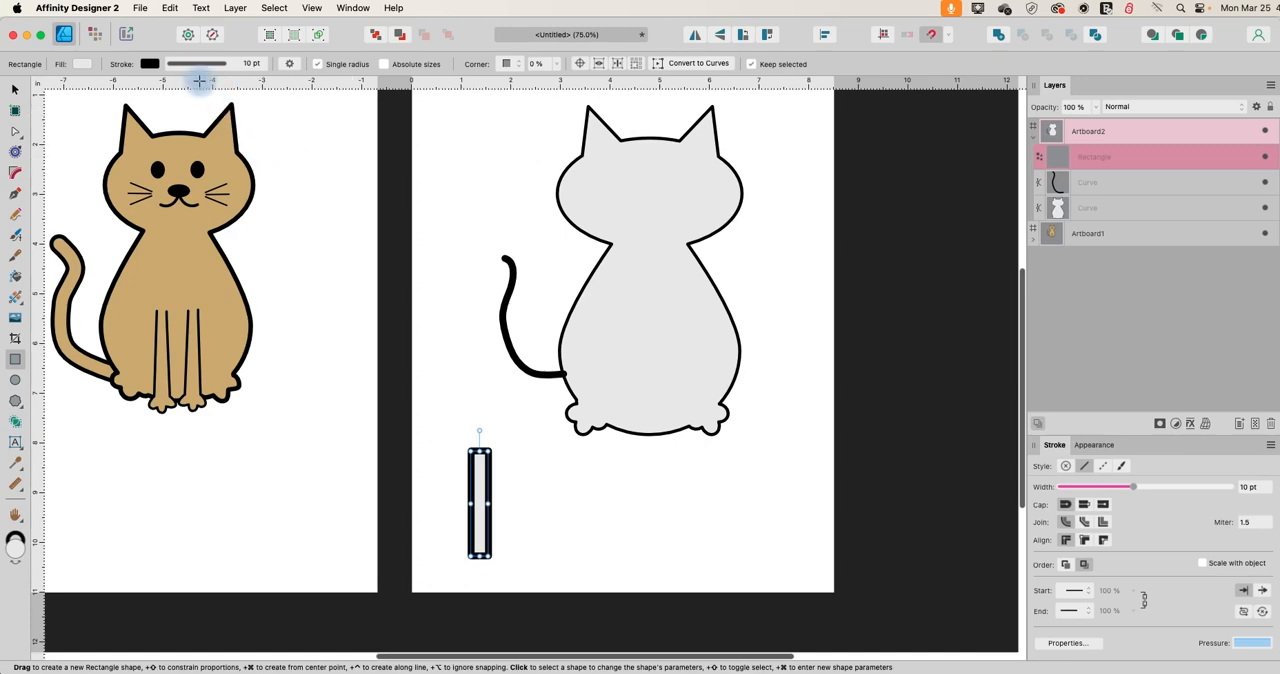
click(150, 63)
click(291, 80)
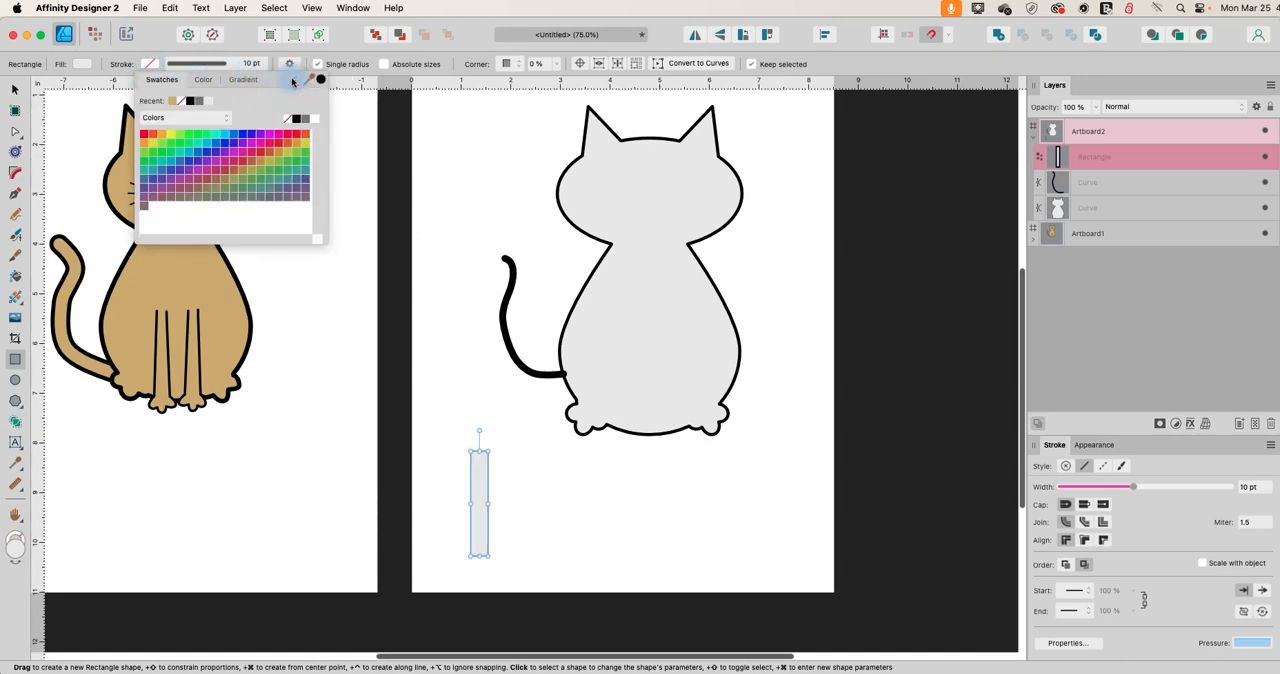
click(488, 505)
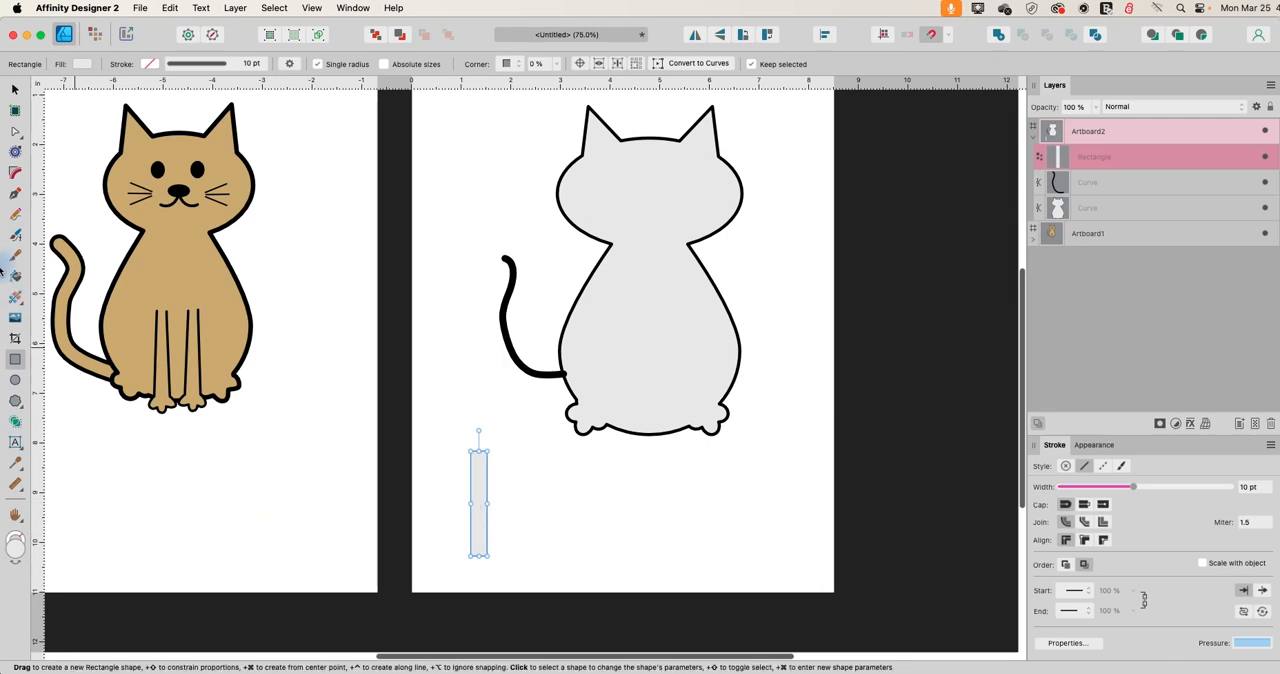
Draw a five-bubble cloud about 1.3 in wide beside the leg rectangle and set its inner radius to 65%.
click(15, 400)
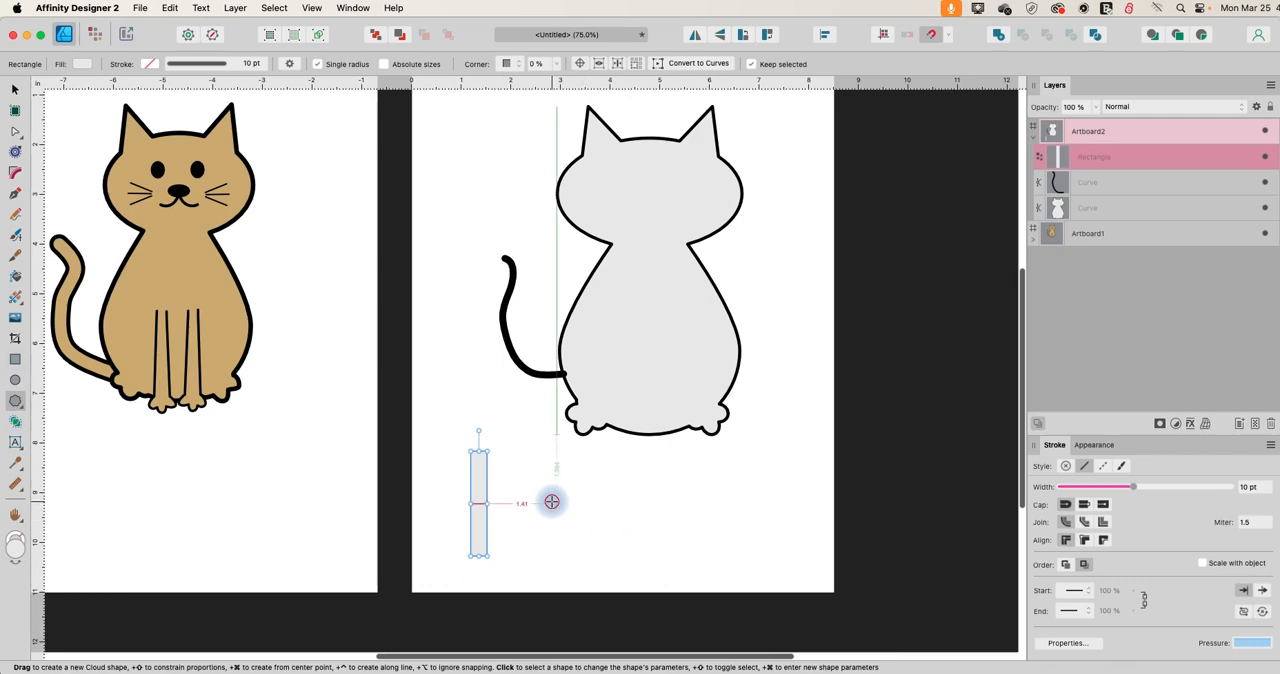
drag(557, 504, 622, 560)
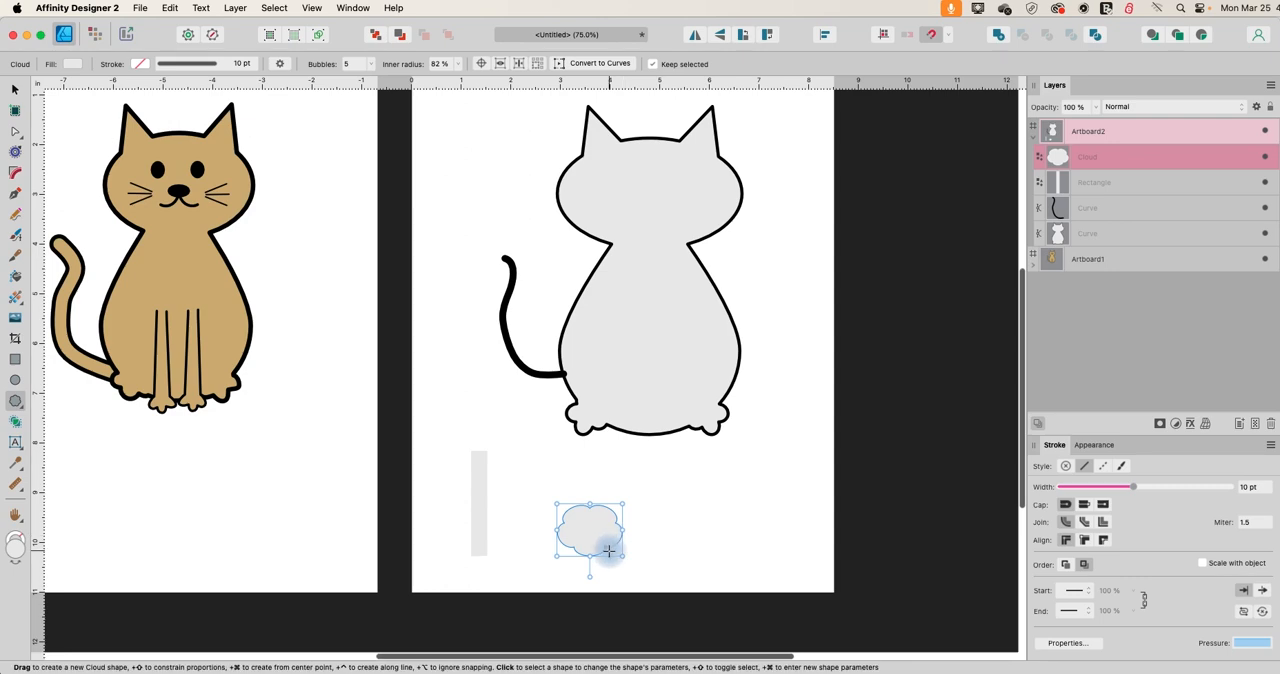
drag(601, 543, 602, 544)
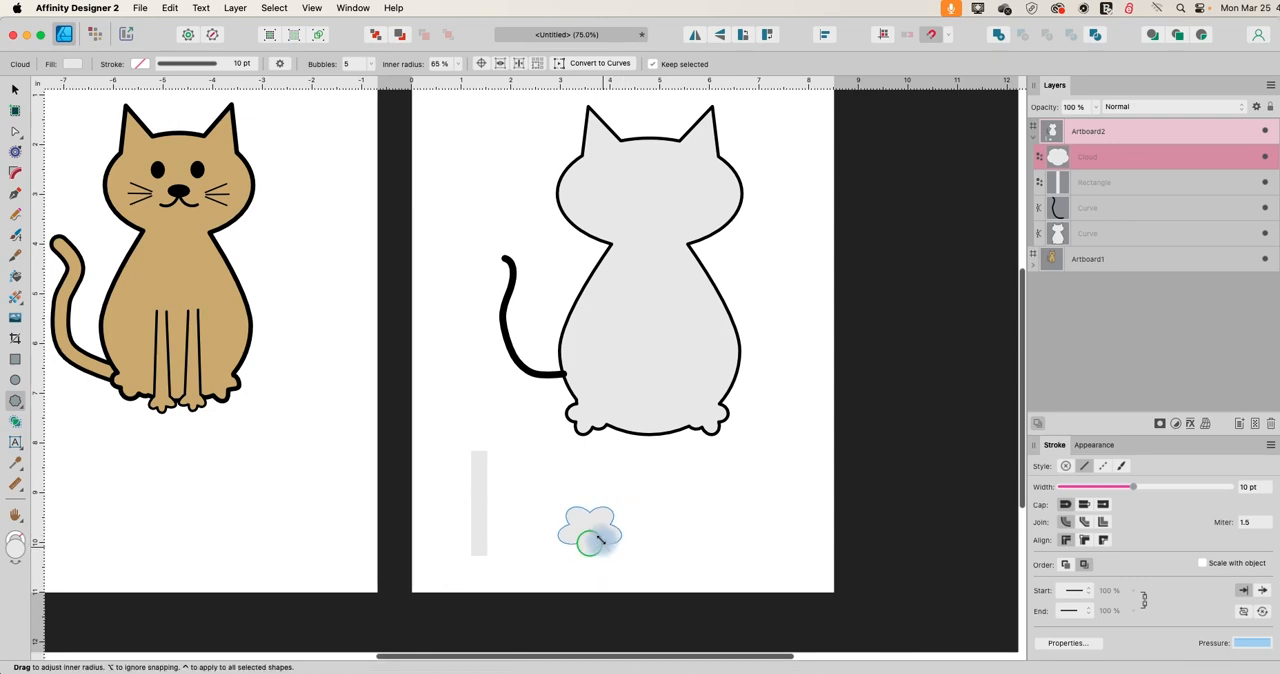
drag(601, 542, 598, 541)
scroll(637, 448, up, 2)
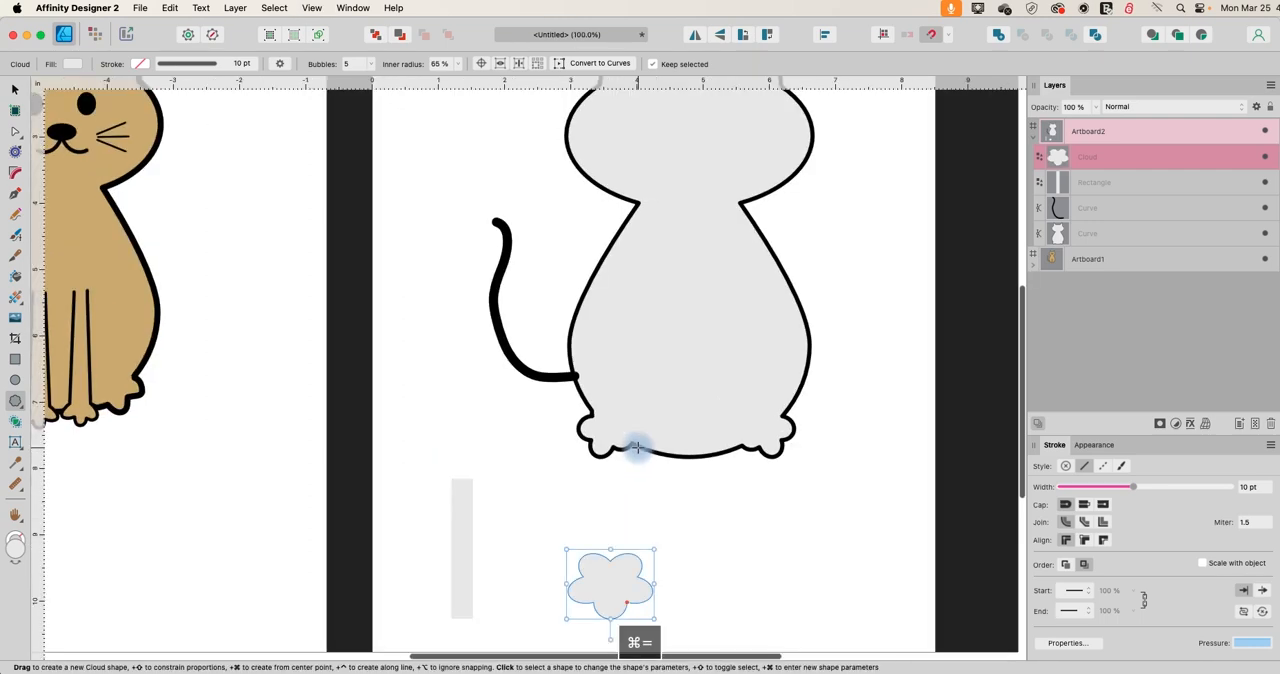
scroll(634, 431, down, 2)
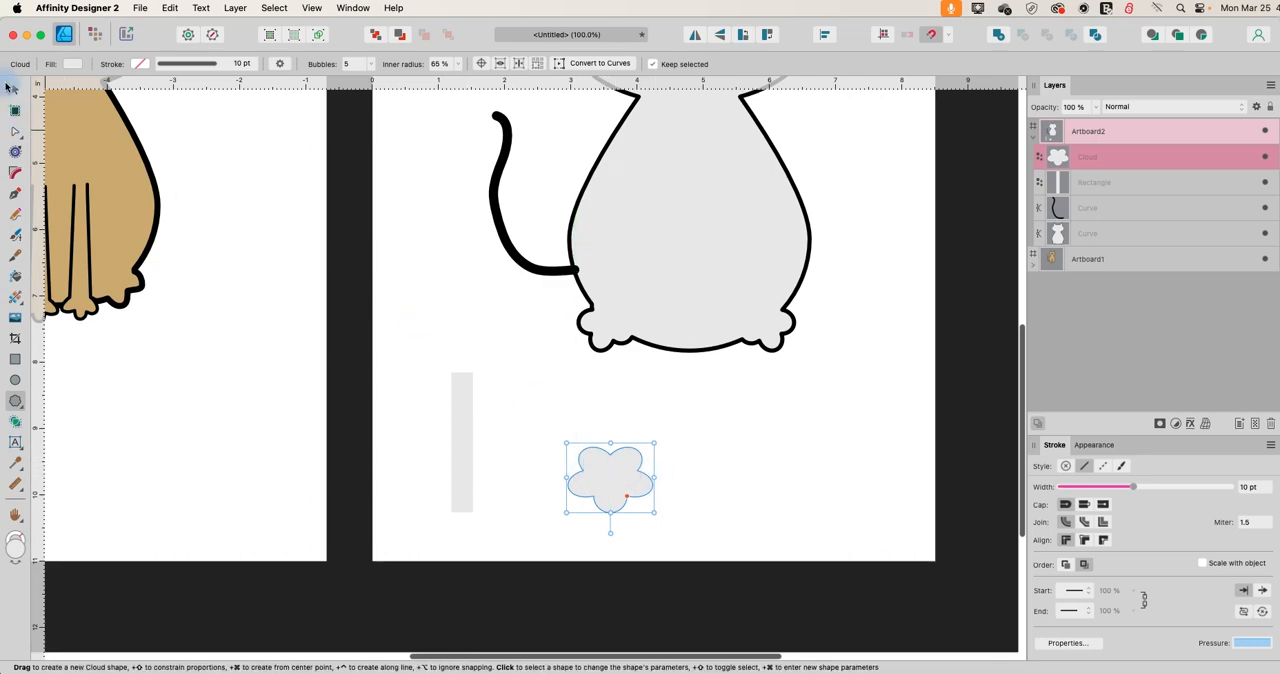
Shrink and narrow the cloud into a small paw centred on the lower end of the leg rectangle.
click(14, 90)
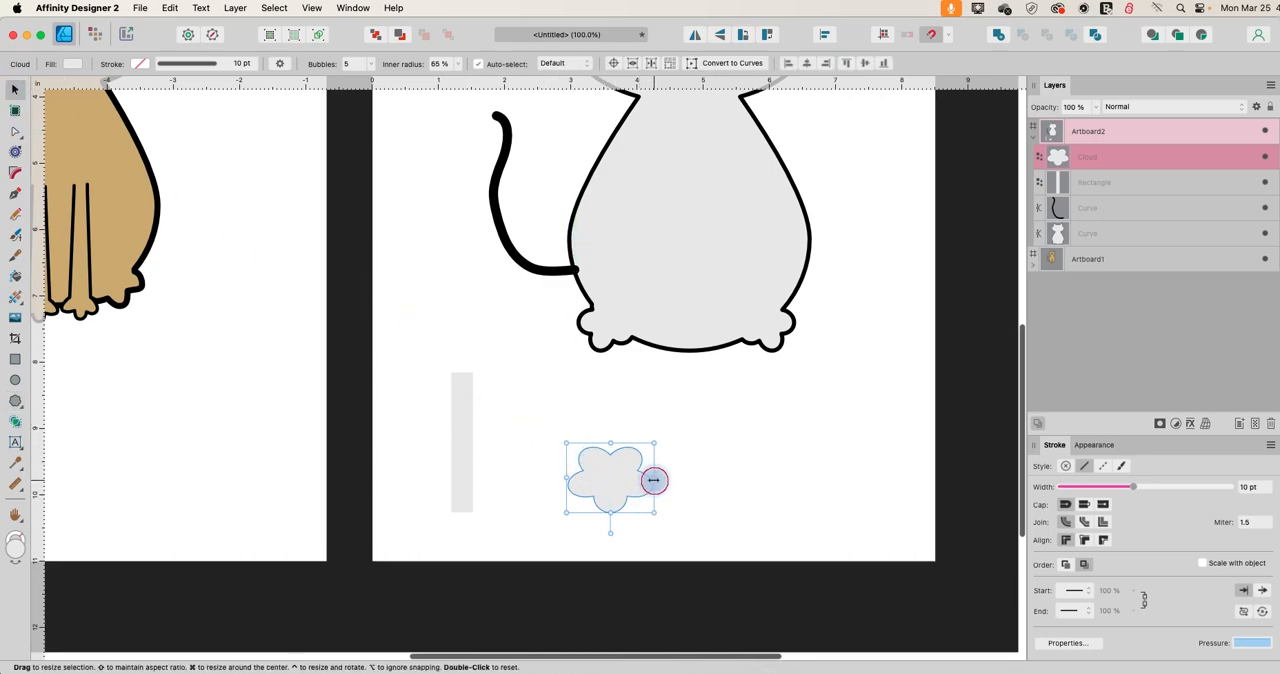
drag(655, 477, 634, 474)
drag(597, 513, 466, 508)
drag(463, 438, 463, 420)
click(481, 500)
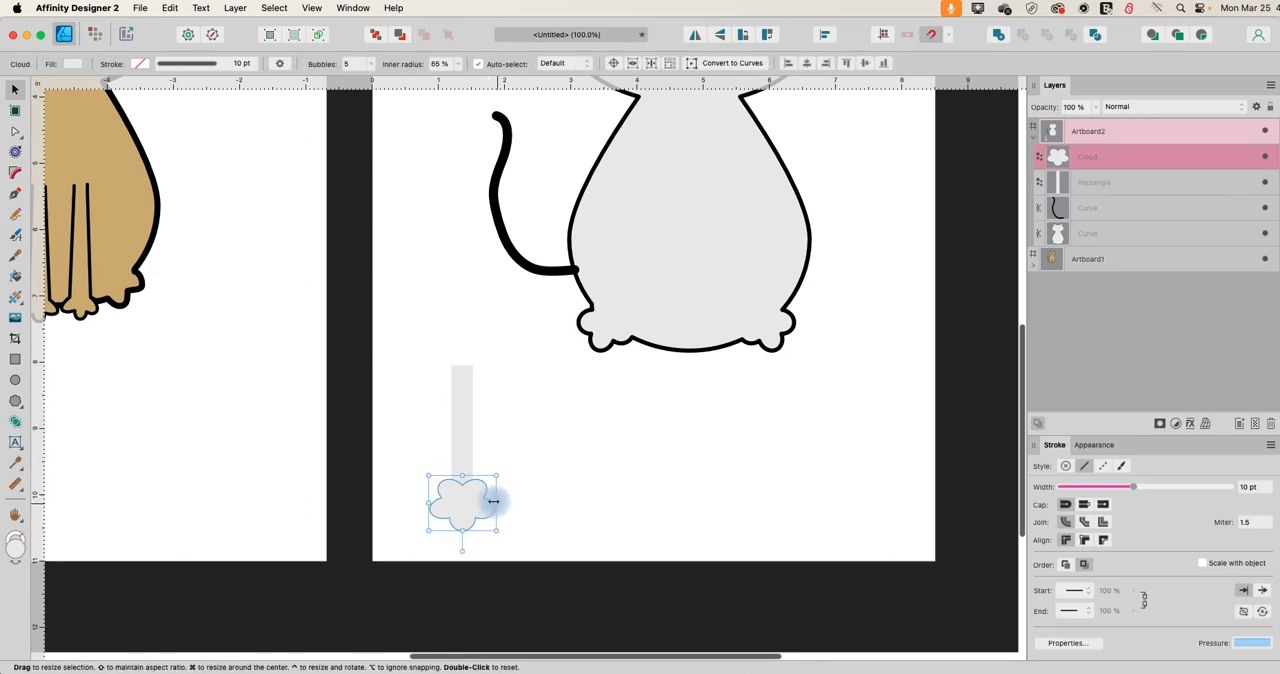
drag(493, 501, 457, 509)
click(391, 440)
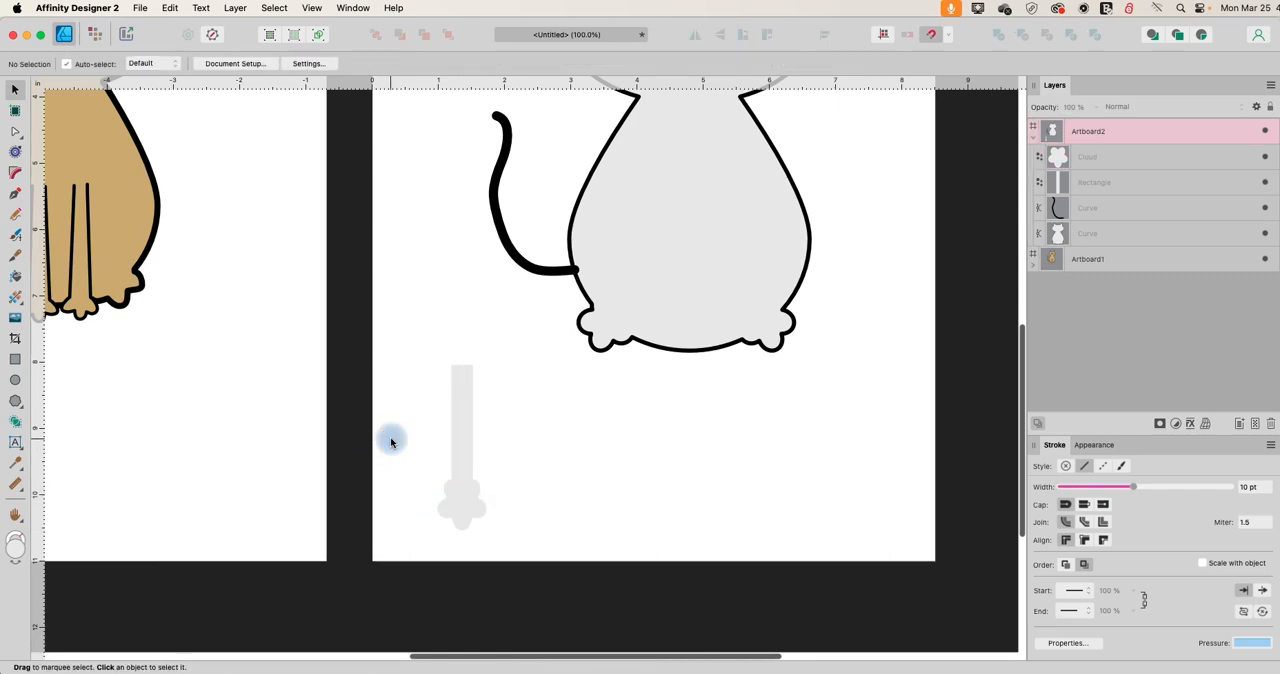
Convert the paw cloud to curves and delete its upper nodes, leaving three toes with a flattened top.
click(464, 517)
drag(438, 503, 480, 491)
click(726, 63)
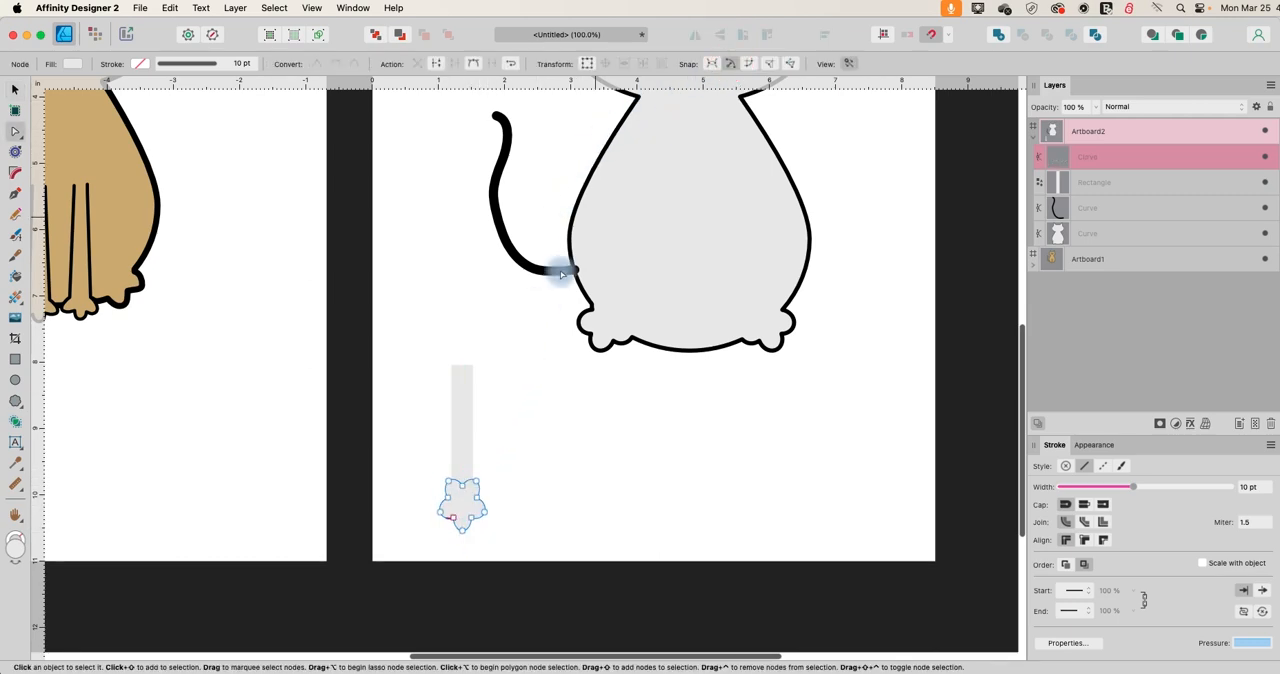
click(464, 489)
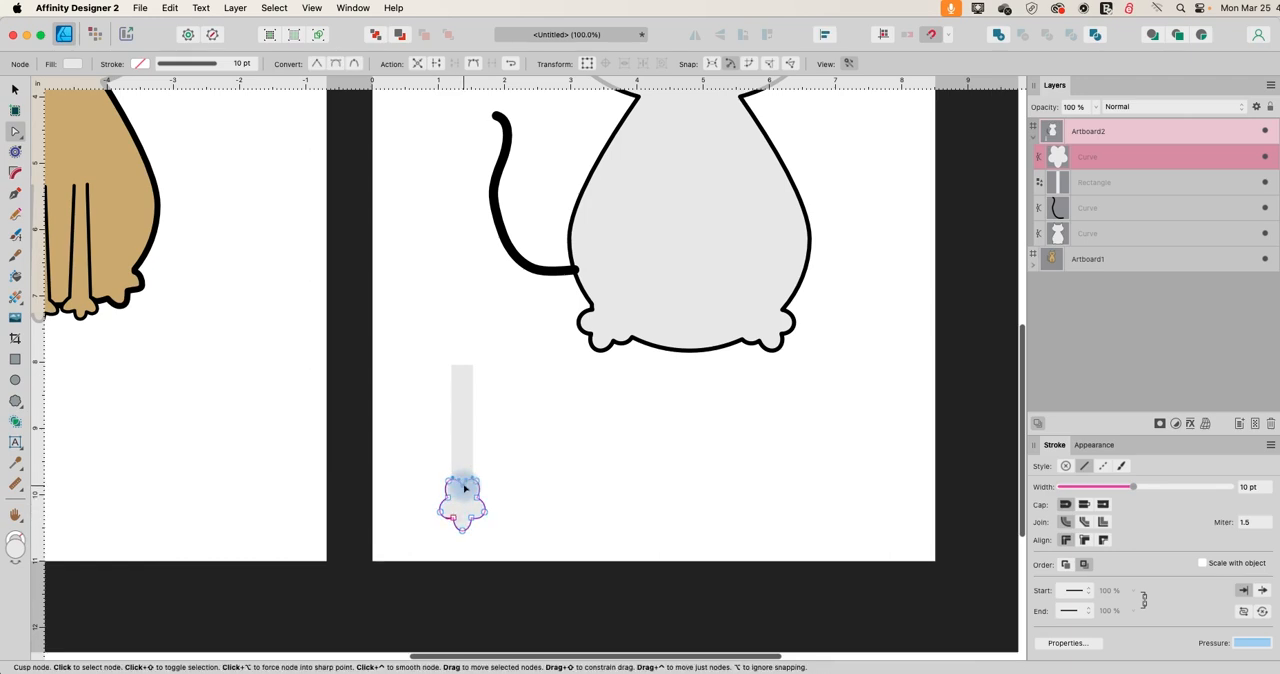
key(Delete)
click(476, 482)
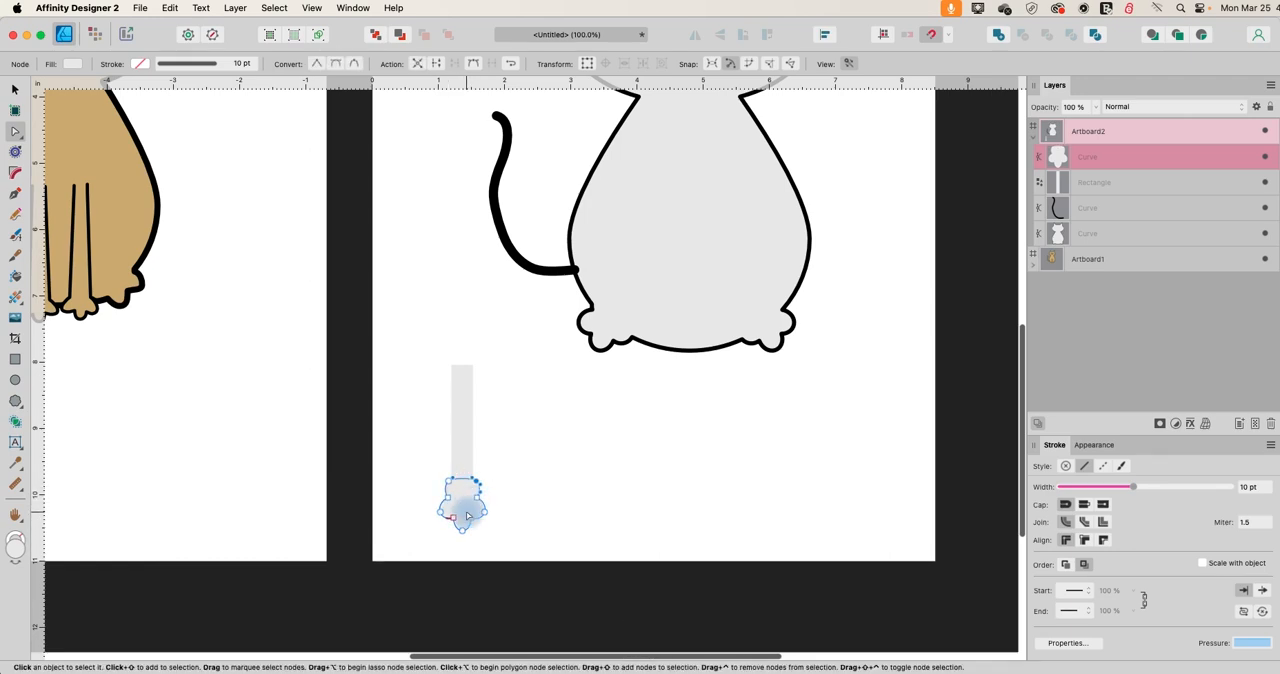
key(Delete)
key(Delete)
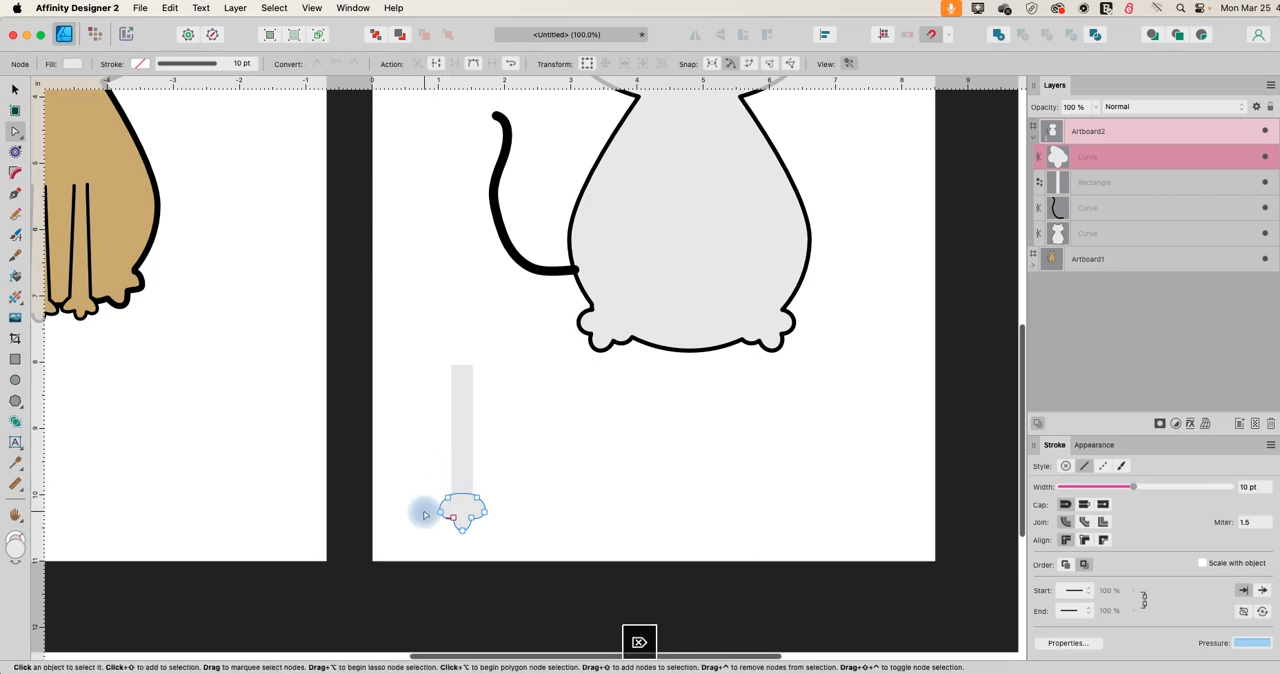
Move the paw and the leg rectangle slightly upward so that they overlap at the leg's lower end.
click(14, 91)
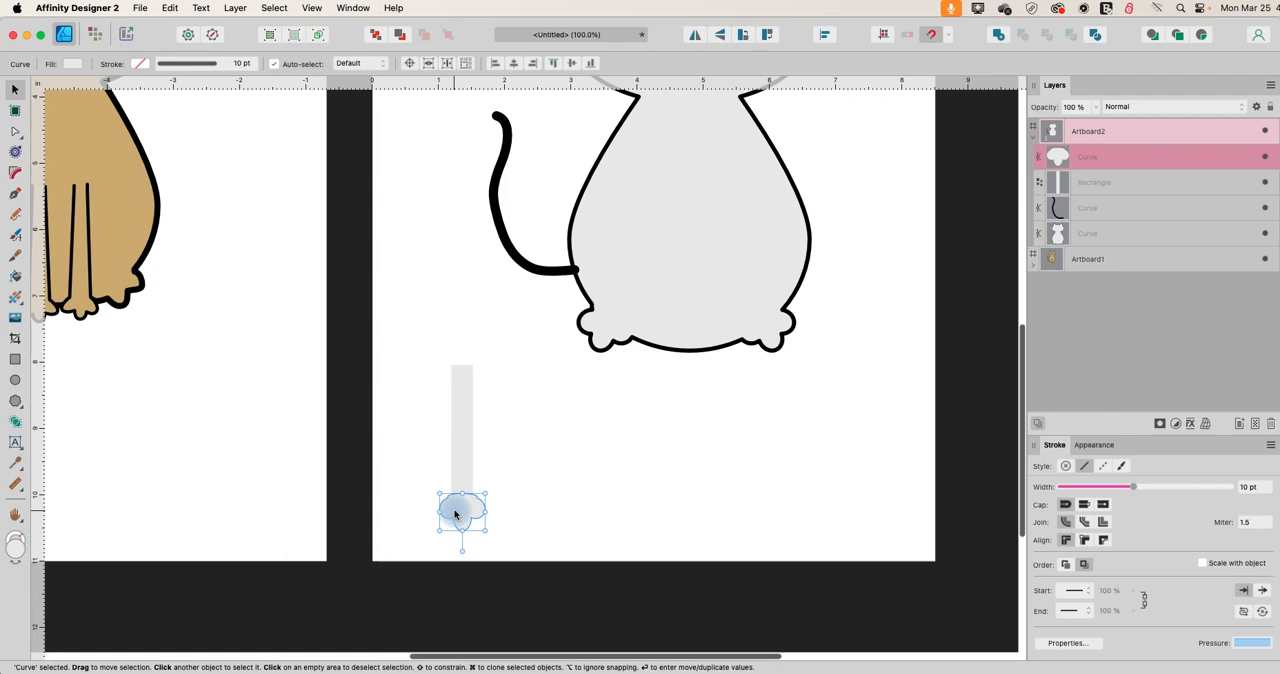
mouse_move(457, 509)
mouse_down()
mouse_move(474, 522)
mouse_move(454, 506)
mouse_up()
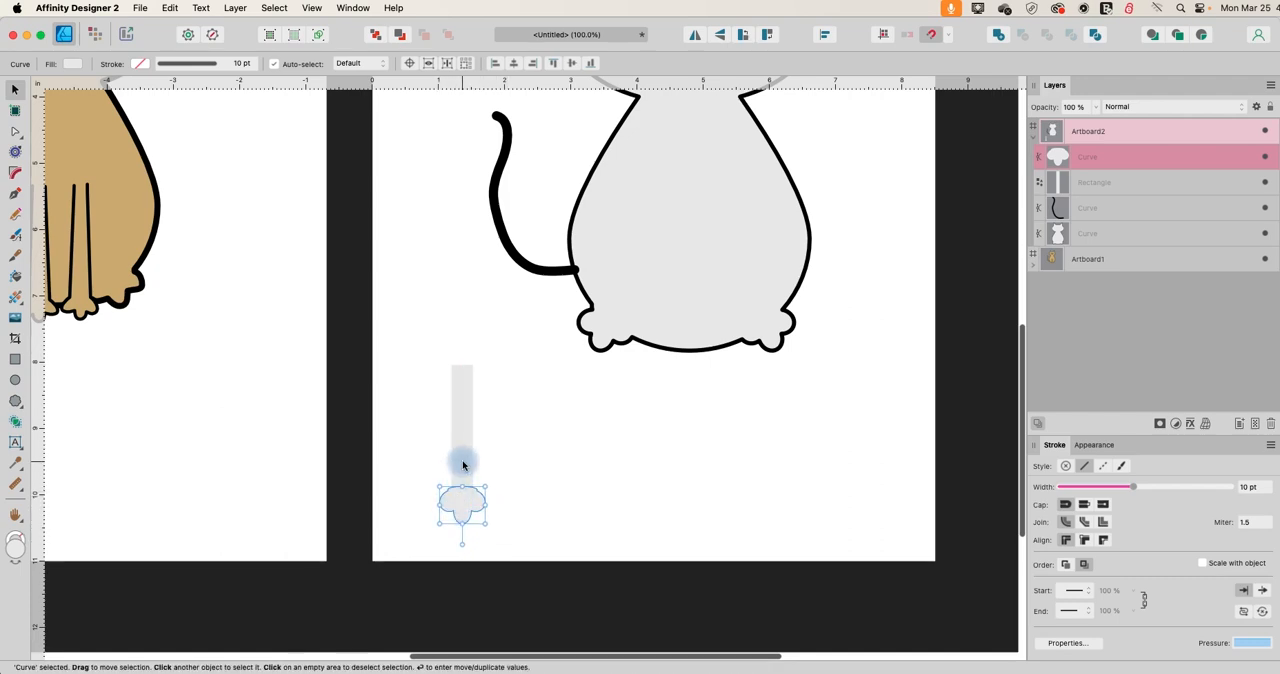
click(463, 465)
drag(463, 465, 461, 459)
click(551, 478)
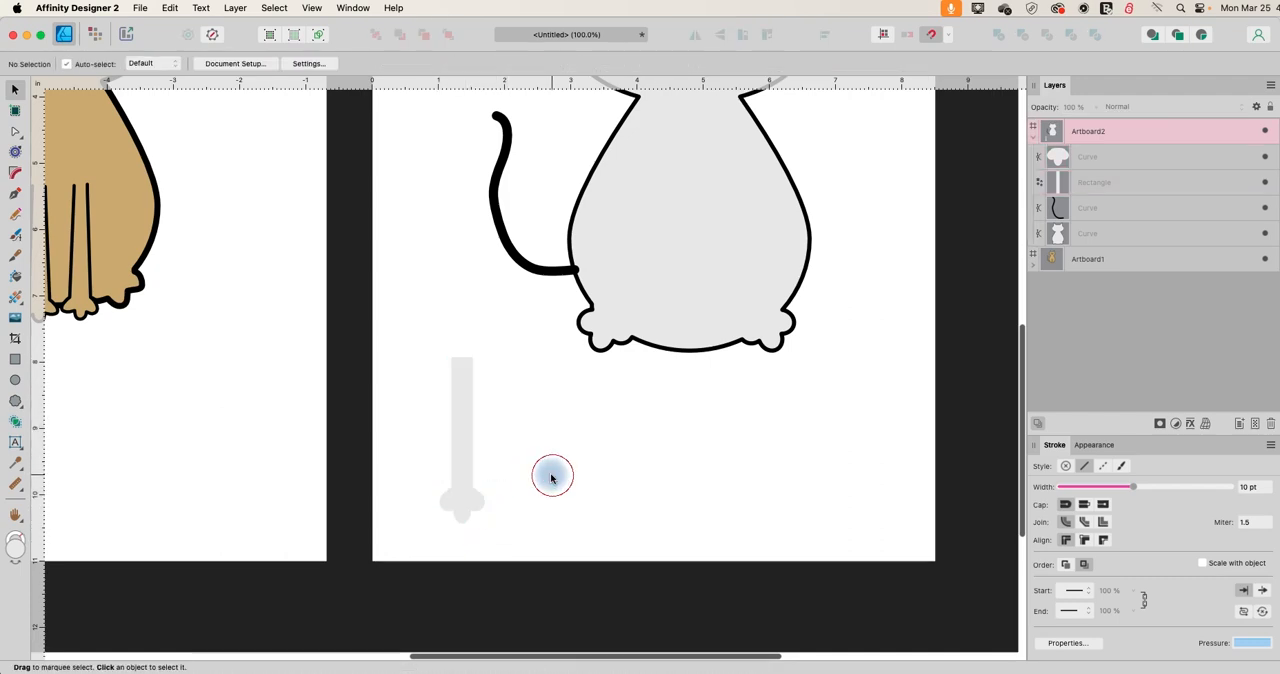
Narrow the paw symmetrically to about 0.55 in wide so it fits the slim leg.
click(457, 460)
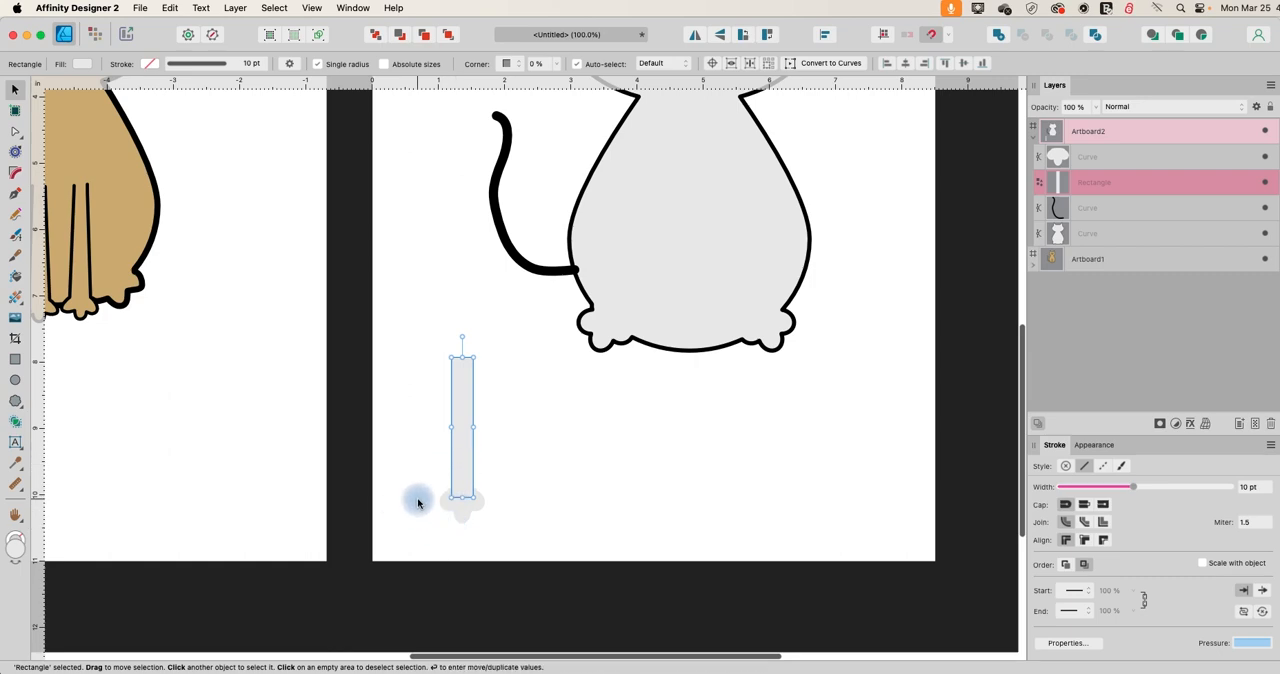
click(467, 511)
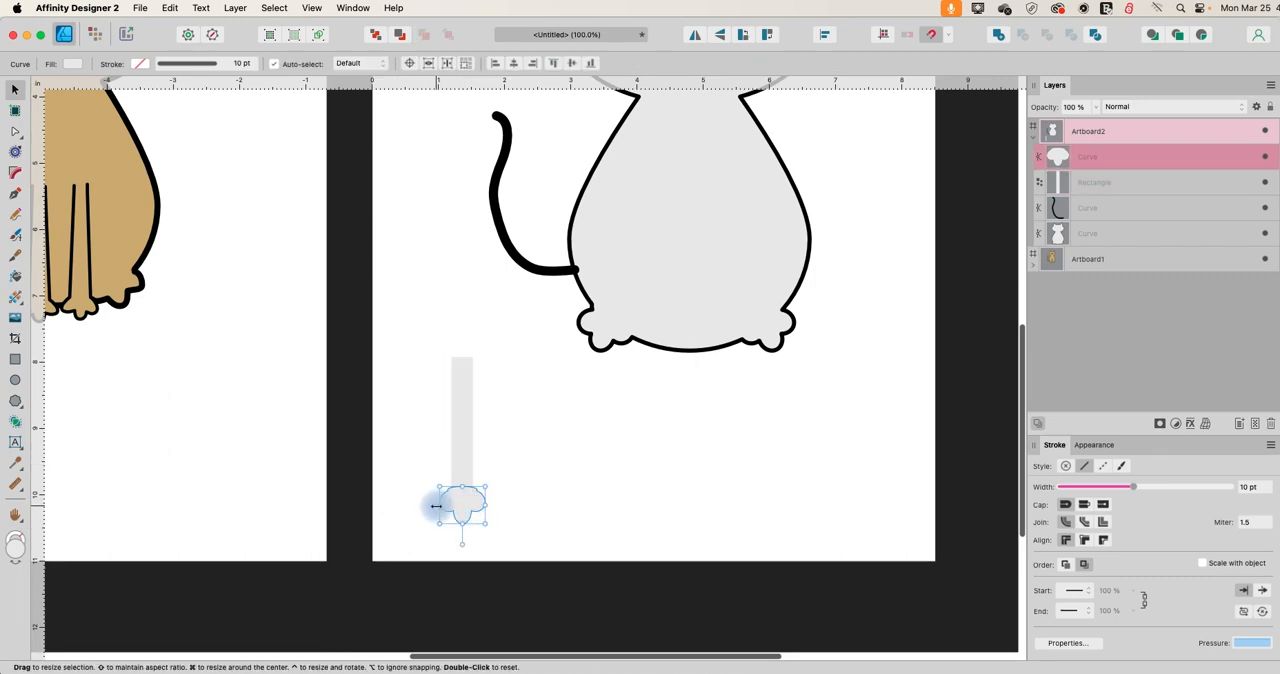
drag(442, 508, 483, 503)
click(512, 496)
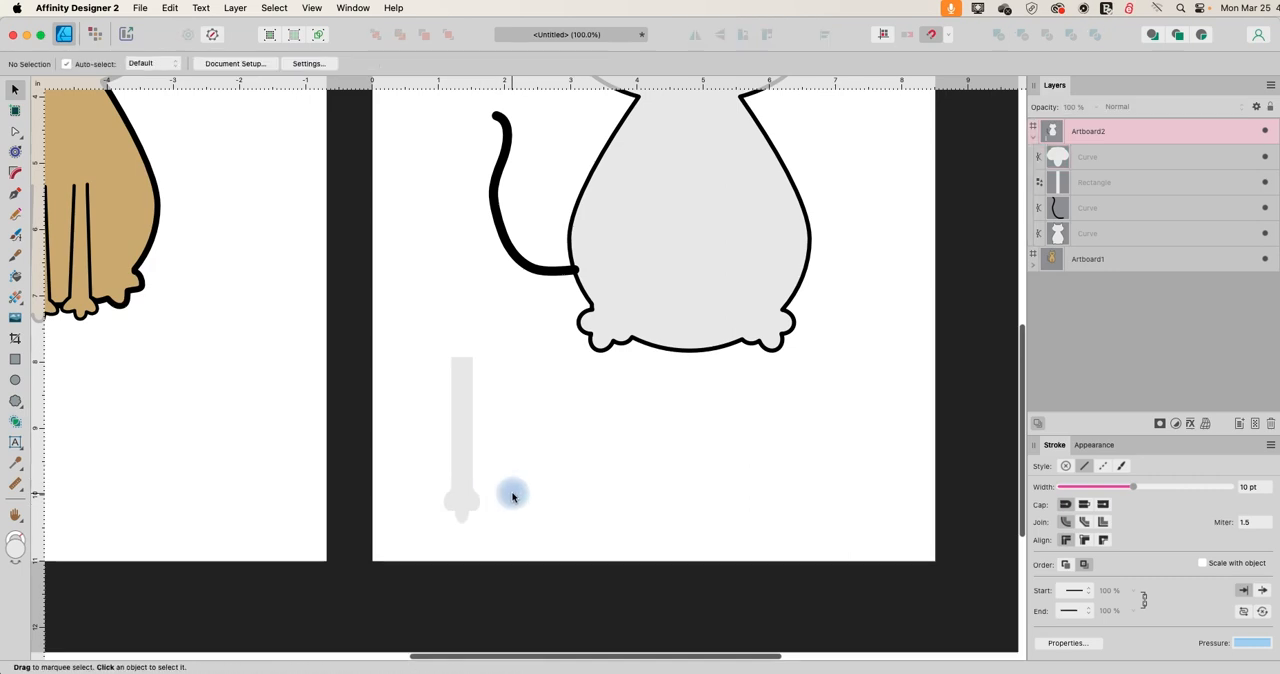
Flatten the paw slightly and merge it with the leg rectangle using the Add operation.
click(461, 519)
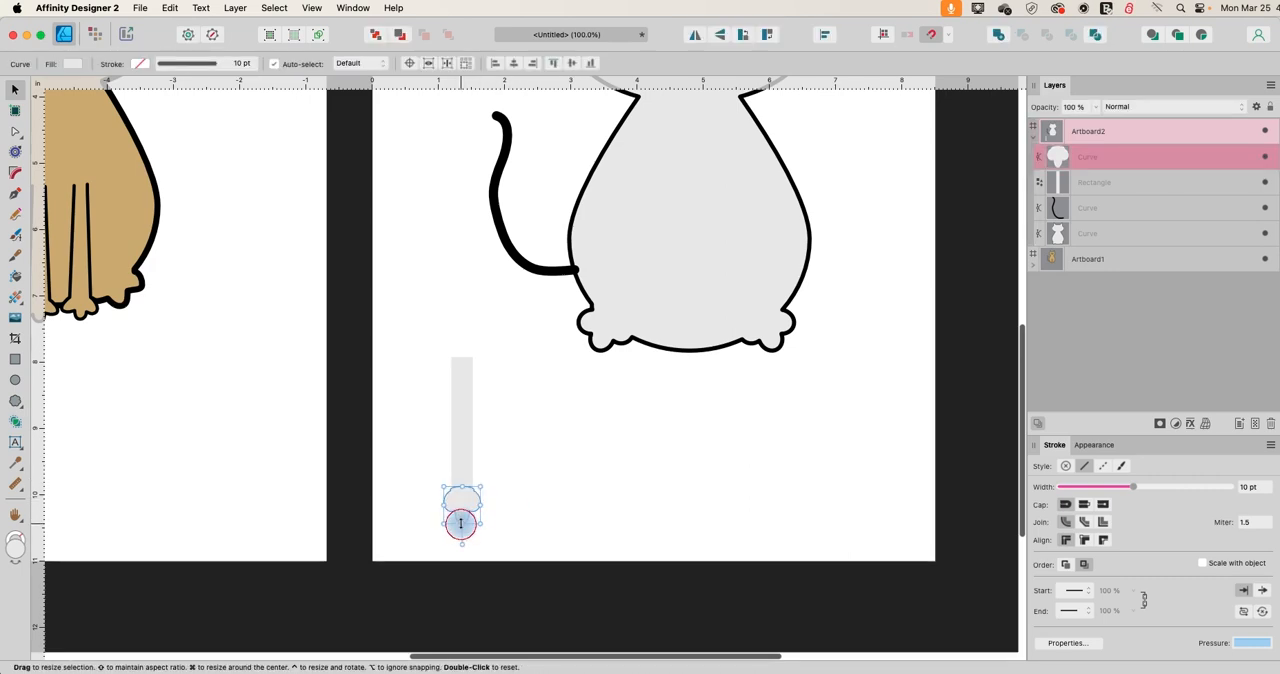
drag(461, 523, 461, 516)
click(505, 503)
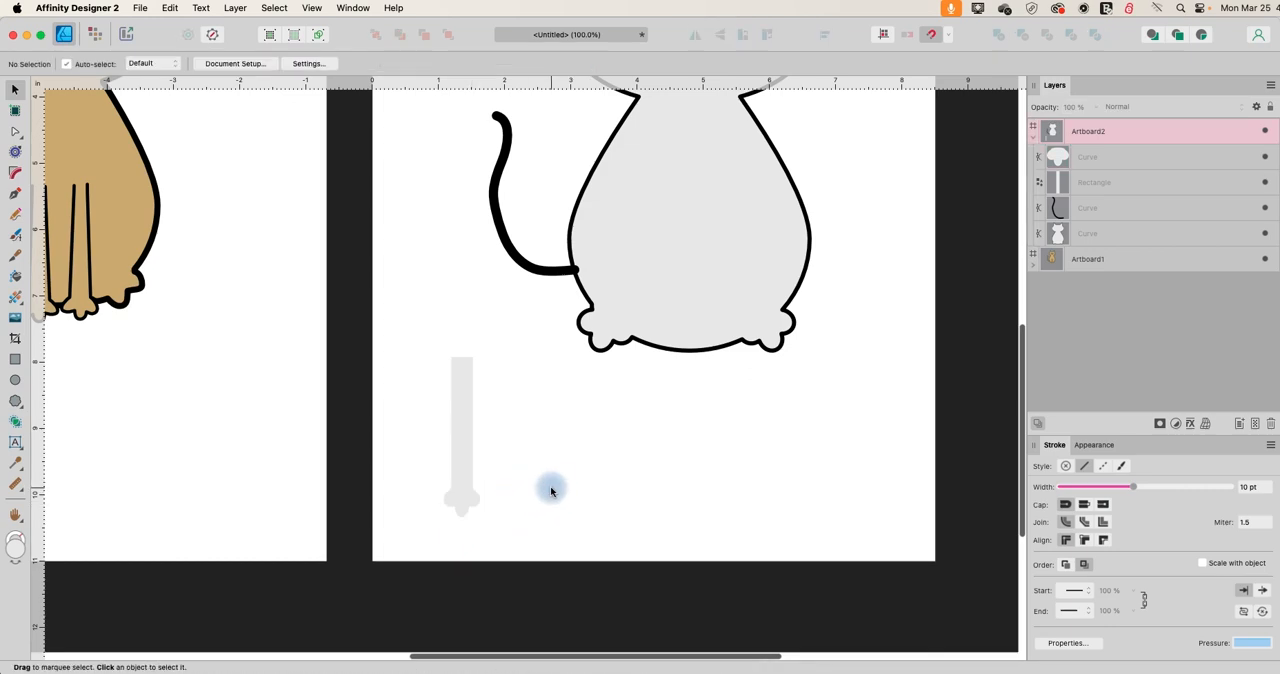
drag(401, 325, 550, 589)
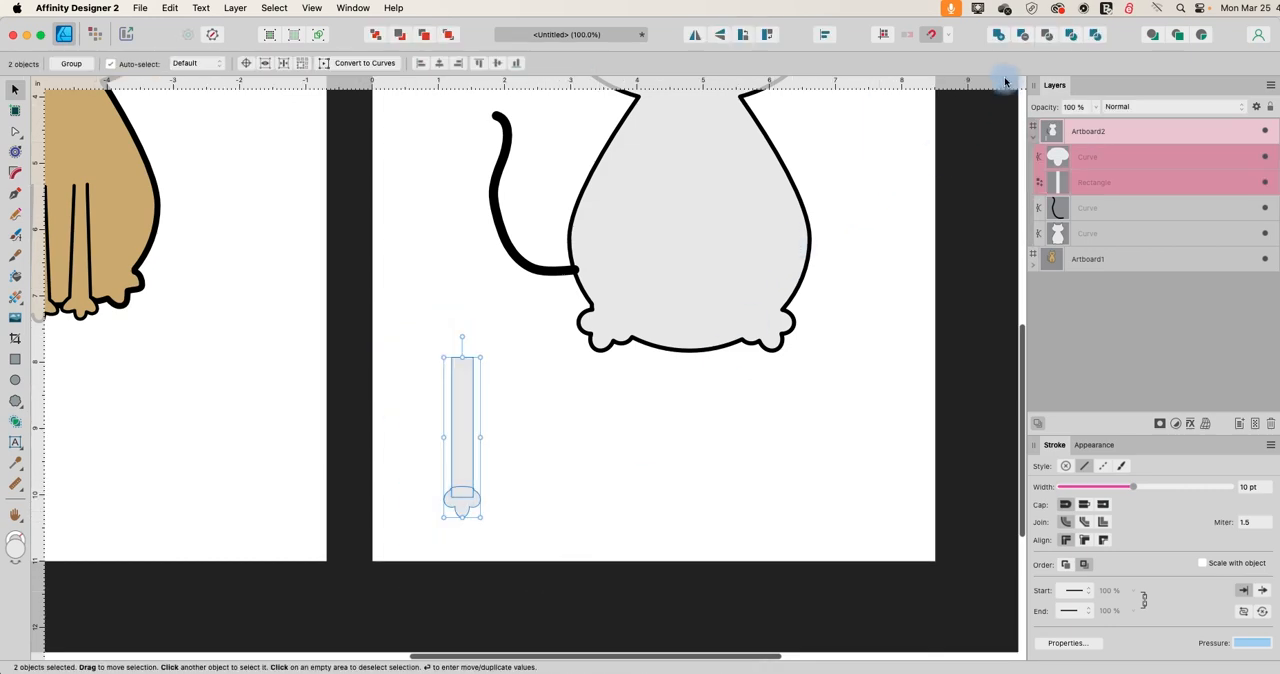
click(995, 36)
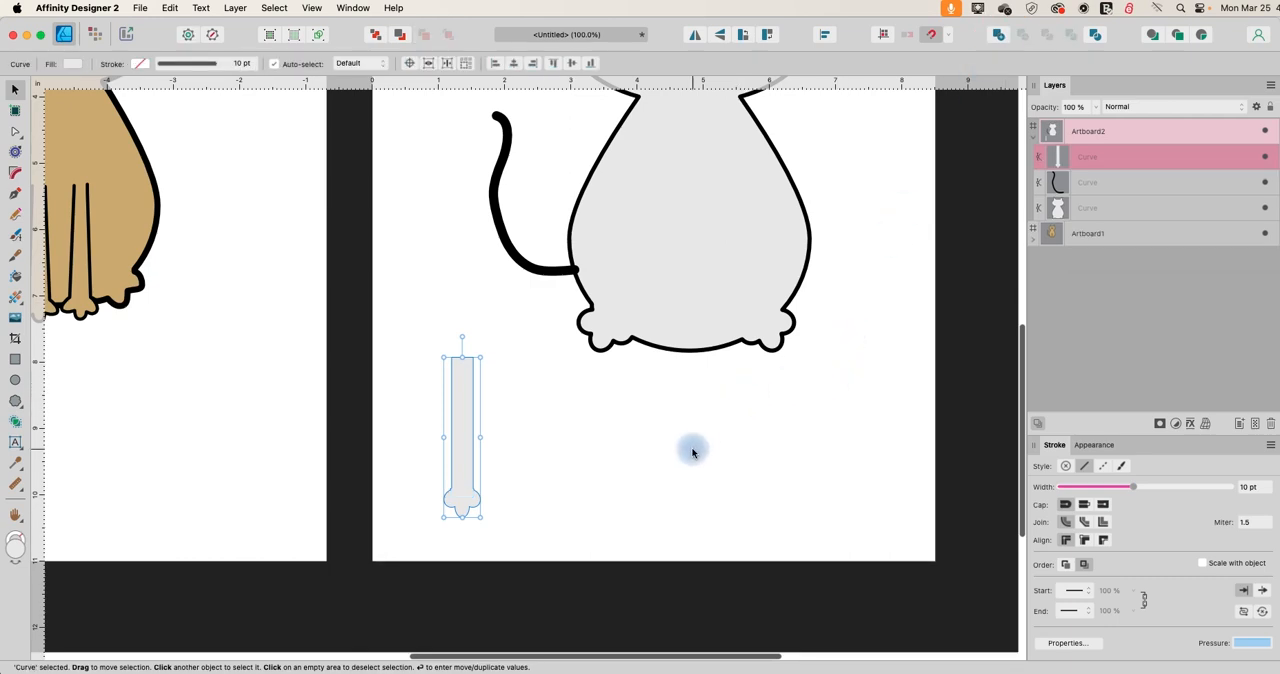
Duplicate the merged leg with its paw, flip the copy horizontally and place it beside the original.
key(super+c)
key(super+v)
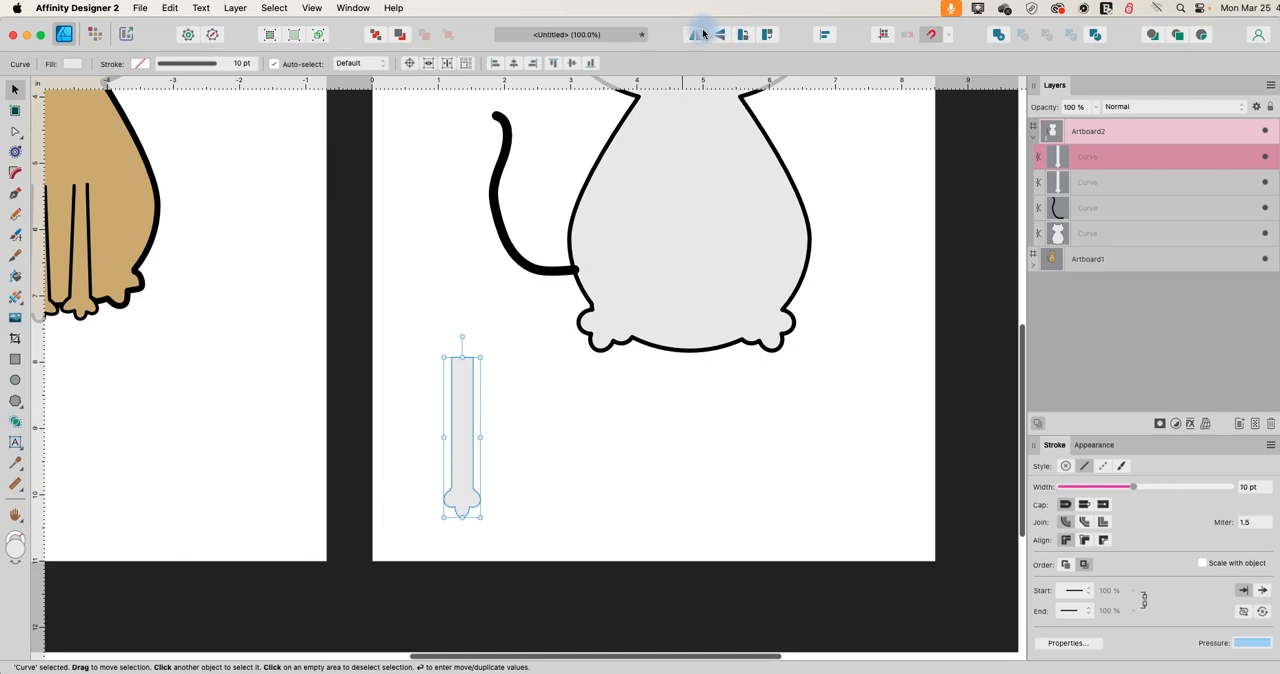
click(696, 37)
drag(468, 440, 525, 448)
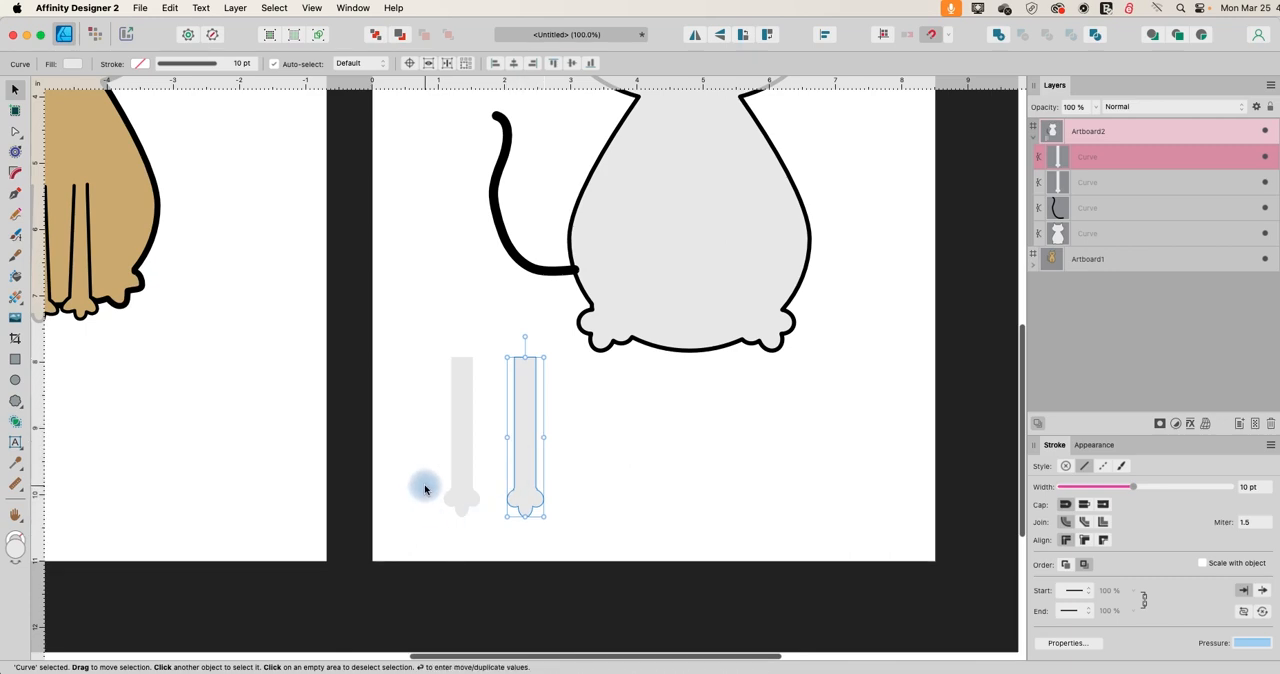
Move both front legs together onto the lower middle of the cat's body, with the paws slightly below its base.
click(418, 328)
drag(418, 328, 611, 549)
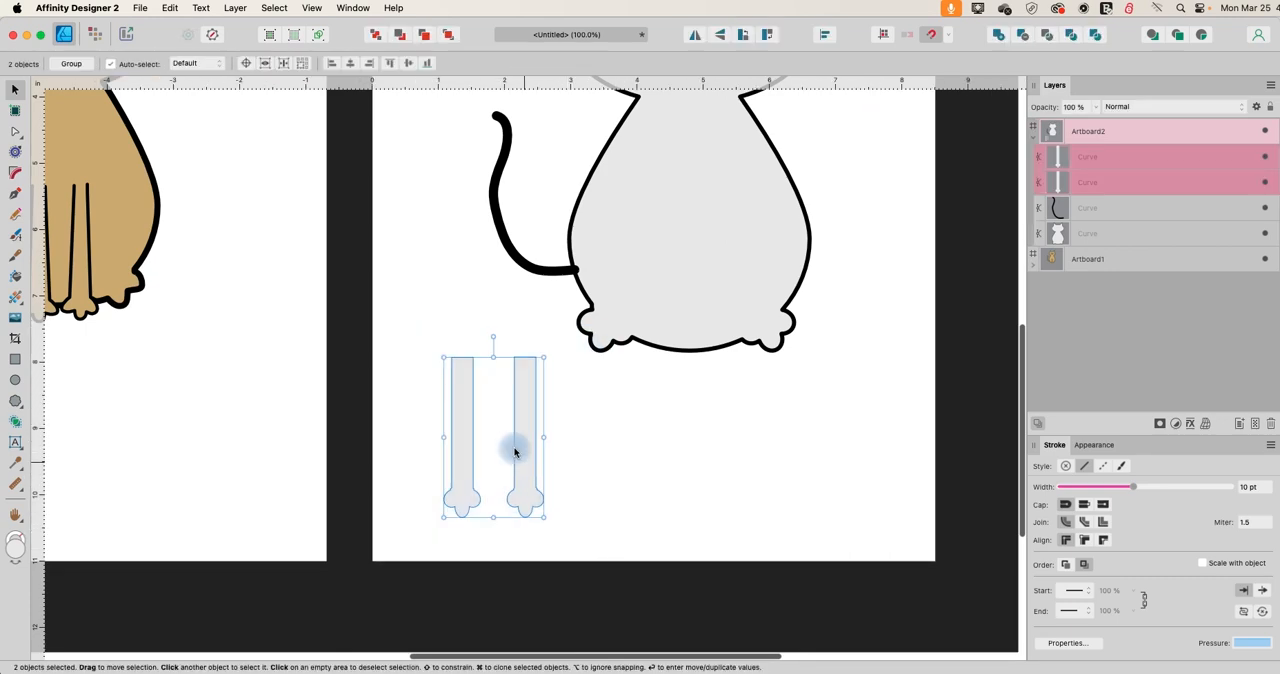
drag(509, 443, 722, 291)
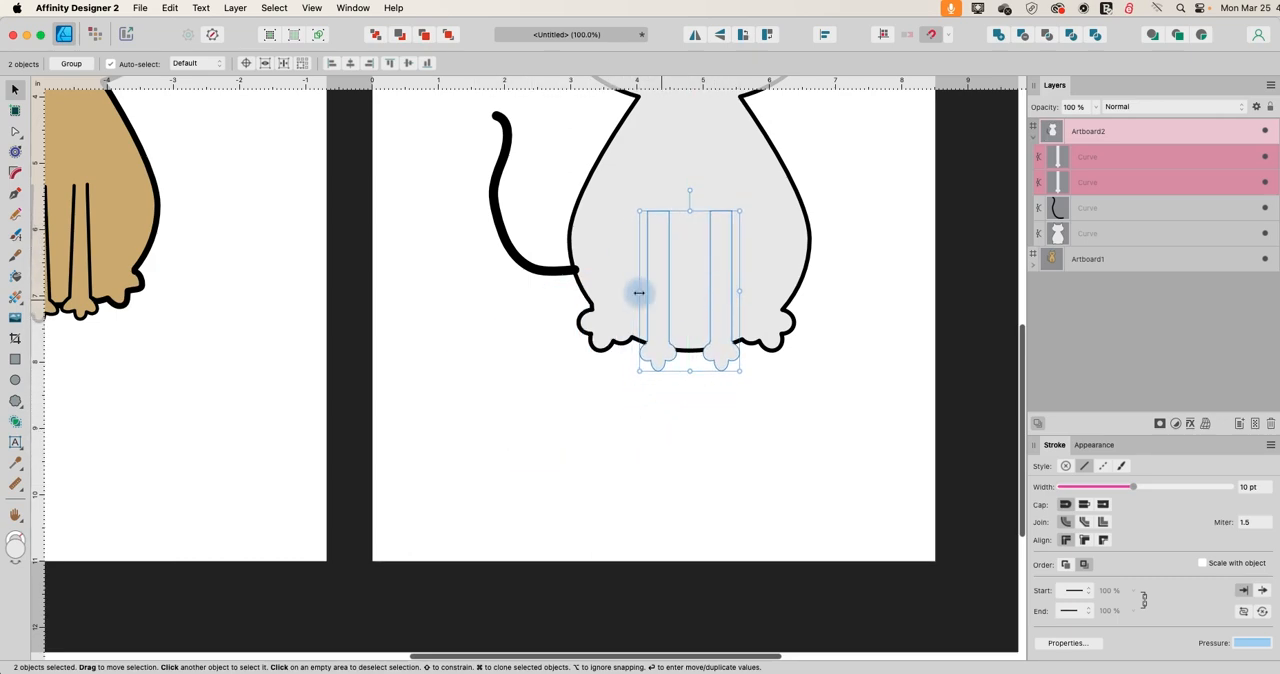
click(577, 363)
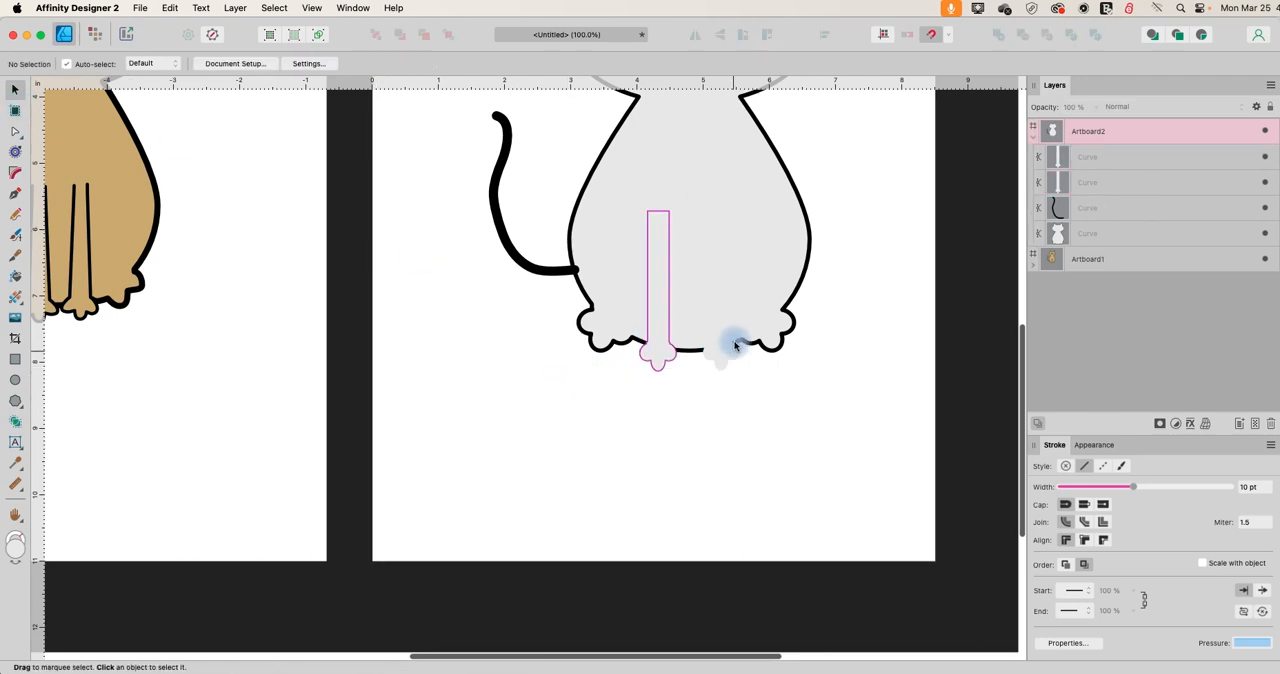
Give the left front leg a black 3 pt stroke.
click(660, 300)
click(140, 63)
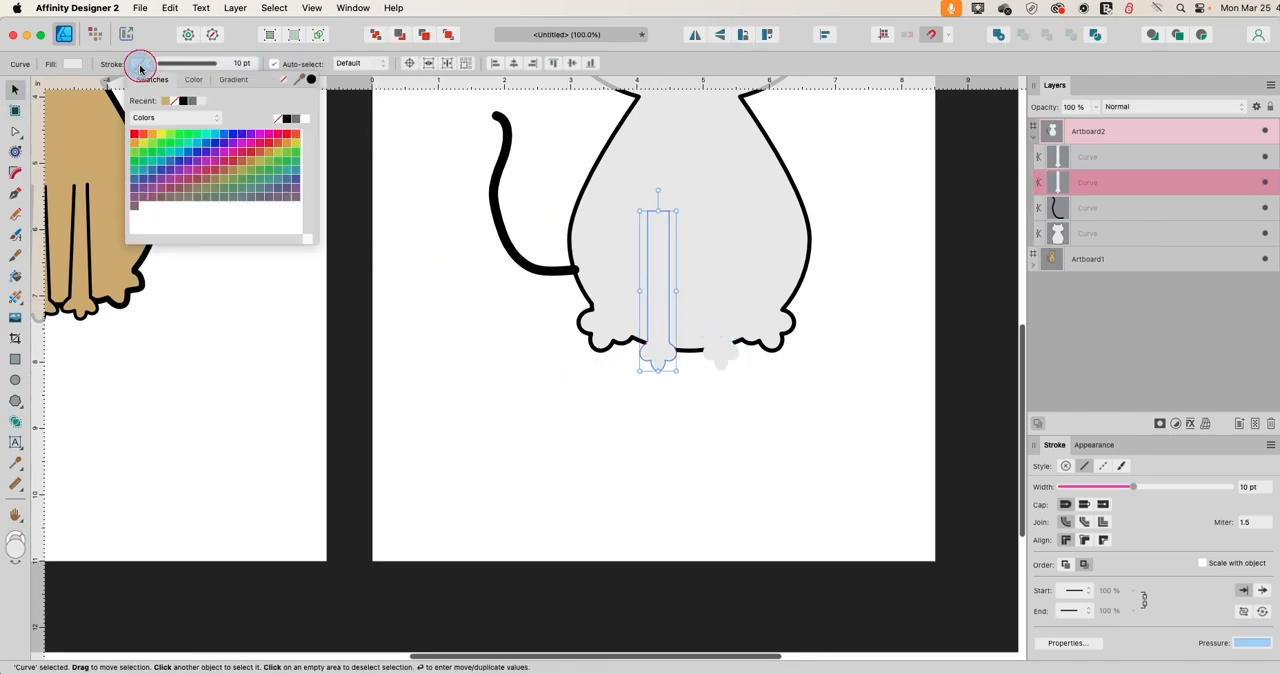
click(286, 119)
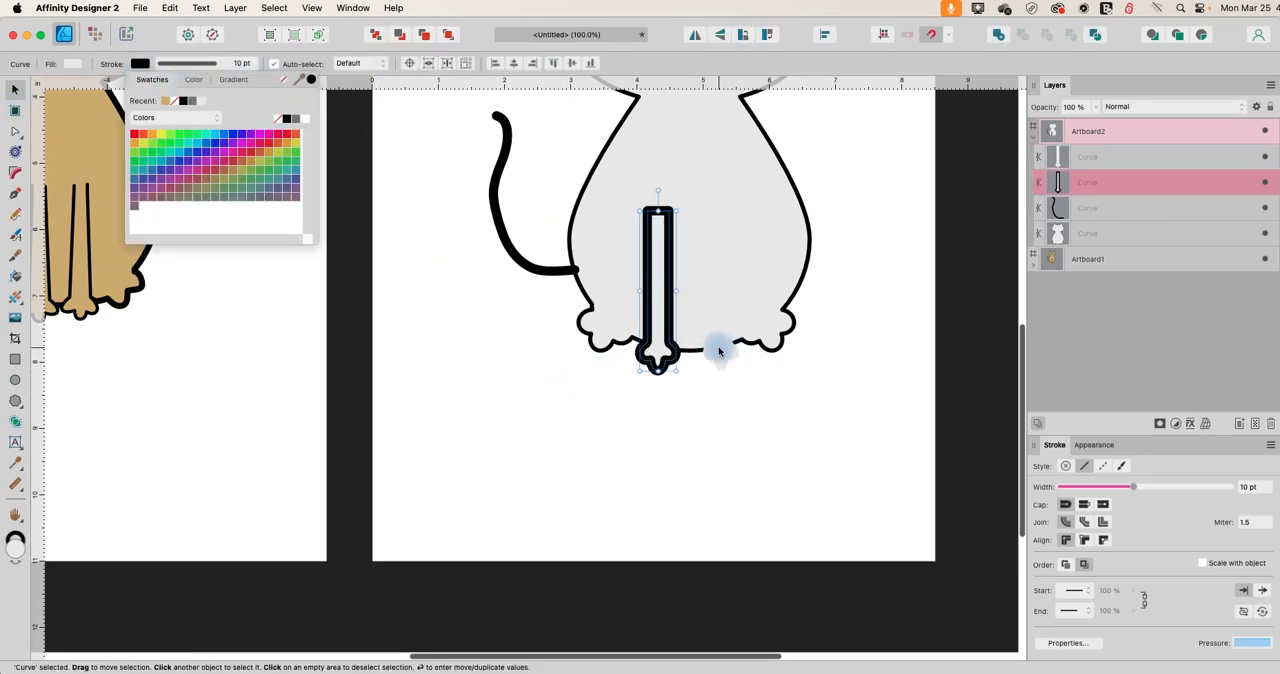
click(216, 67)
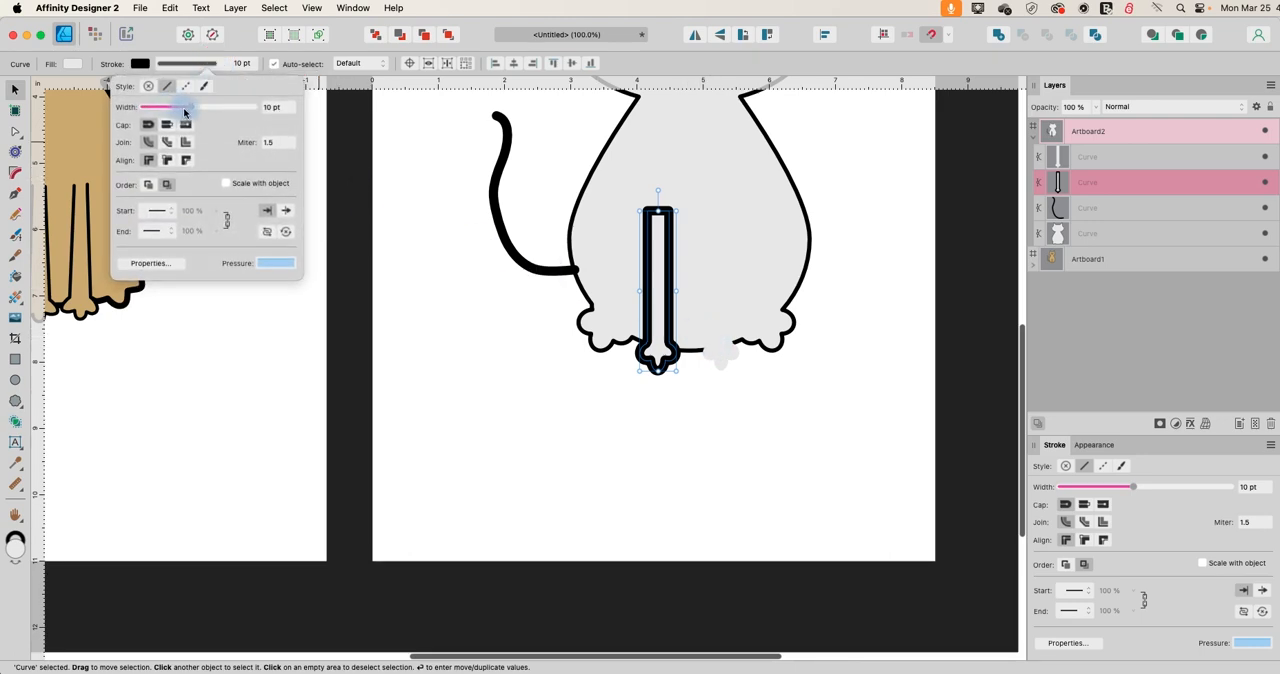
drag(186, 107, 170, 108)
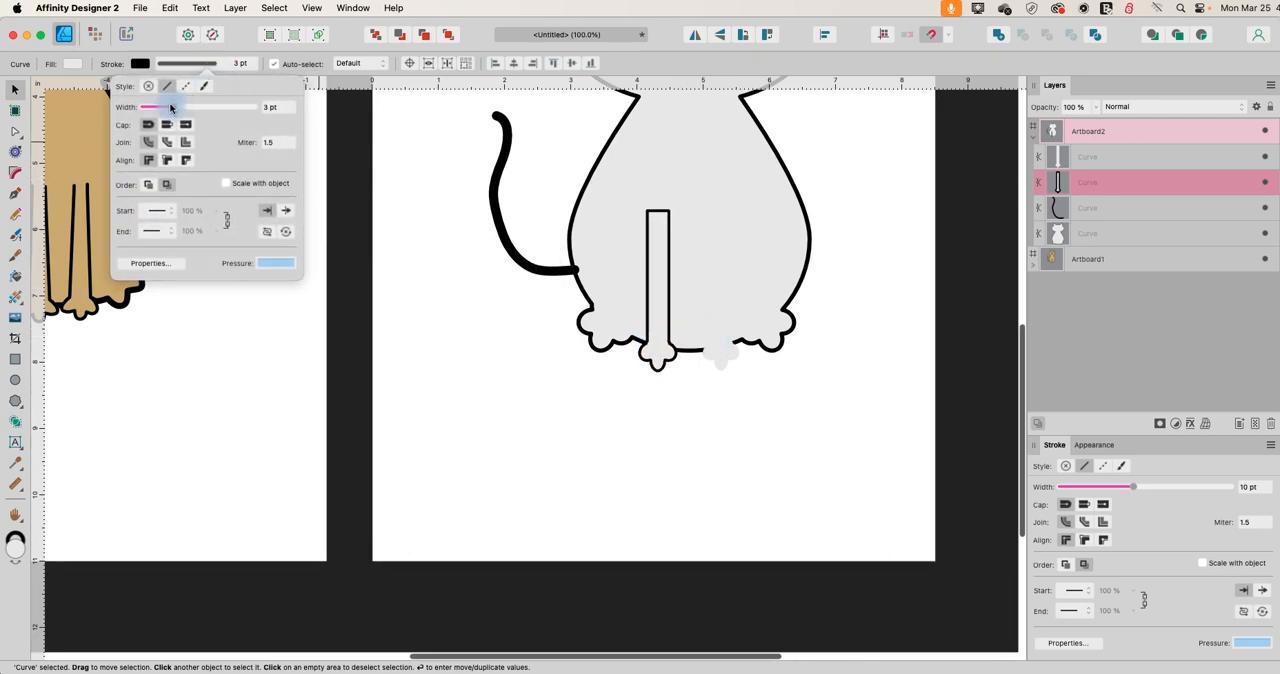
Give the right front leg a black stroke and set its width to 3.5 pt.
click(722, 318)
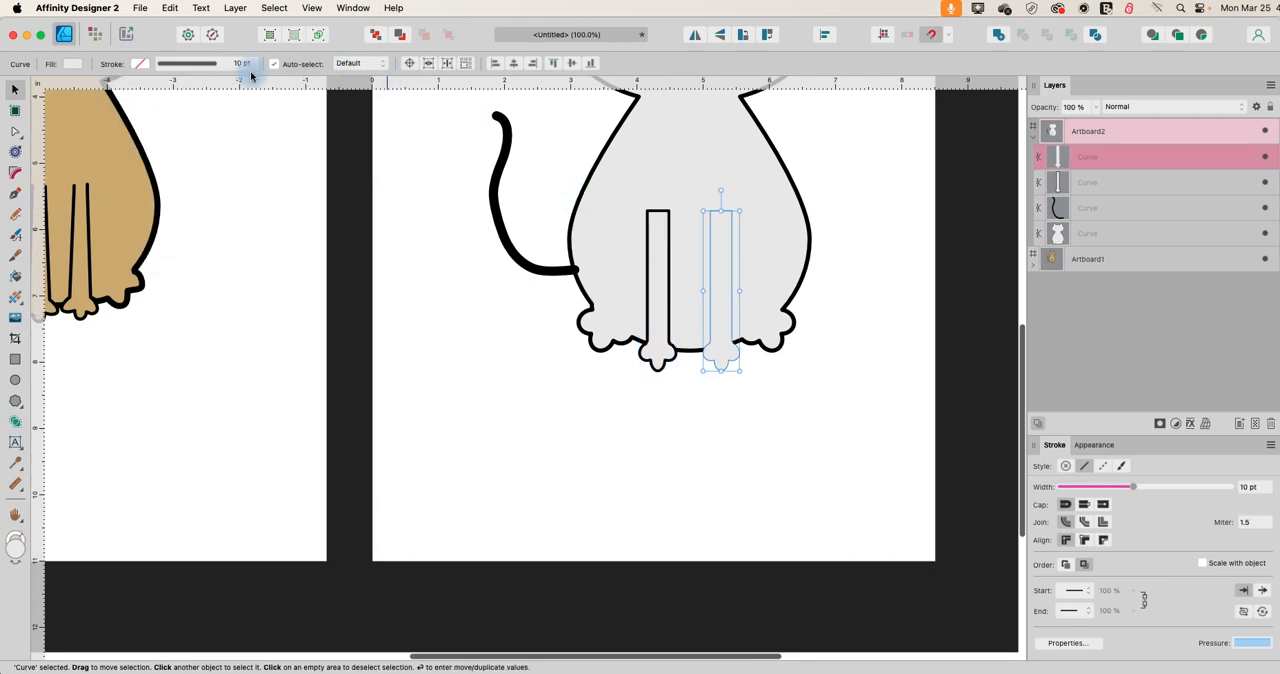
click(137, 63)
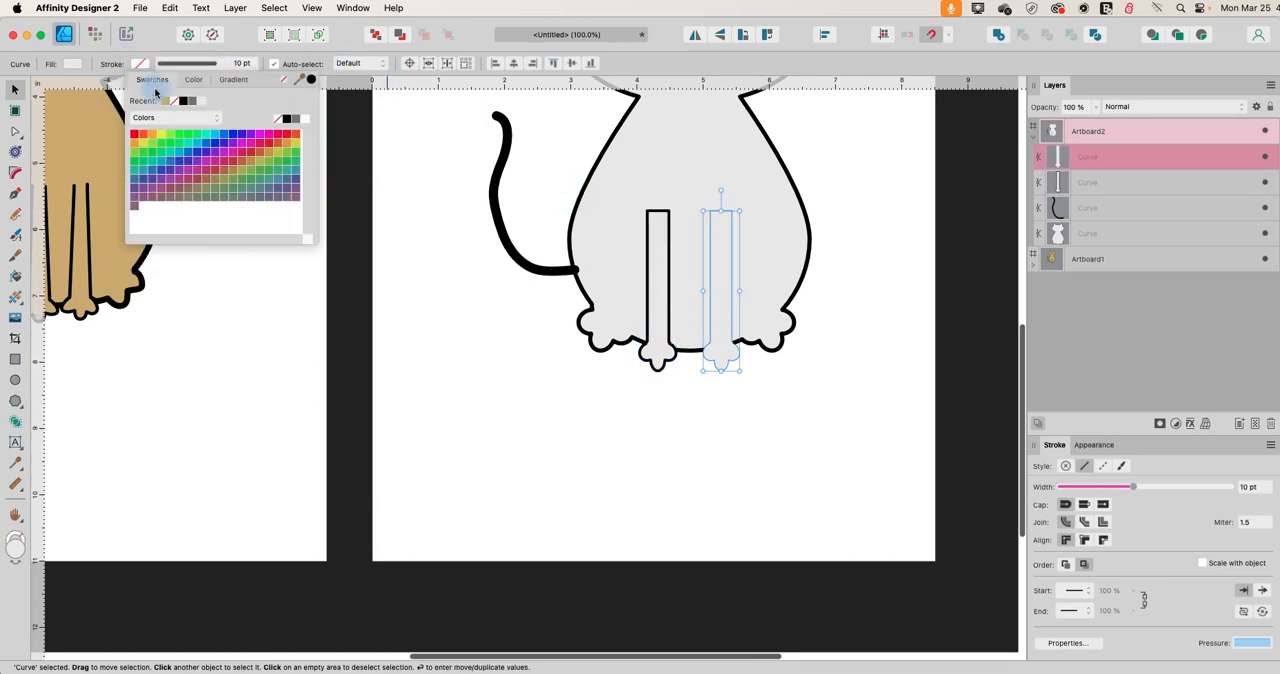
click(183, 101)
click(183, 63)
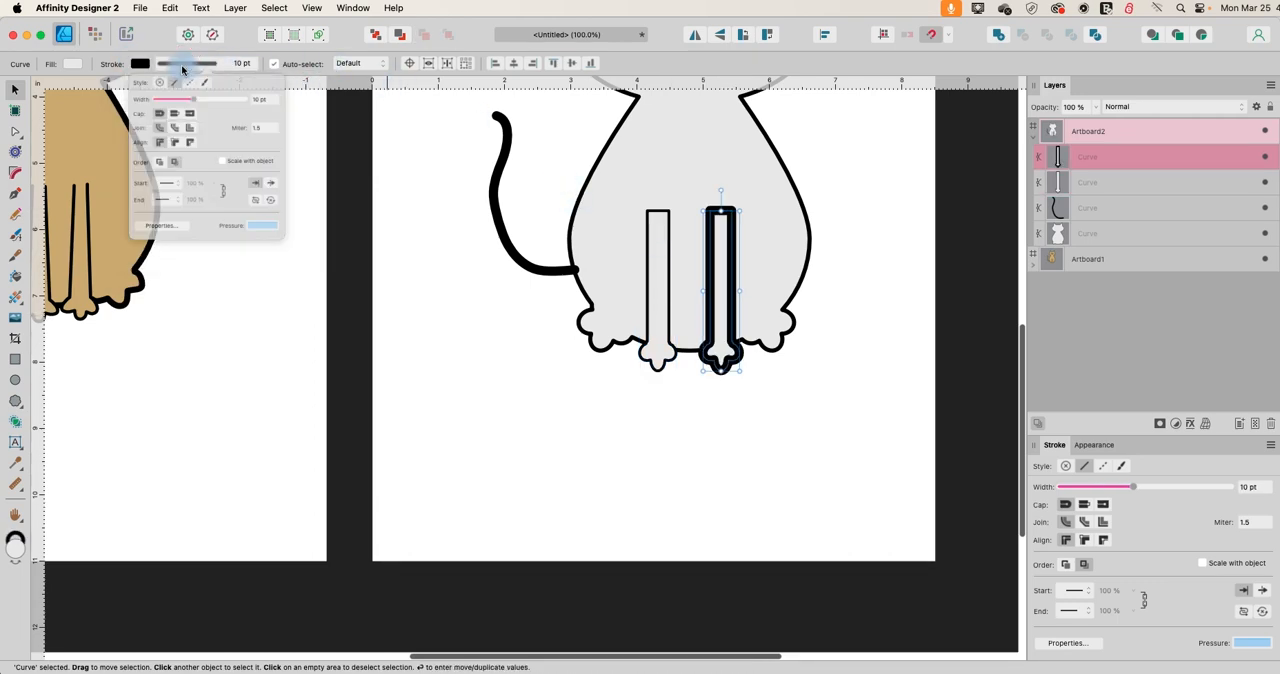
drag(195, 106, 174, 106)
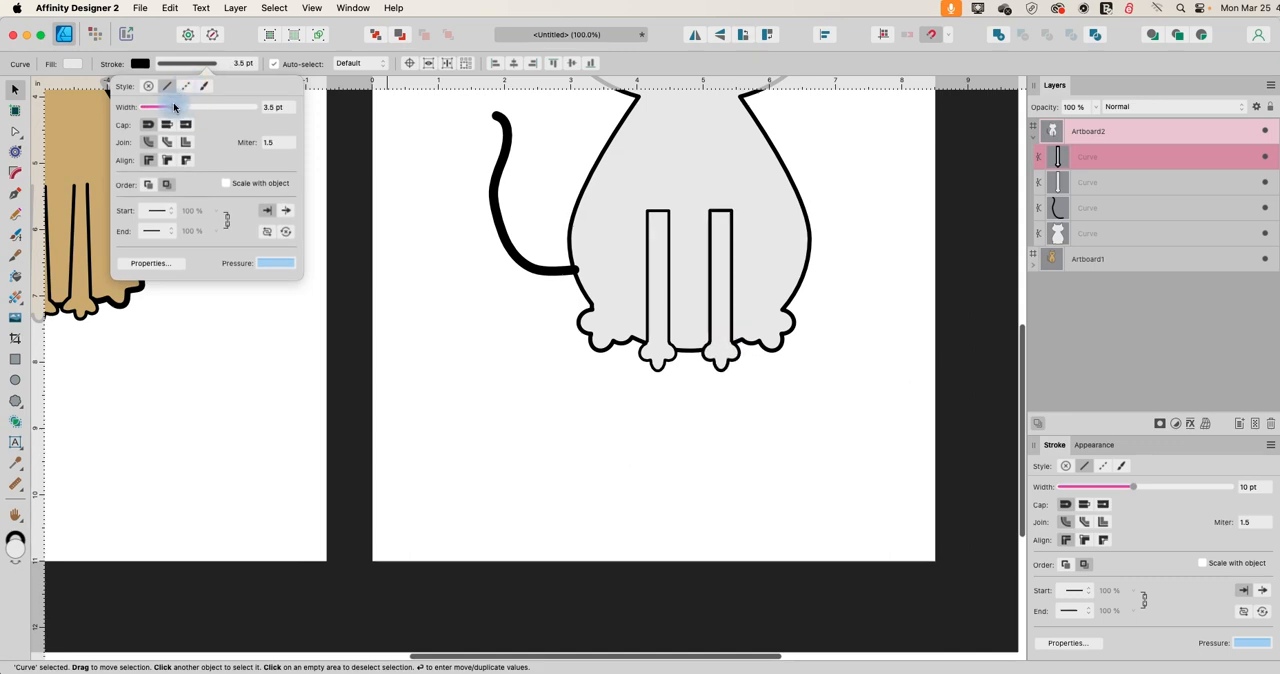
click(562, 374)
Add a node midway along the left front leg's top edge, break the curve there and align both loose ends just above the leg's sides.
scroll(665, 482, up, 3)
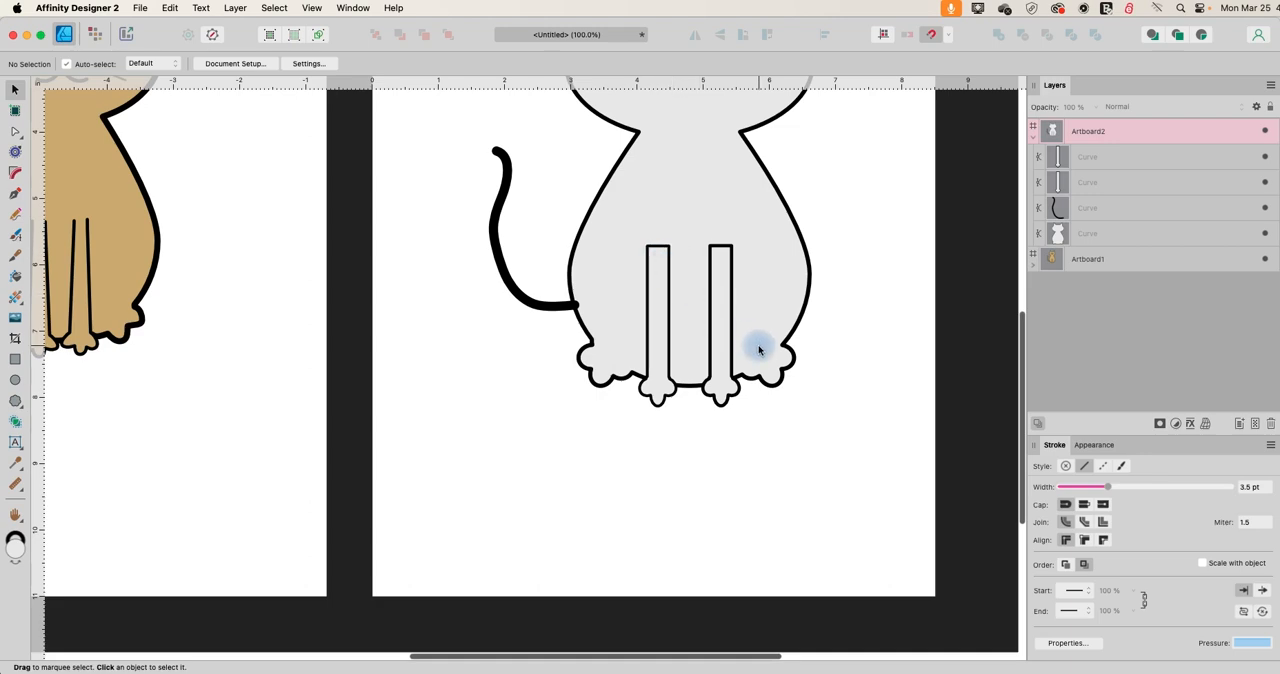
key(super+equal)
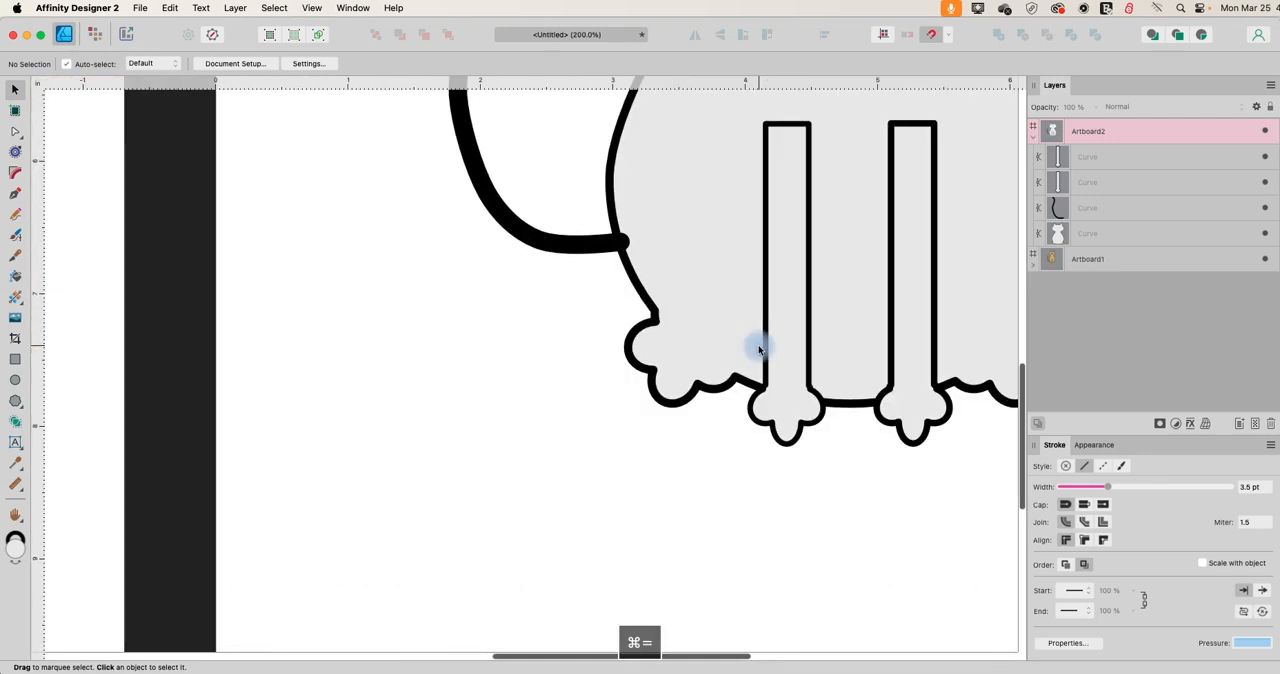
scroll(762, 335, up, 3)
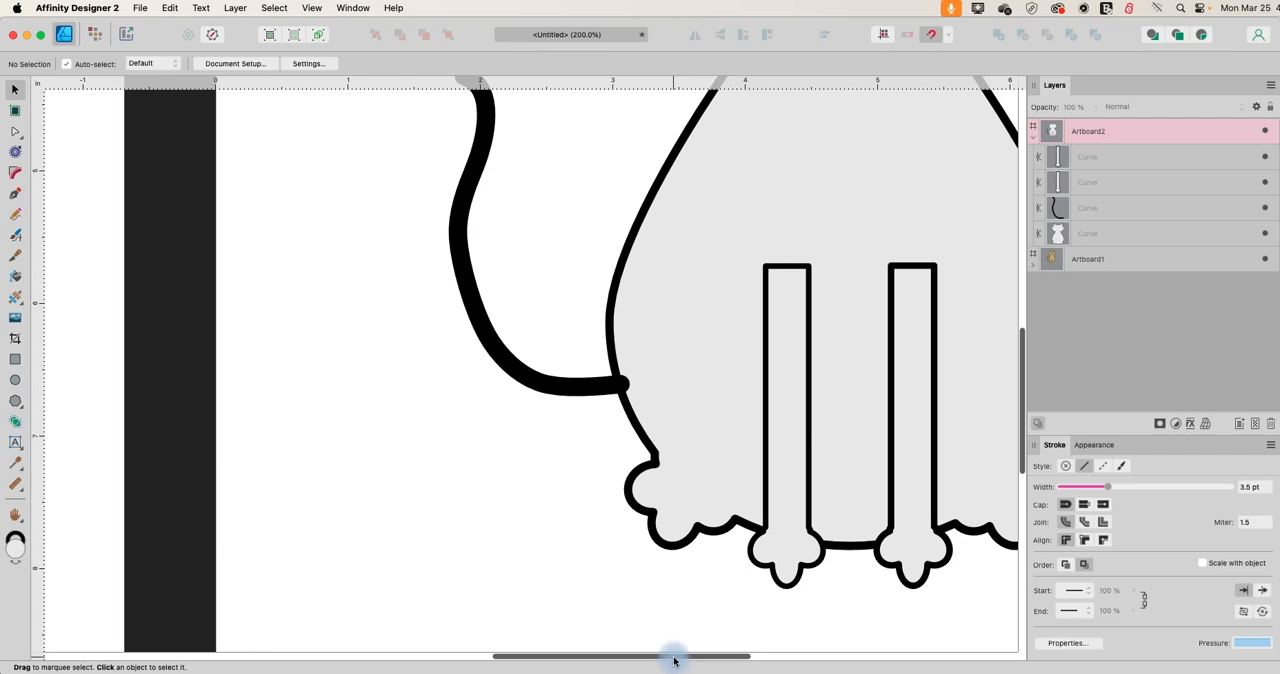
drag(674, 660, 740, 648)
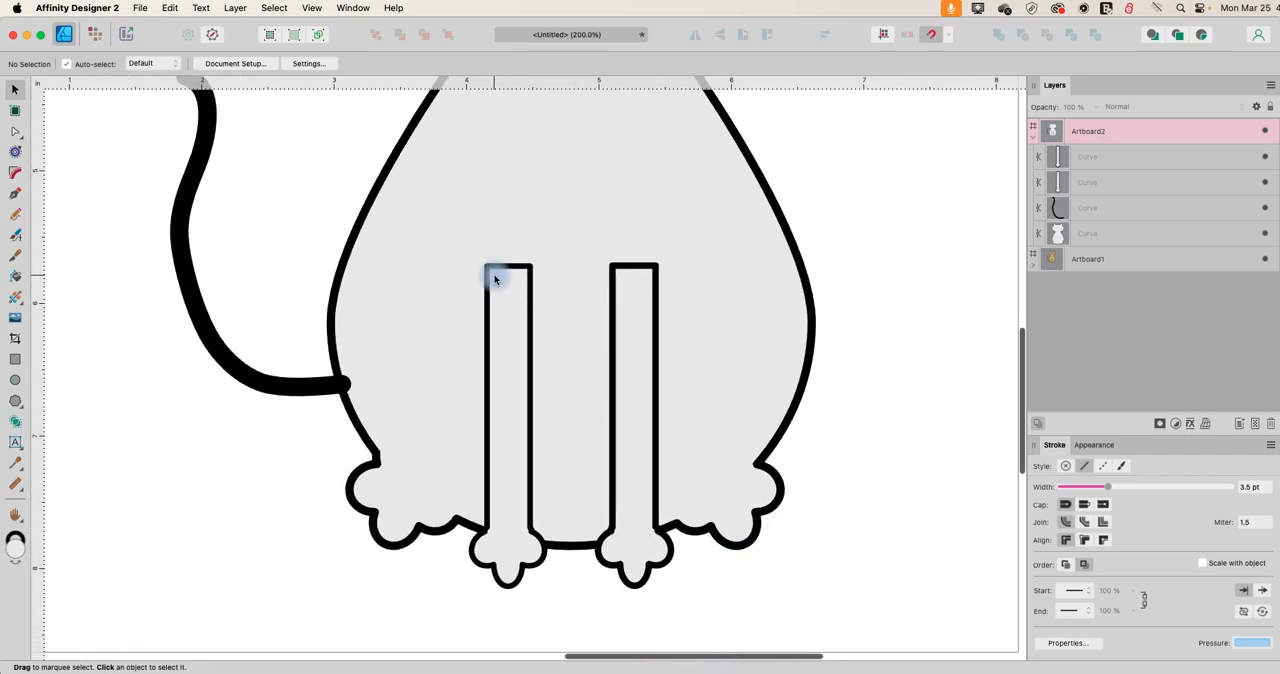
click(15, 131)
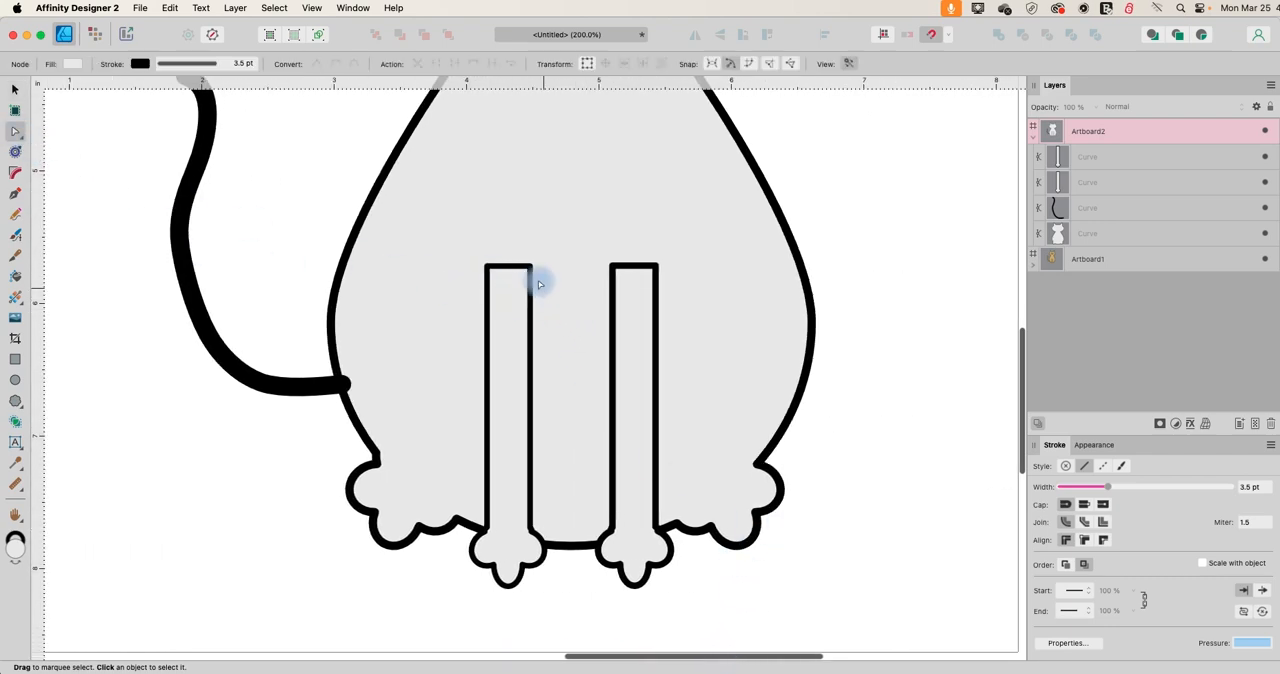
click(507, 266)
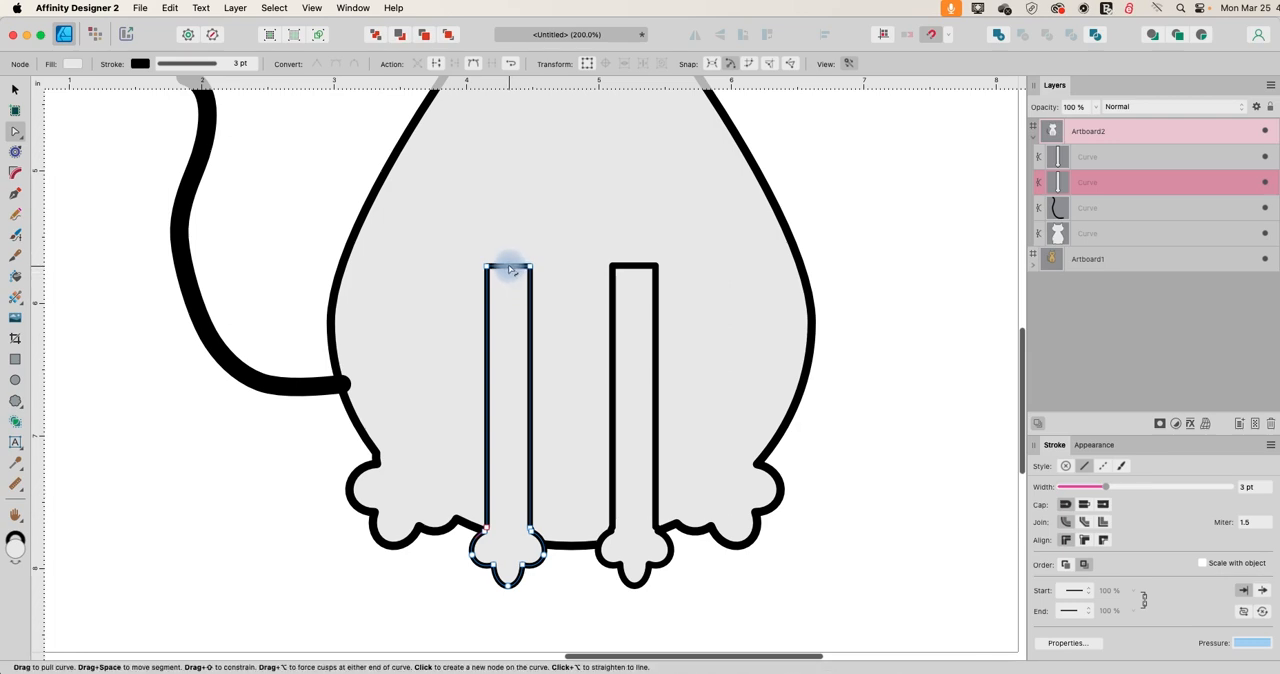
click(509, 268)
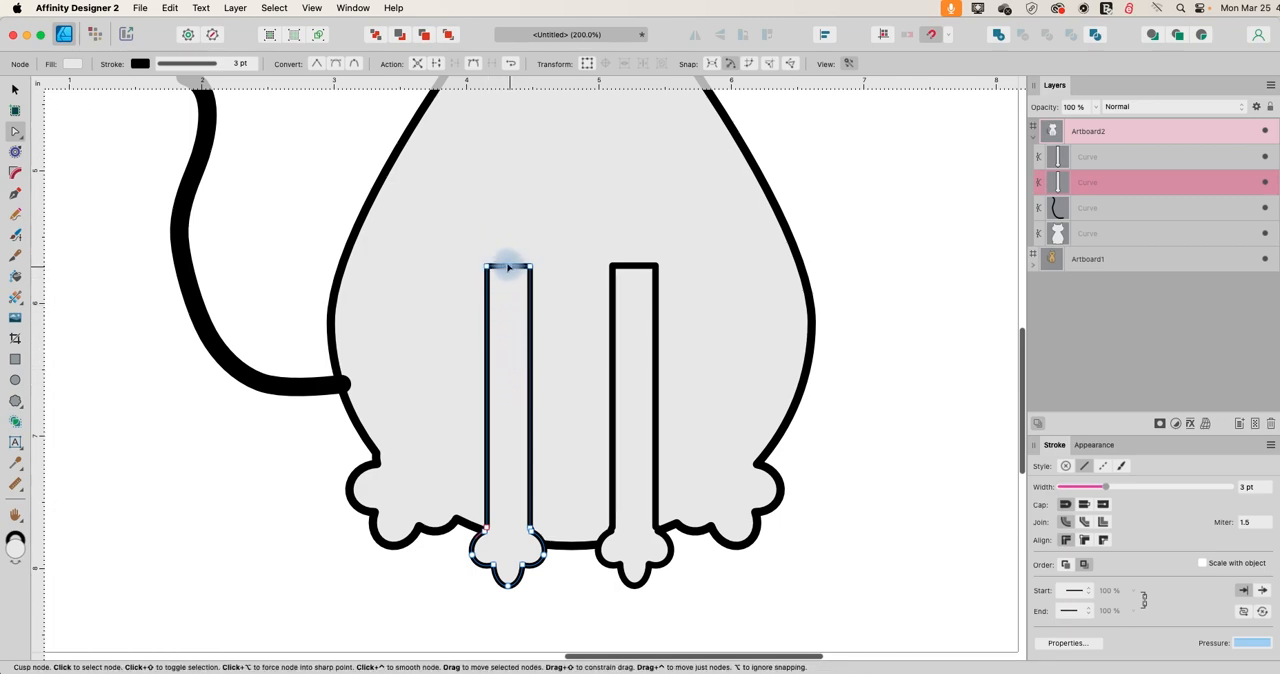
click(438, 65)
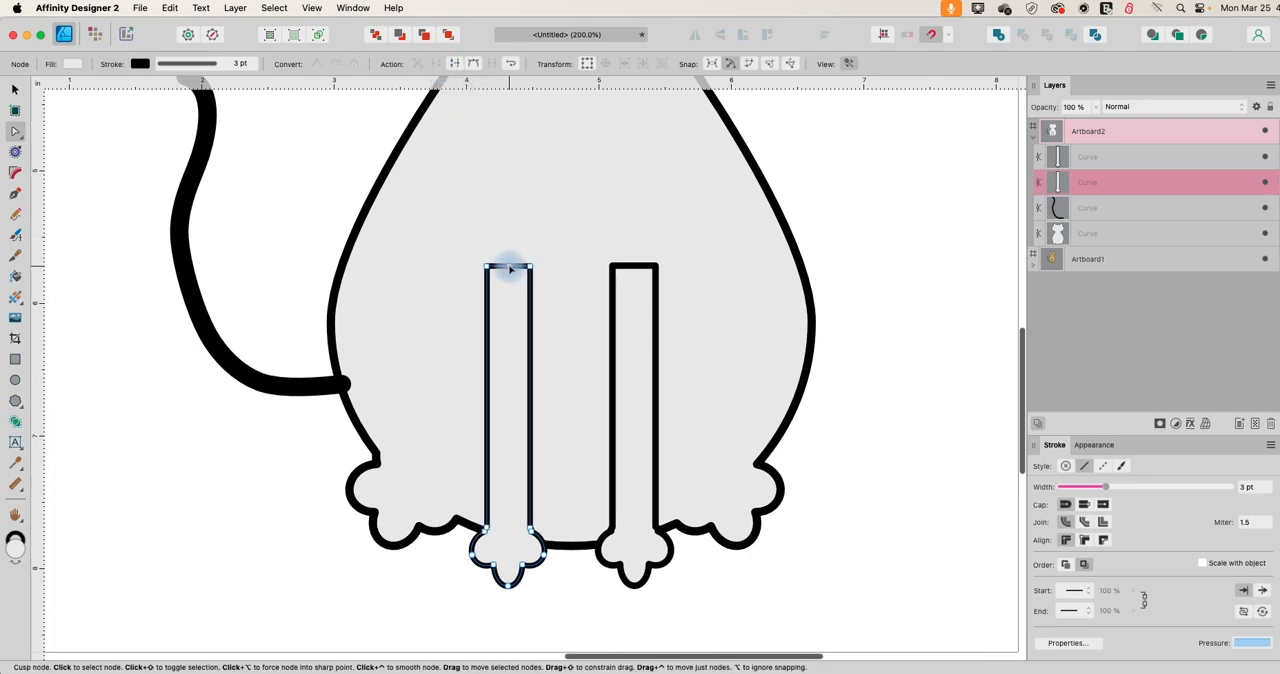
drag(510, 267, 492, 249)
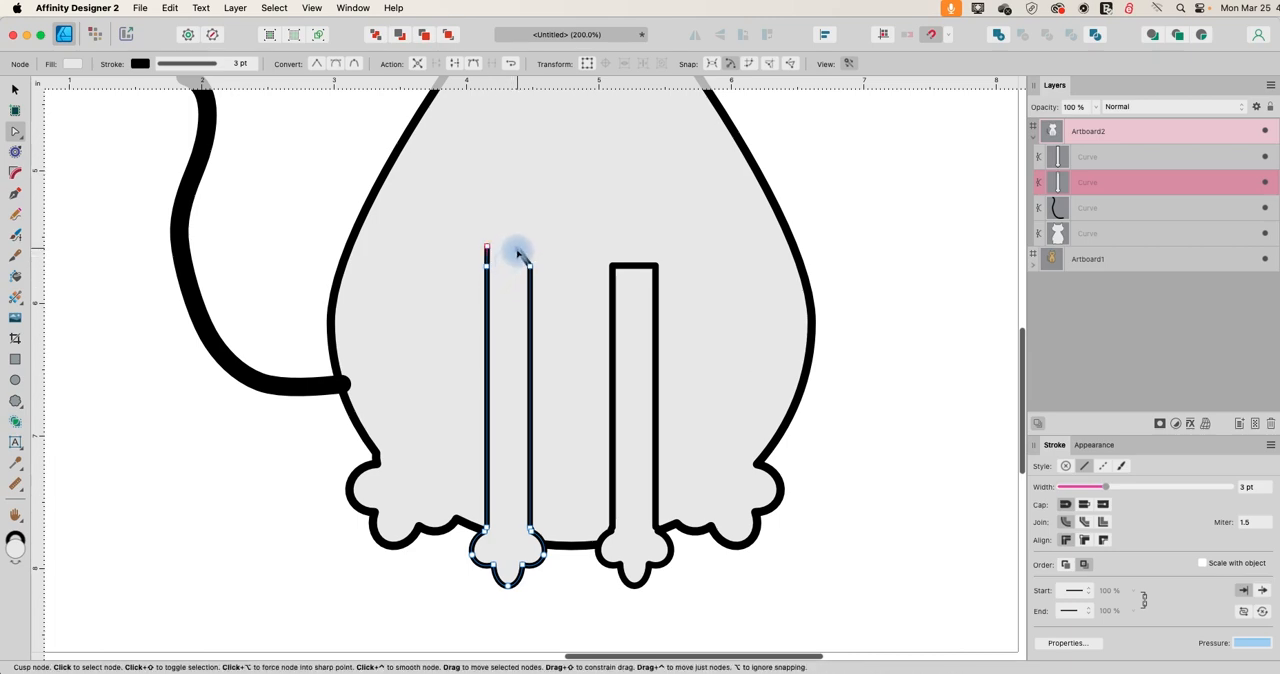
drag(518, 255, 531, 250)
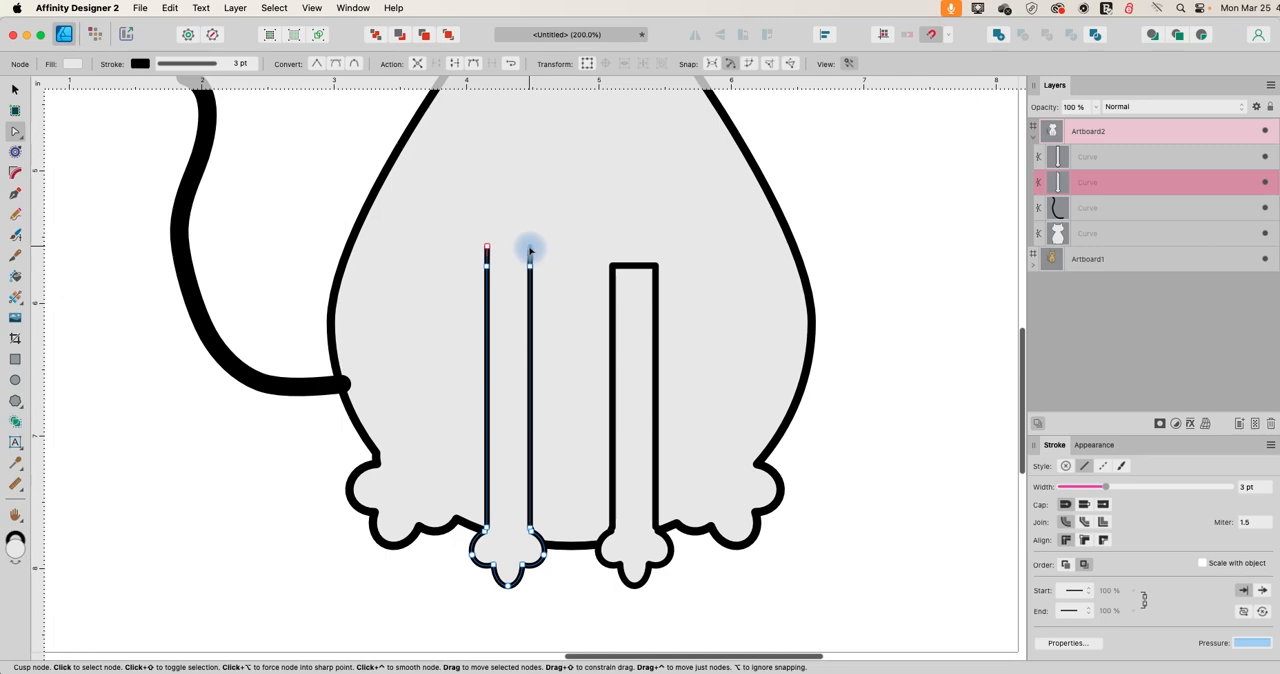
Open the right front leg's top edge by breaking it at a new middle node and raising both ends above the leg's sides.
click(637, 268)
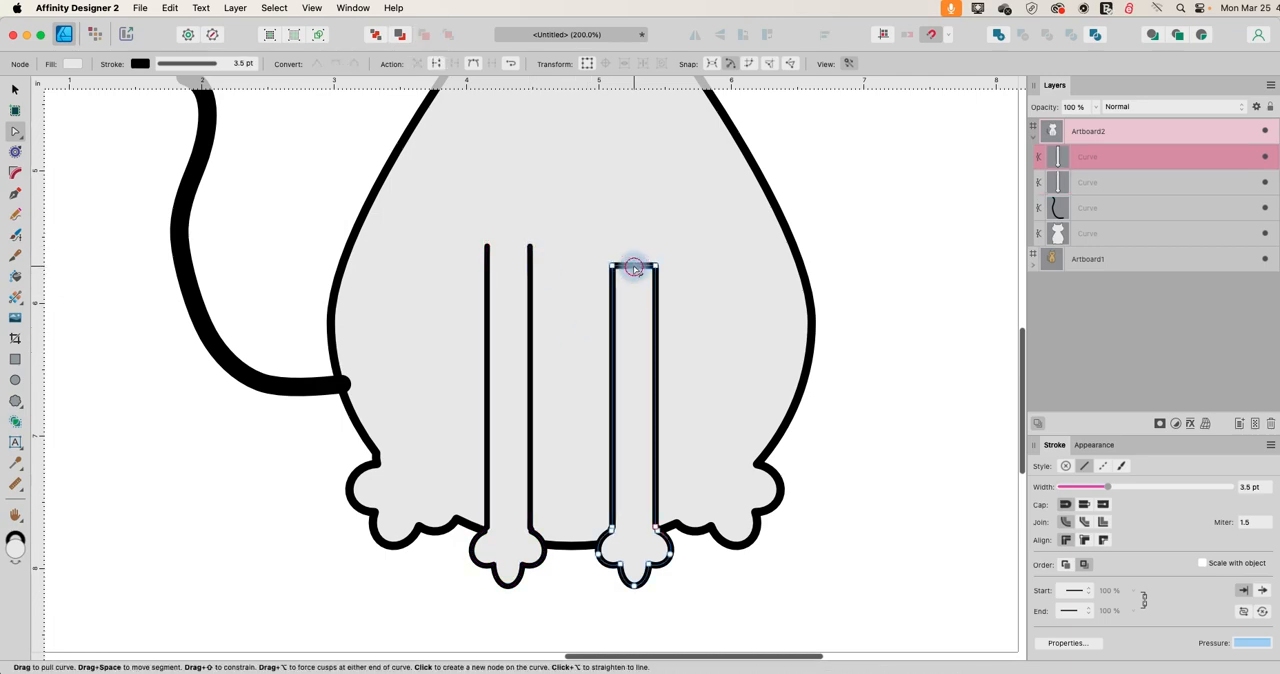
click(634, 267)
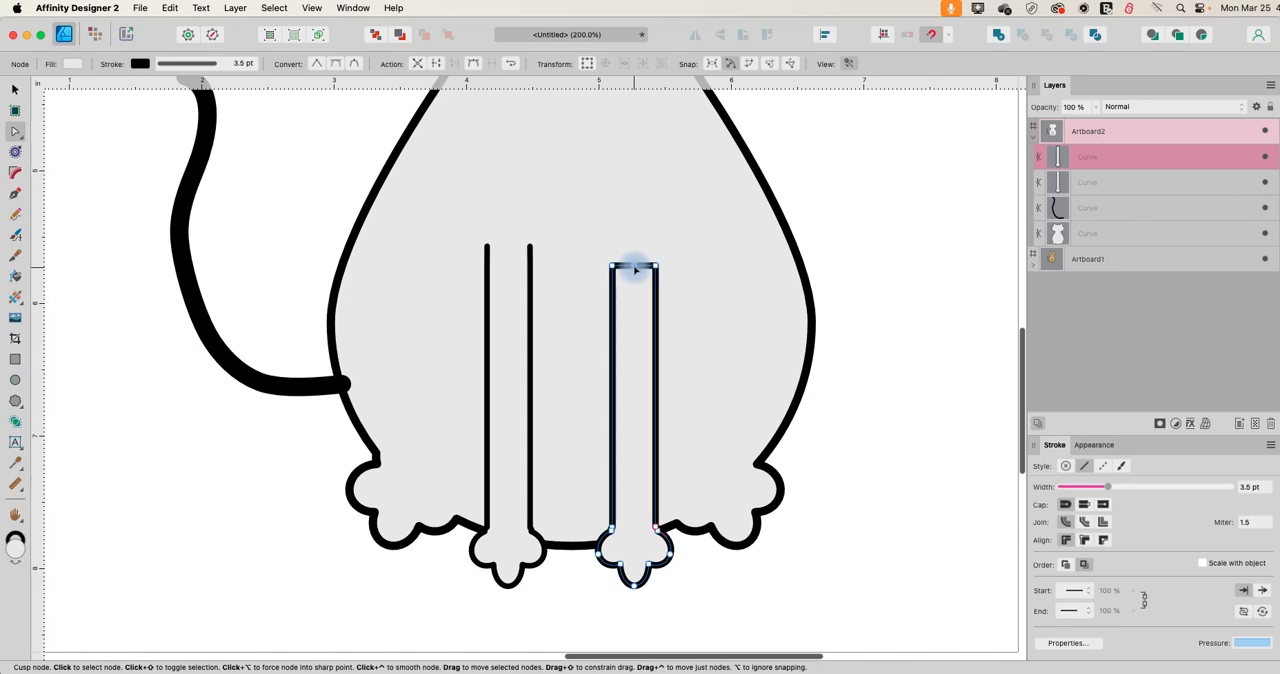
click(437, 64)
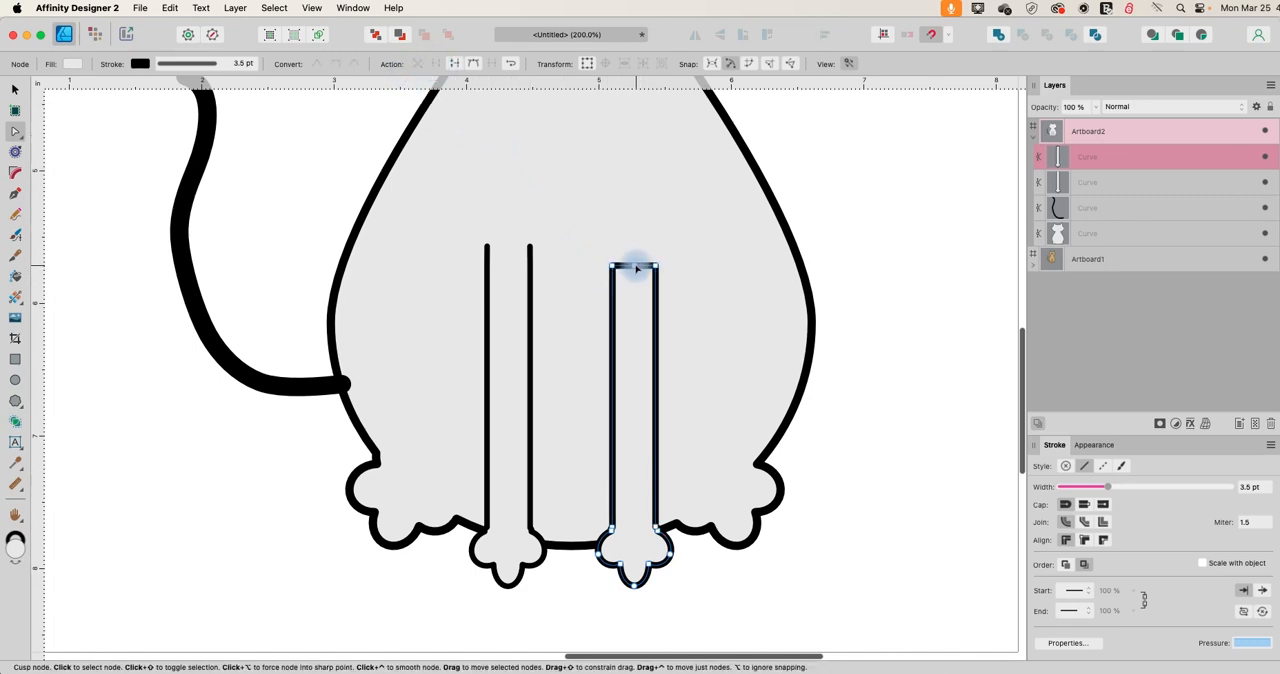
drag(634, 267, 612, 248)
click(872, 276)
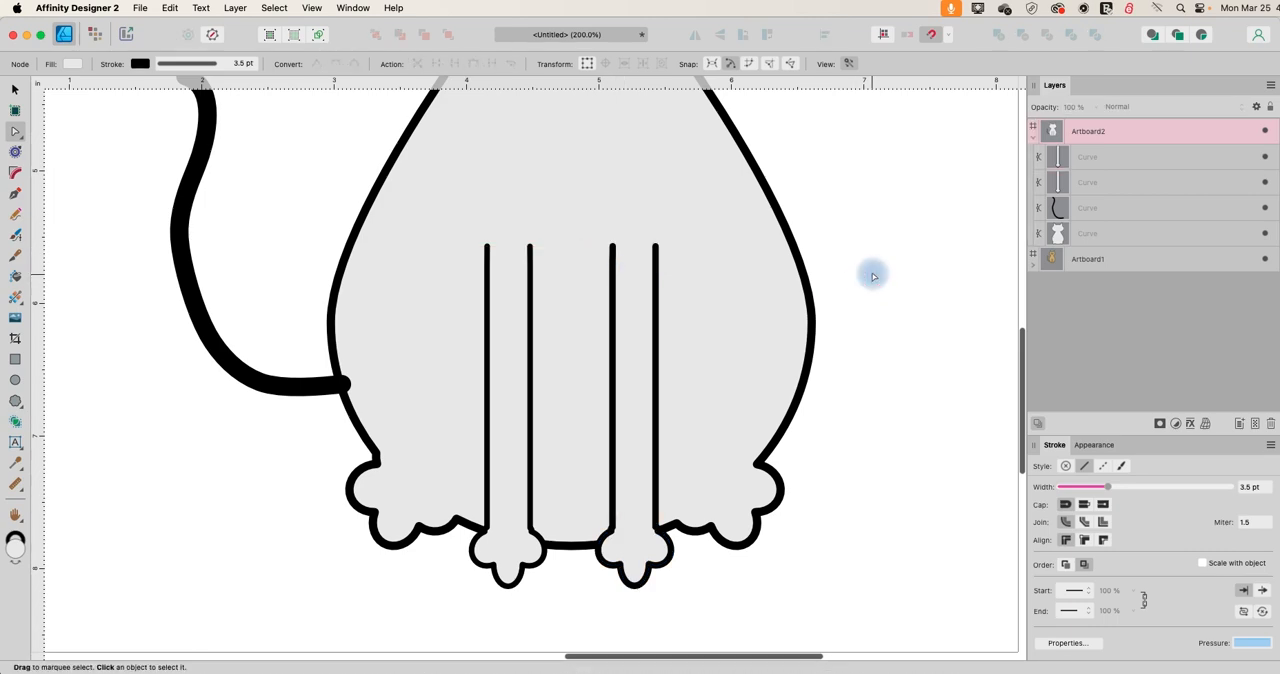
Draw a small upright ellipse for the cat's eye on the empty area of Artboard2, below the tail.
key(super+minus)
key(super+minus)
key(super+minus)
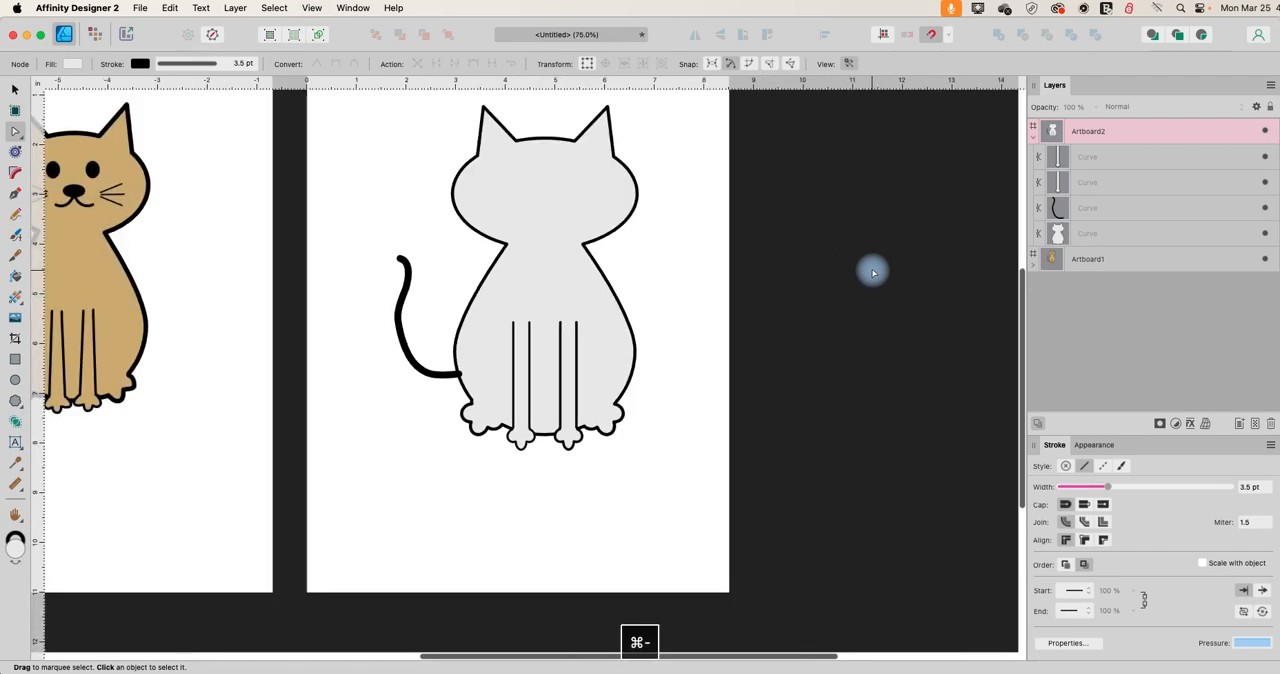
scroll(872, 272, up, 2)
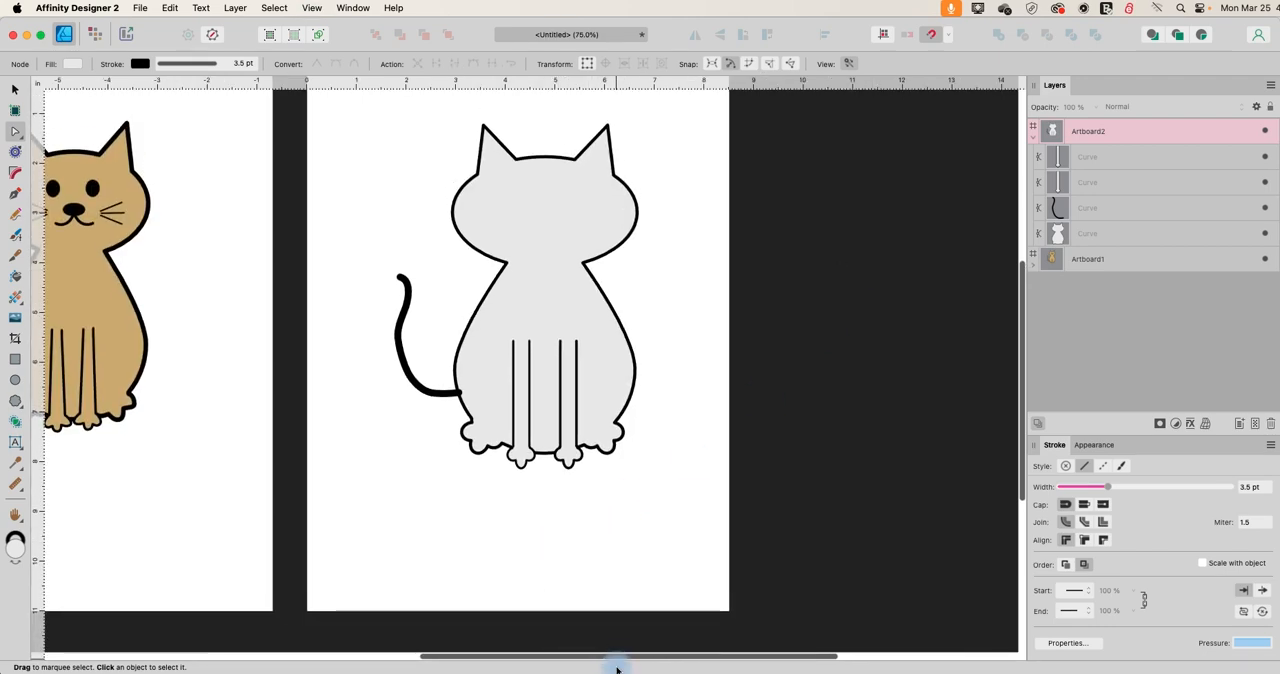
drag(607, 656, 537, 655)
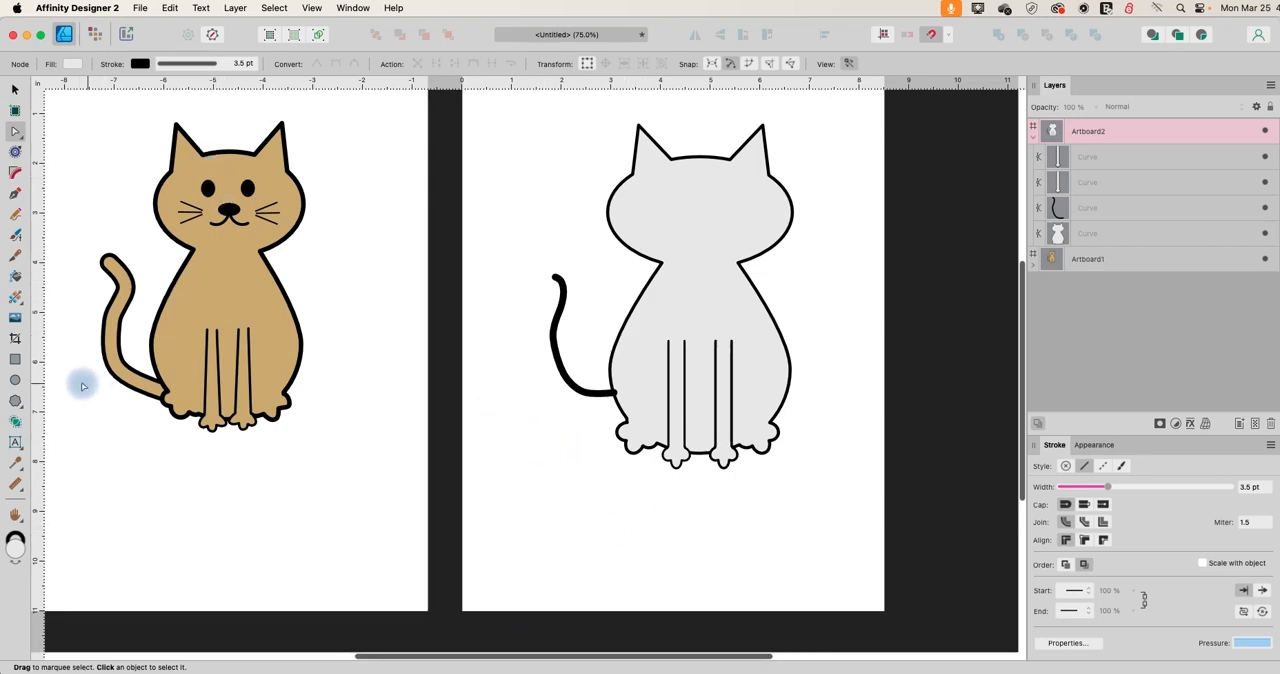
click(15, 380)
drag(501, 453, 519, 477)
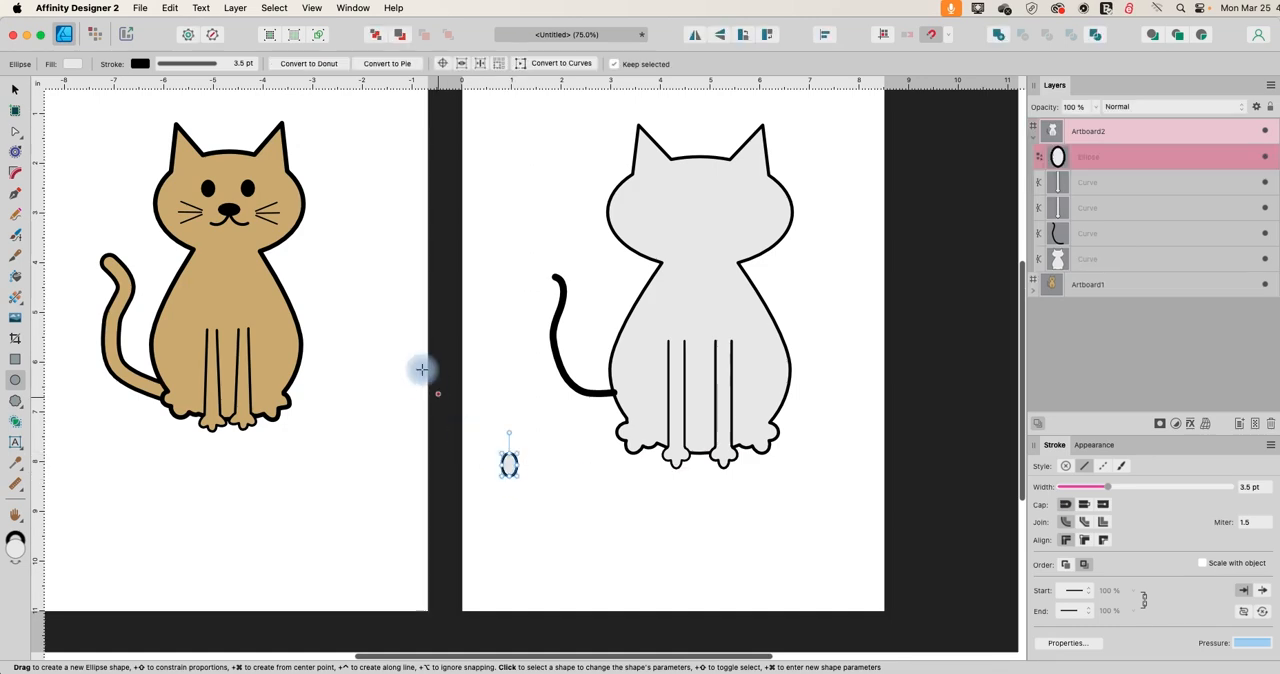
Remove the eye ellipse's stroke and fill it with black.
click(140, 63)
click(283, 79)
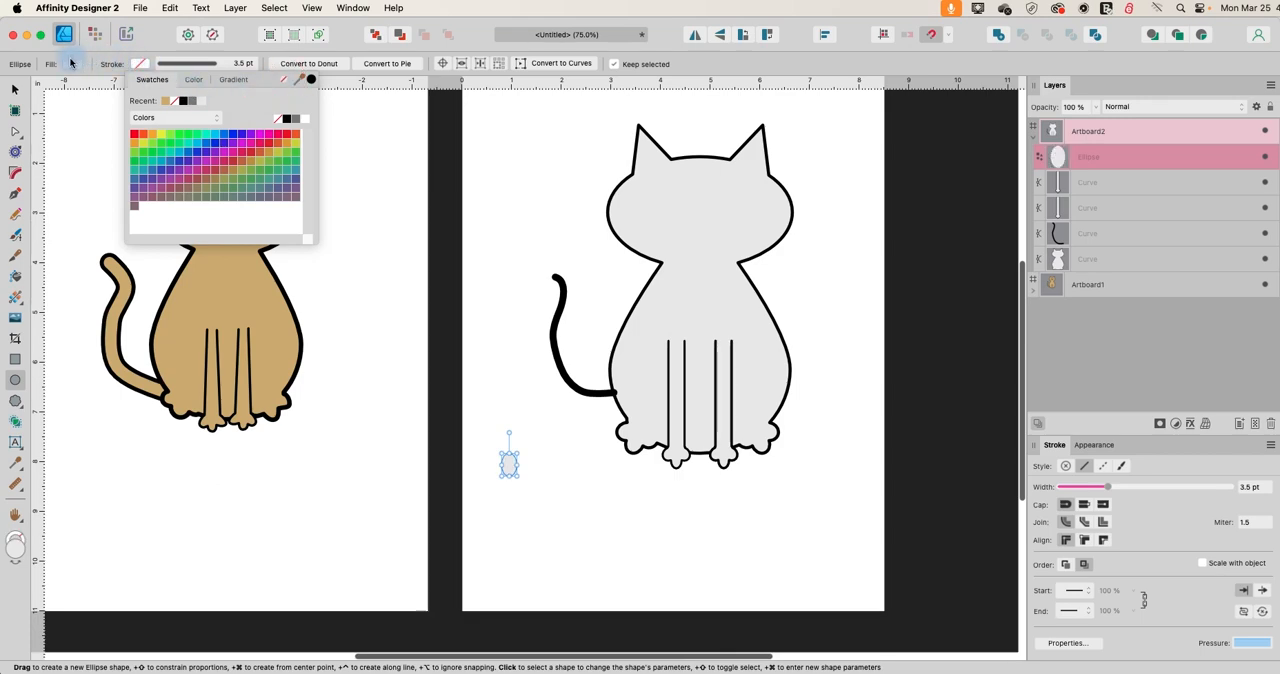
click(71, 63)
click(117, 103)
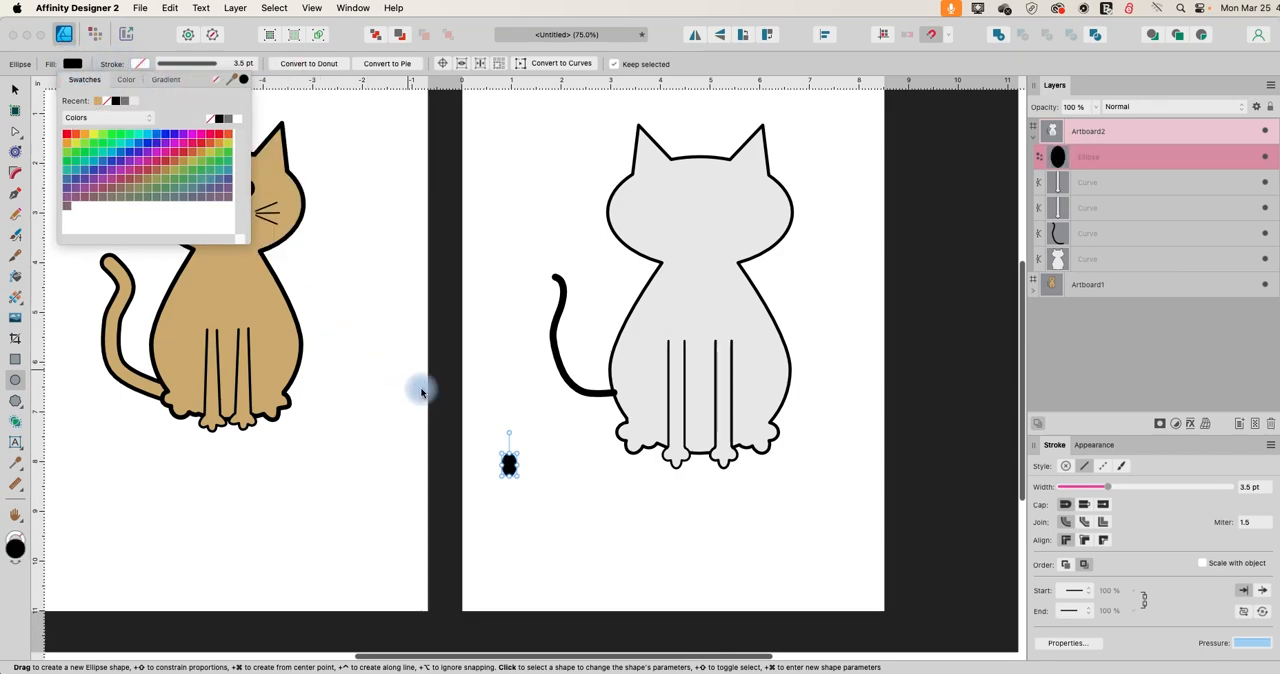
mouse_move(509, 468)
mouse_down()
mouse_move(532, 430)
mouse_move(503, 426)
mouse_up()
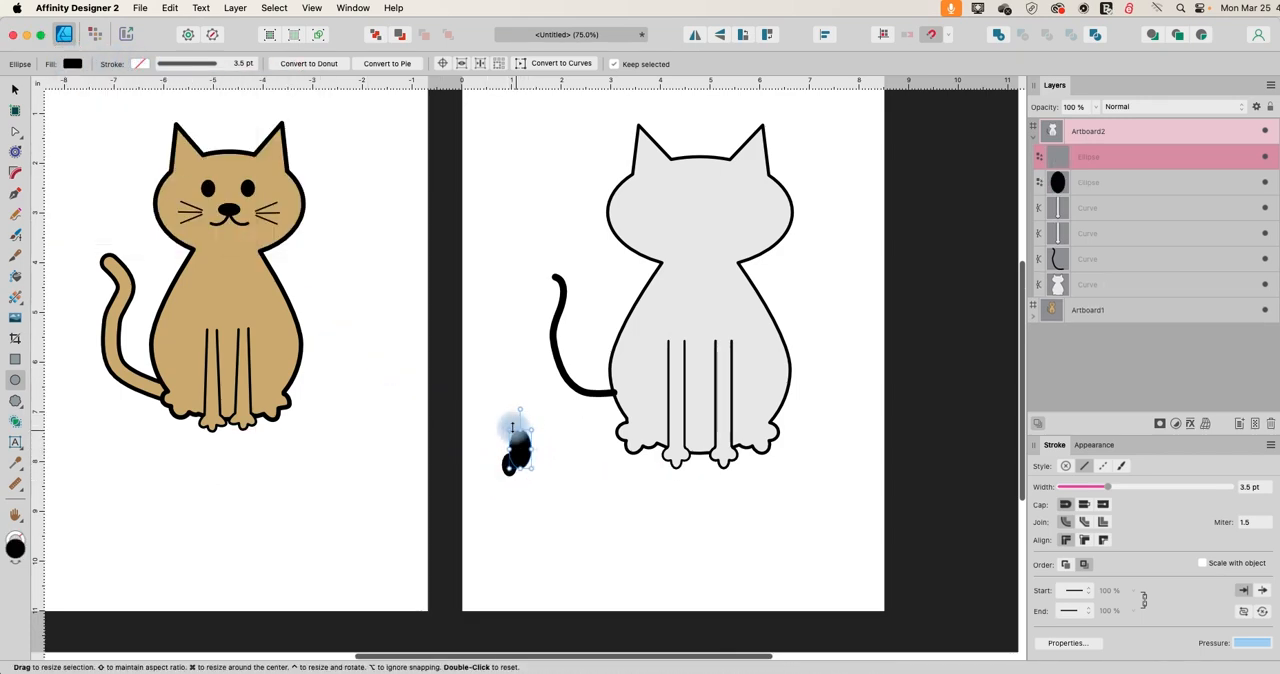
key(BackSpace)
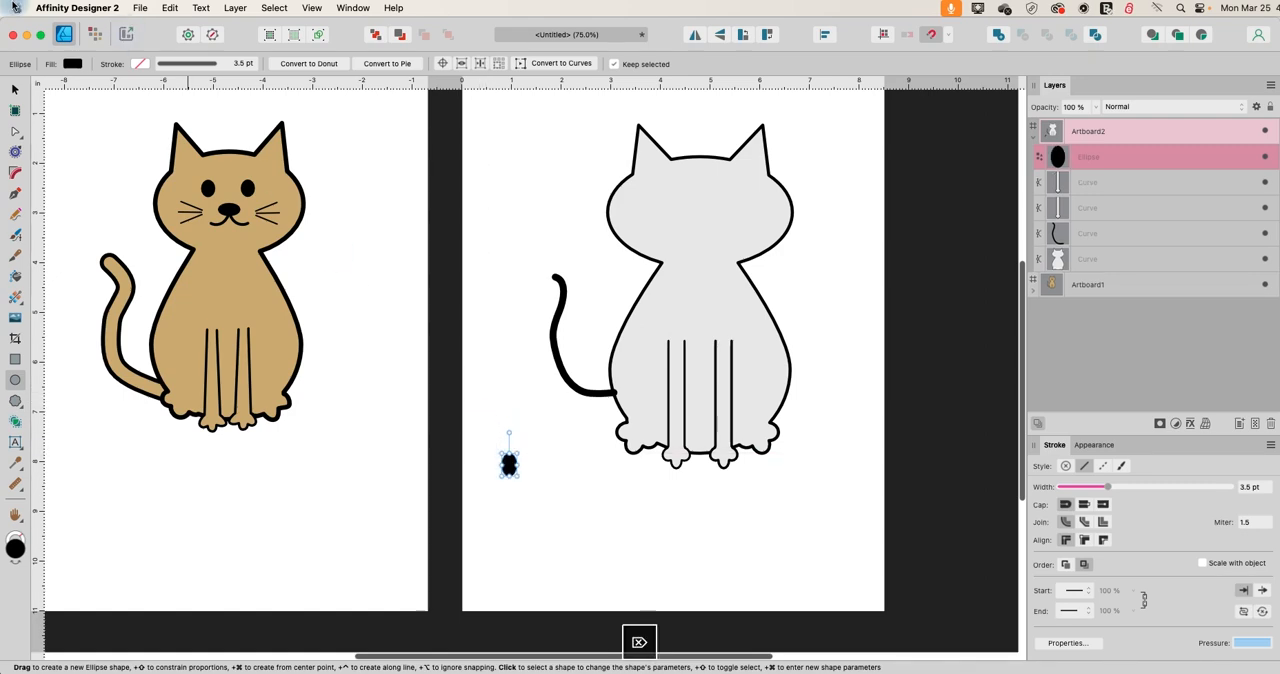
Move the black eye ellipse onto the upper face of the Artboard2 cat, left of the head's centre.
click(15, 89)
drag(509, 462, 680, 193)
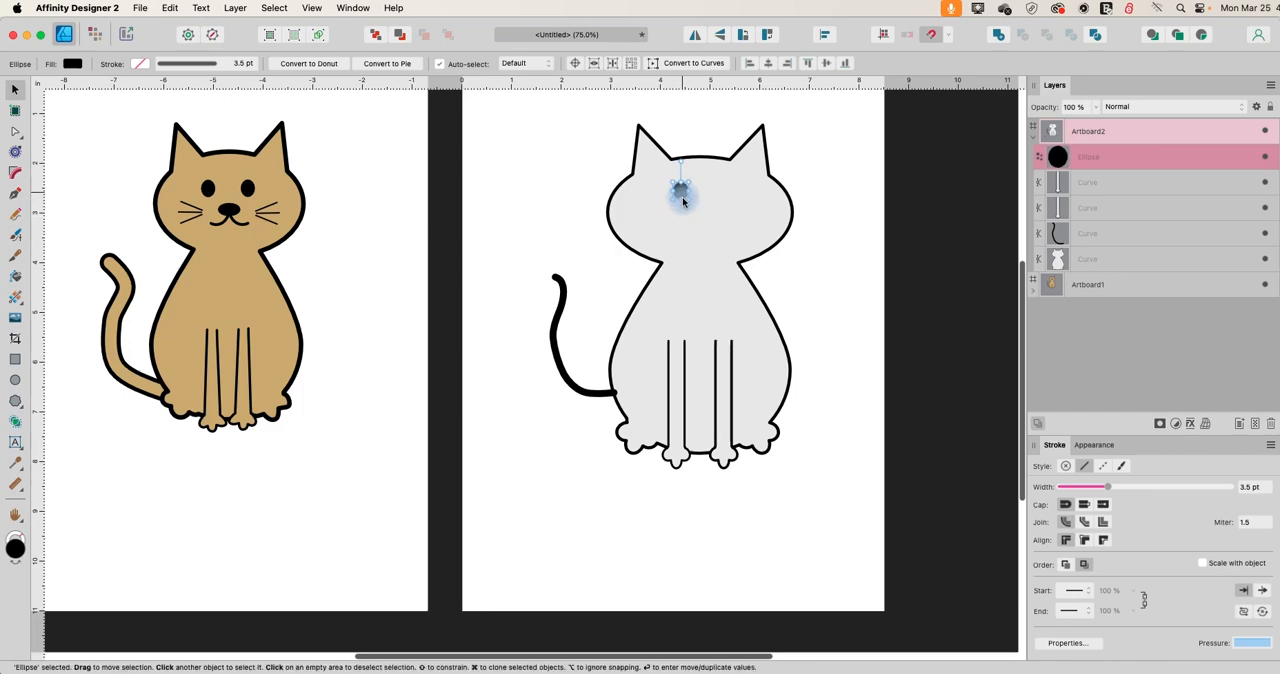
drag(683, 202, 681, 198)
Duplicate the eye and place the copy level with the original on the other side of the face.
key(super+c)
key(super+v)
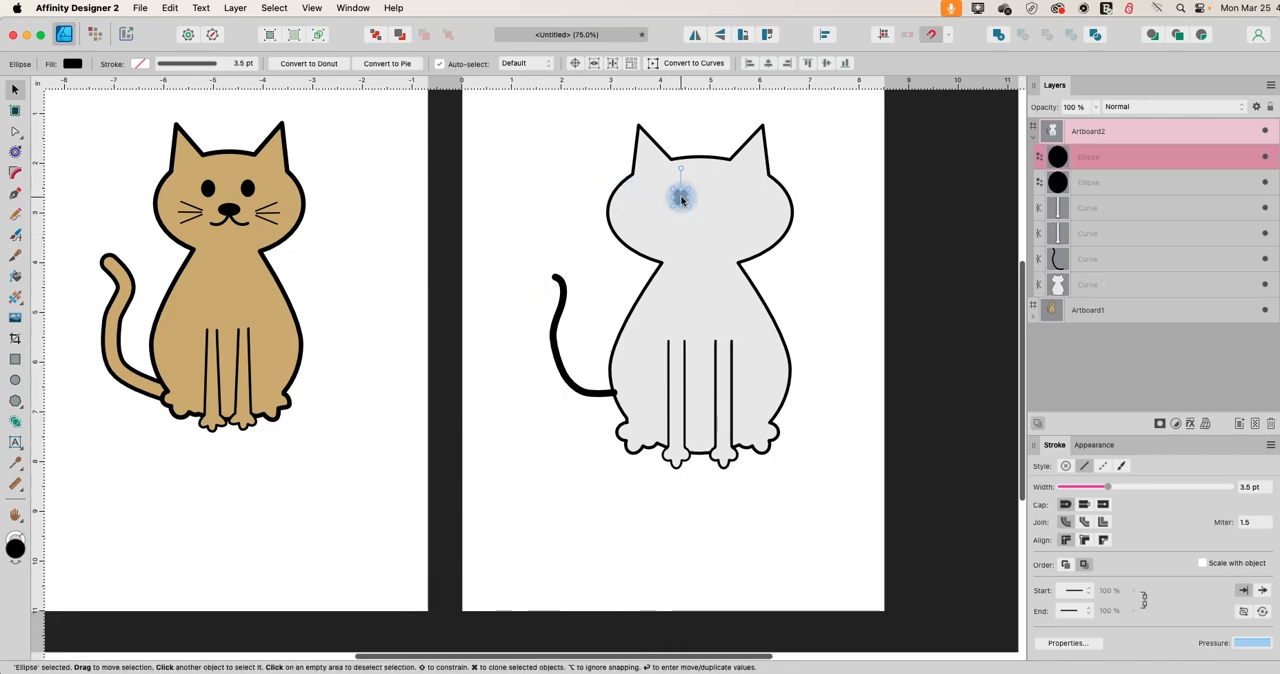
key(Return)
click(652, 357)
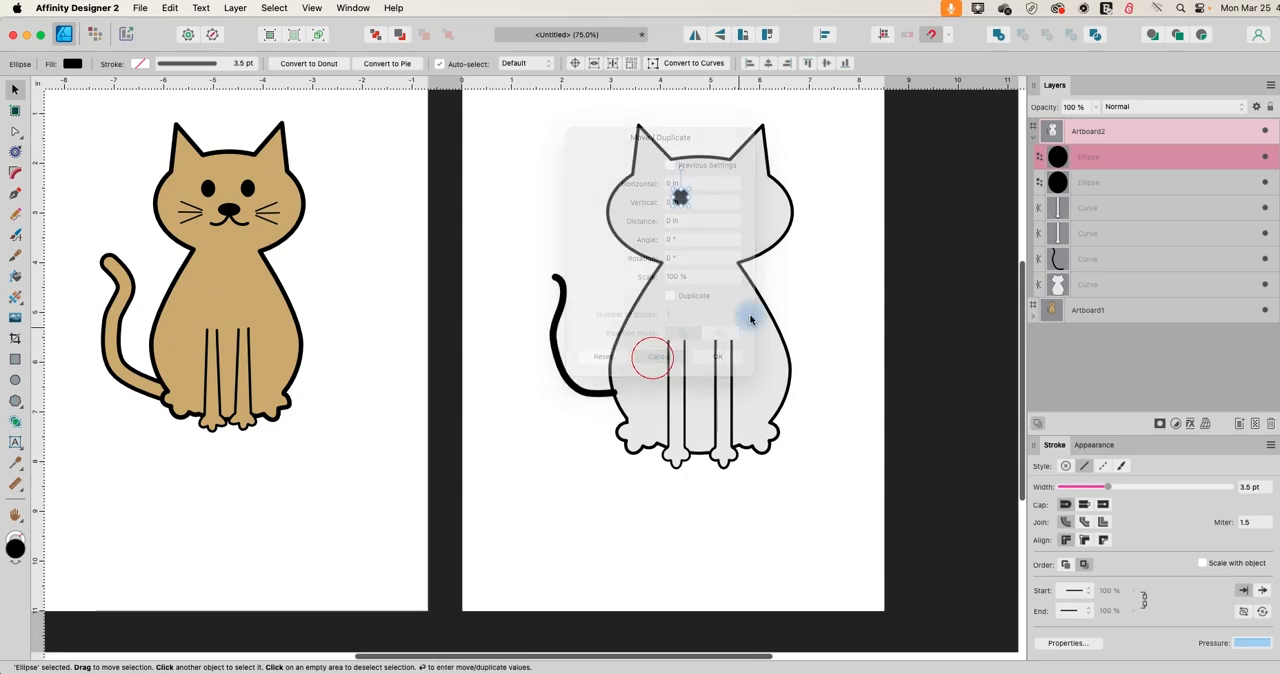
drag(681, 196, 722, 200)
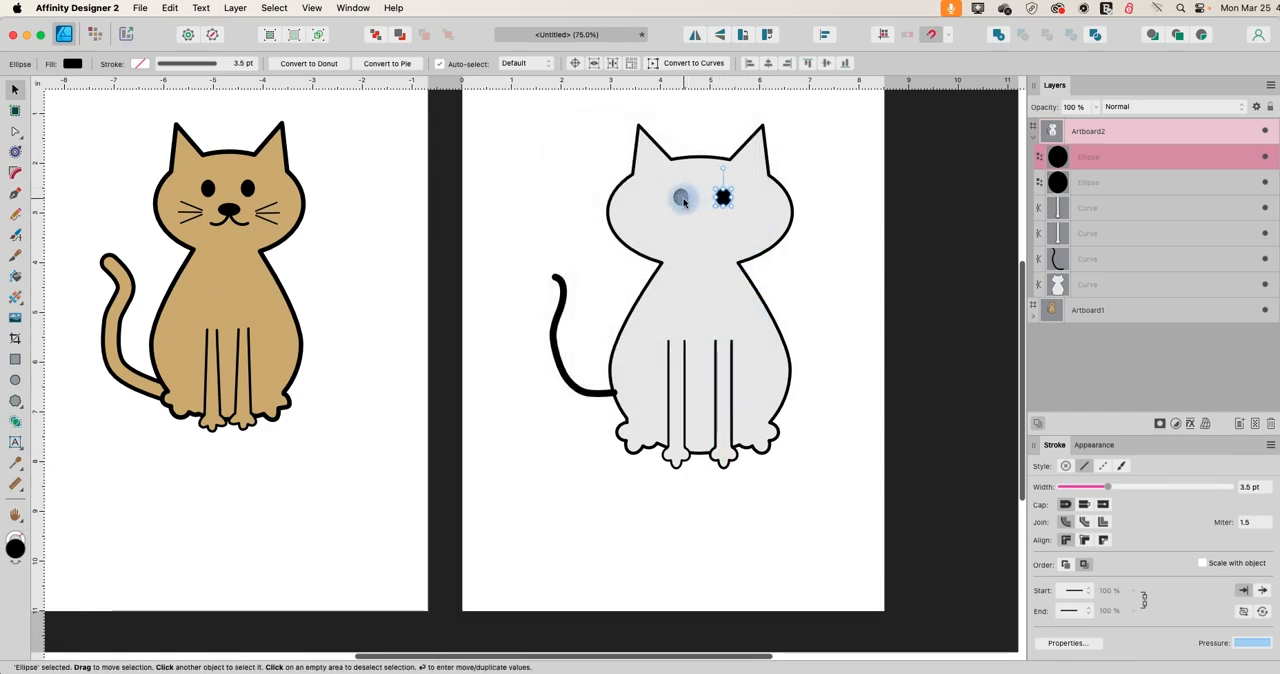
Nudge the cat's left eye slightly outward, away from the right eye, and deselect it.
click(680, 196)
key(Left)
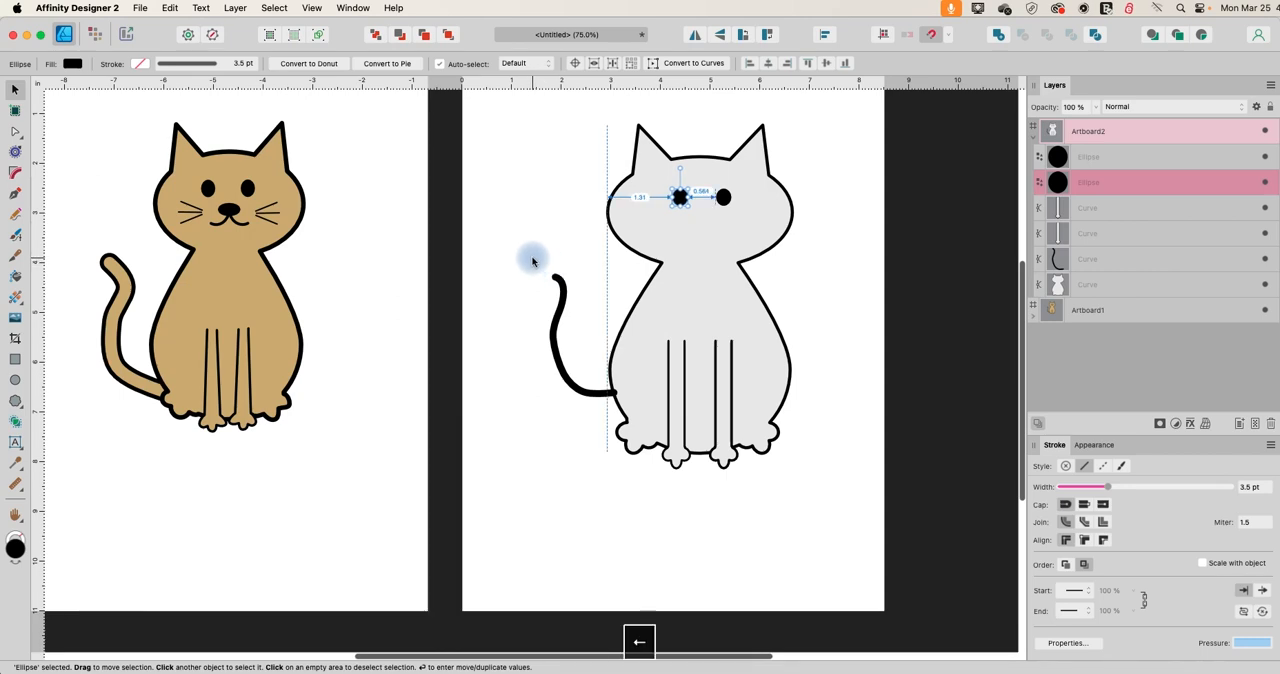
click(548, 224)
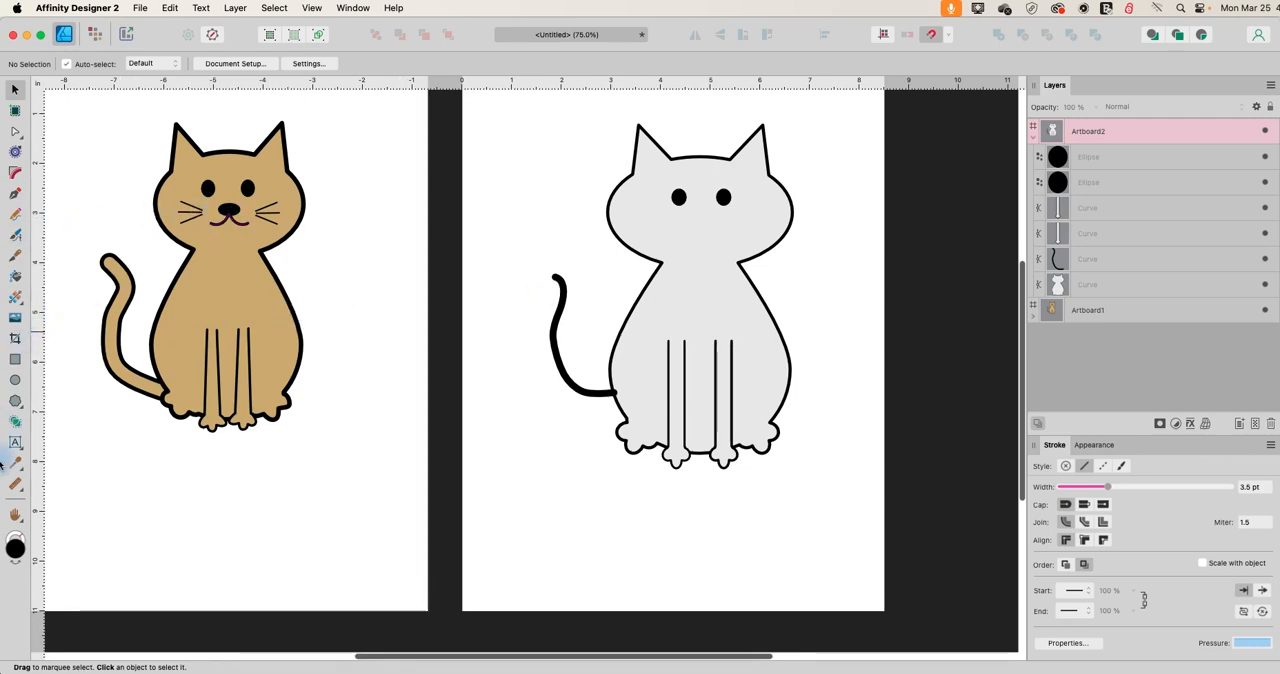
Draw a wide heart on the empty area below the tail, flip it vertically and convert it to curves.
click(17, 405)
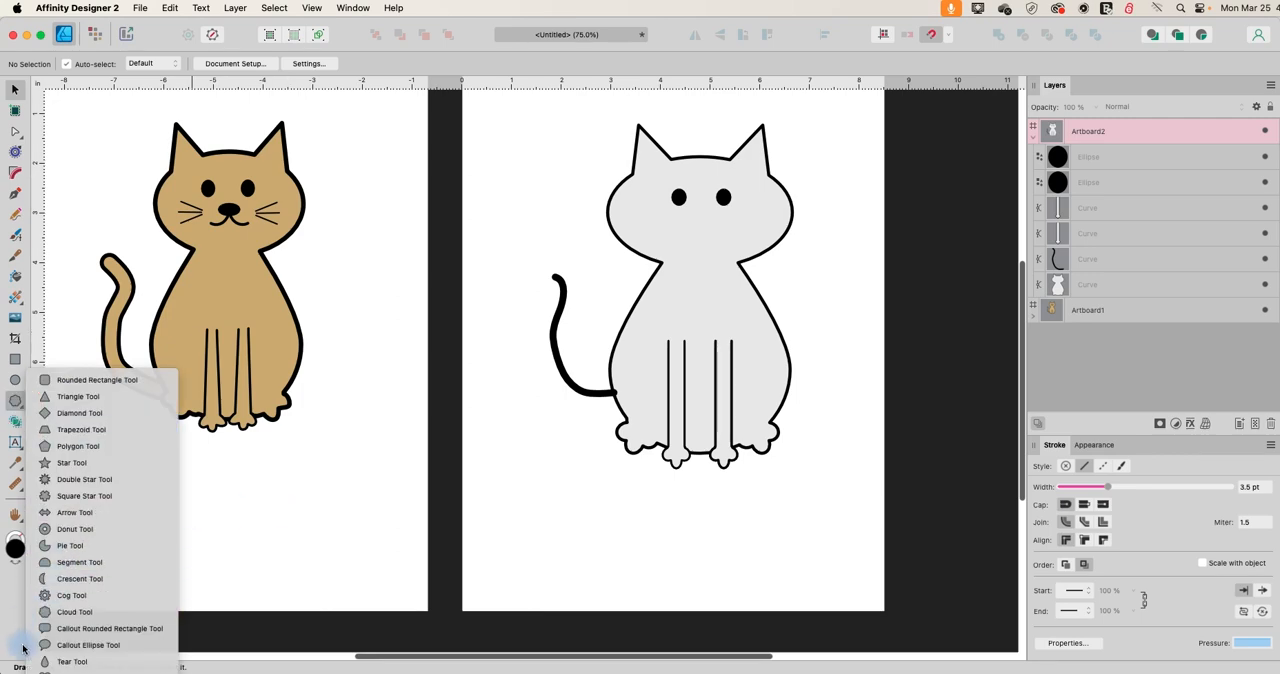
click(60, 671)
drag(503, 464, 565, 504)
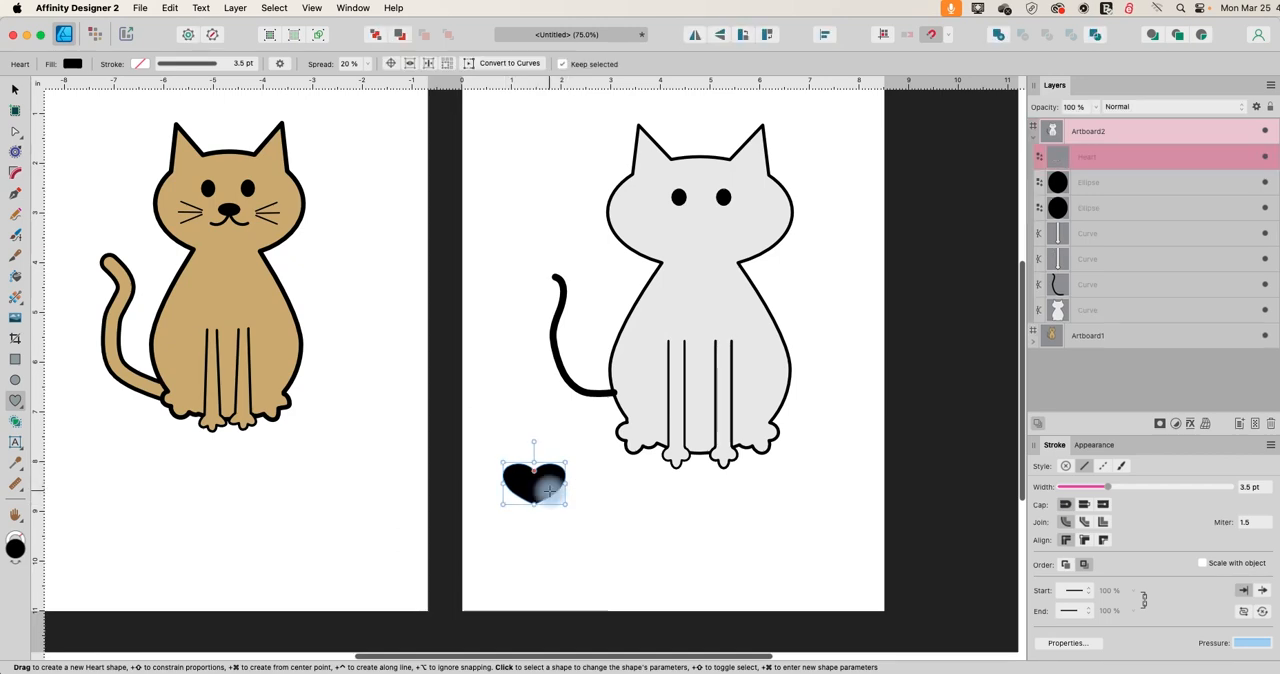
click(720, 37)
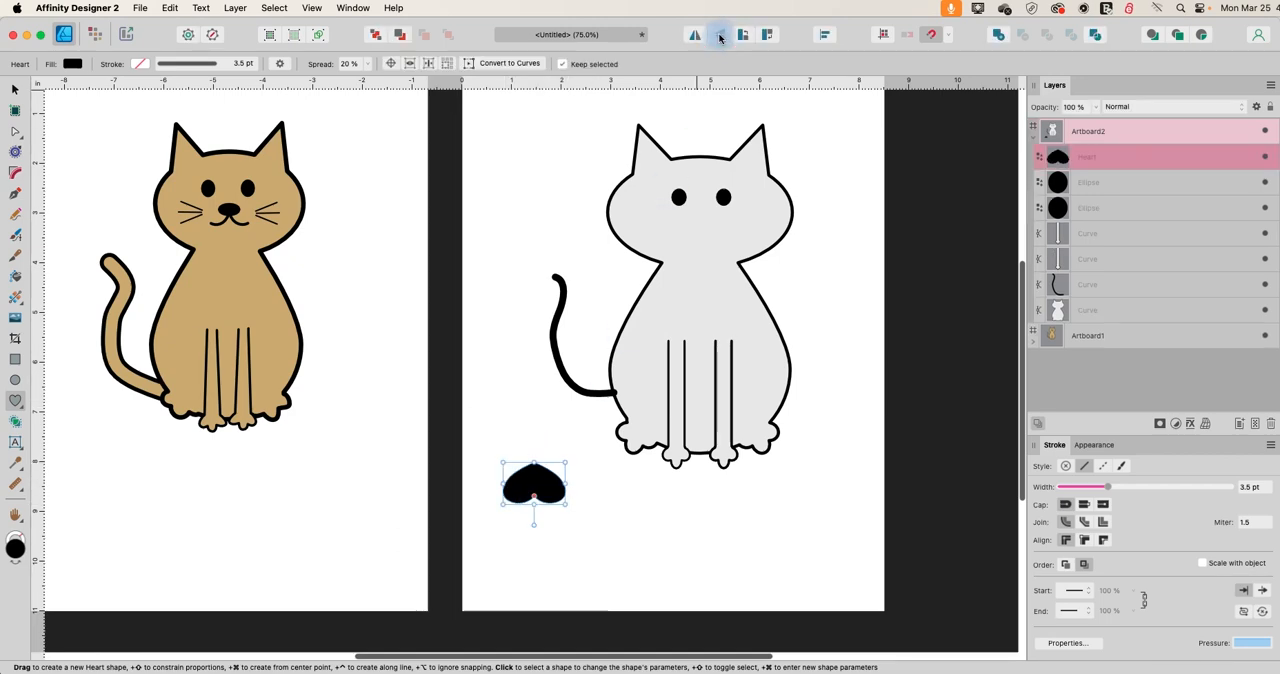
click(497, 64)
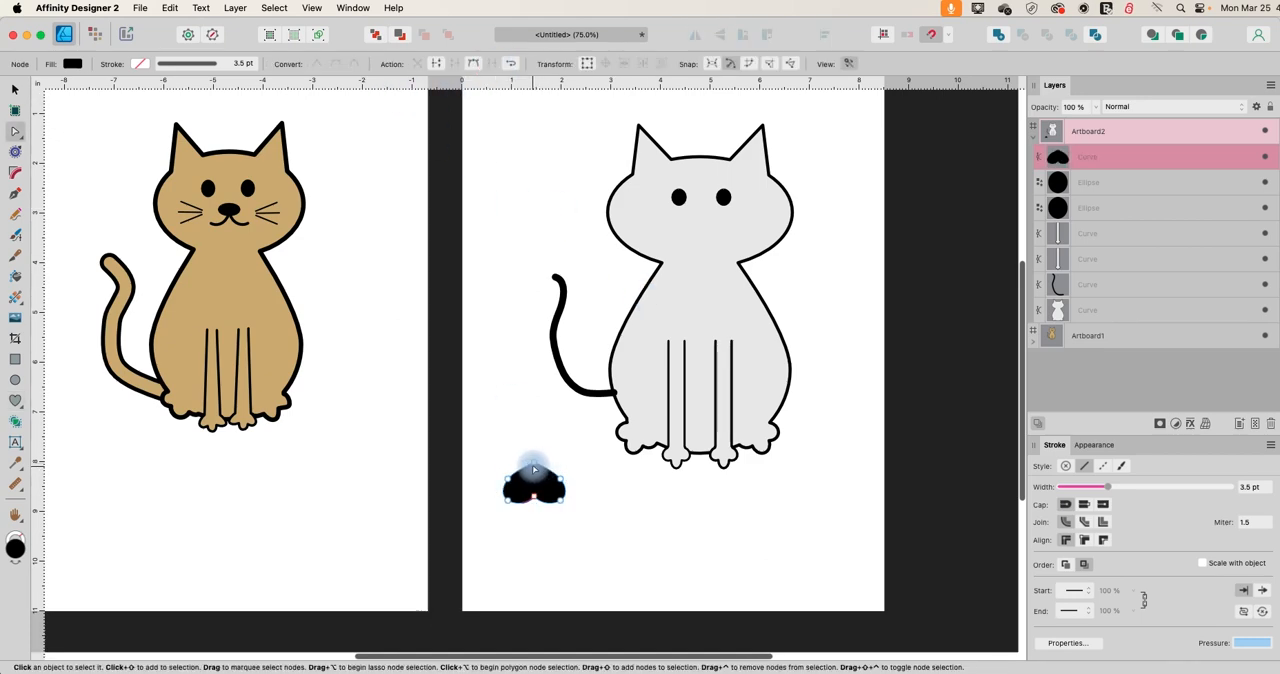
Give the inverted heart curve a black stroke and remove its fill.
click(139, 64)
click(181, 103)
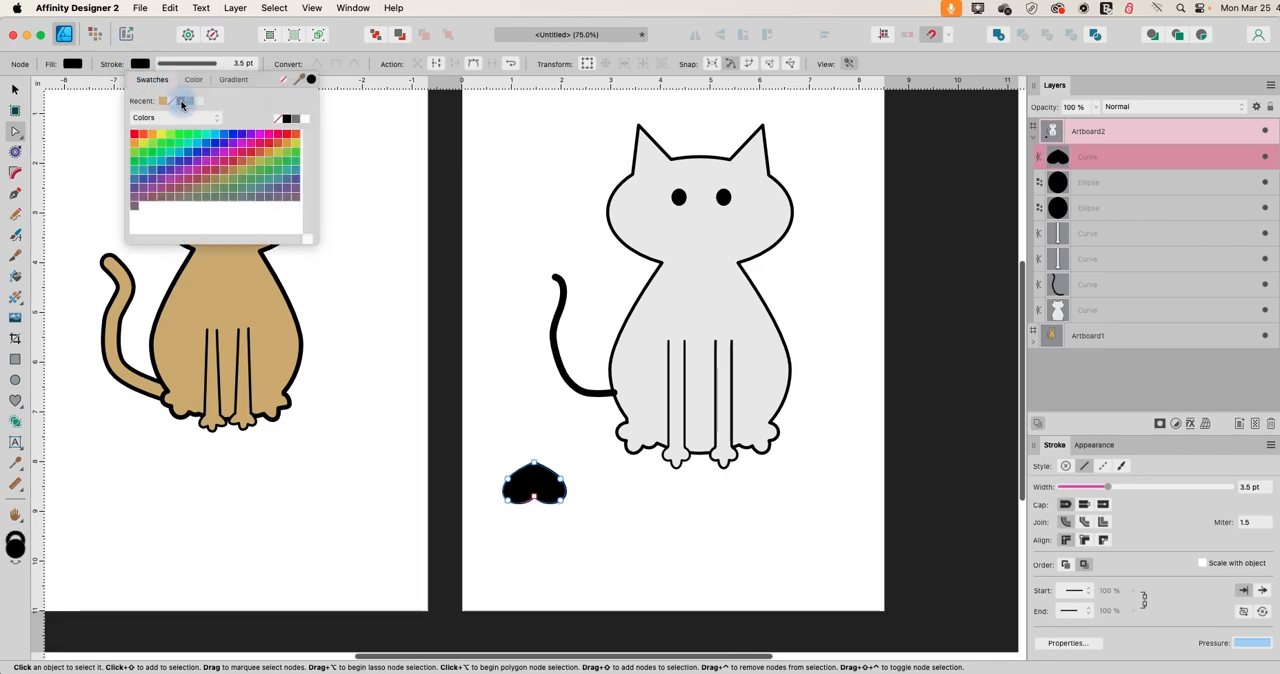
click(72, 64)
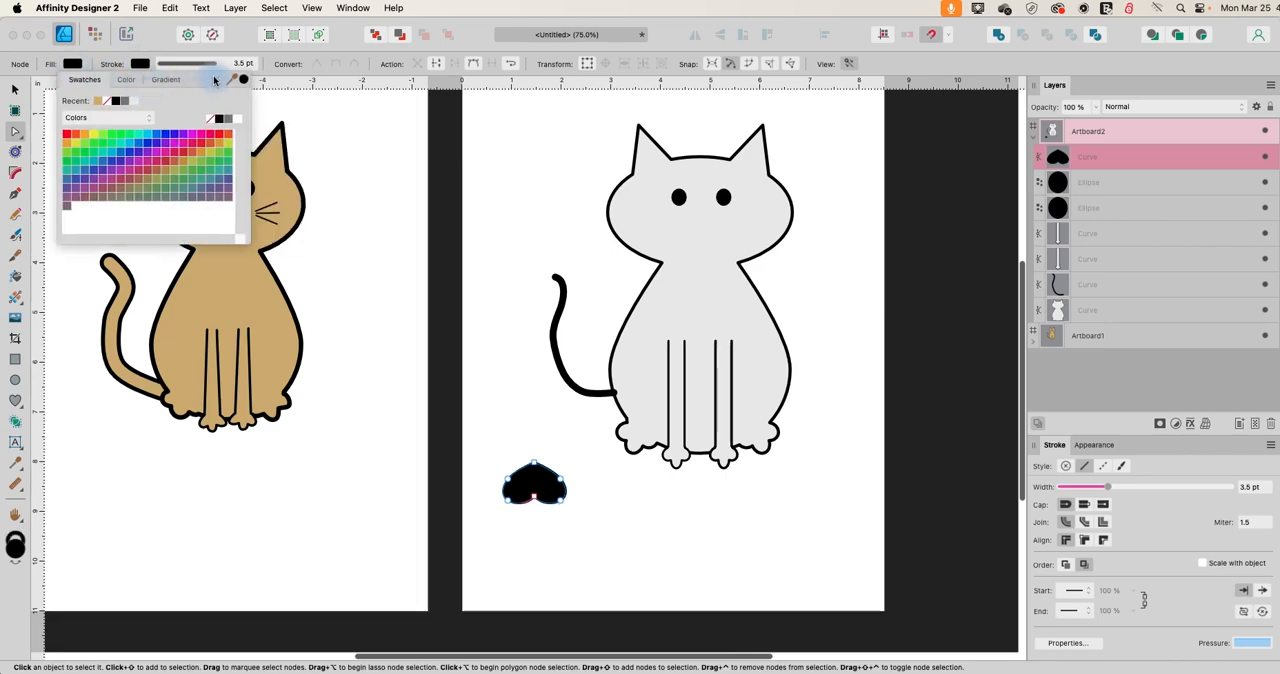
click(214, 79)
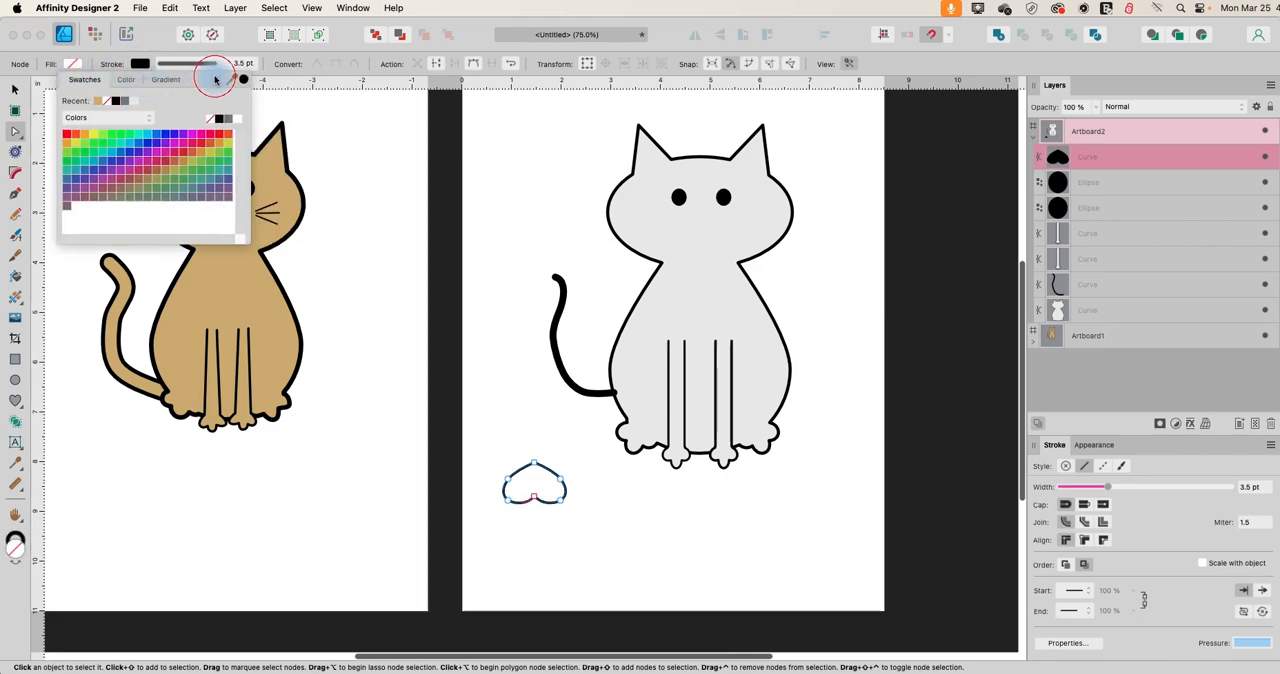
Break the heart curve at its top node and delete the upper nodes, leaving only the wavy bottom line as the mouth.
click(534, 466)
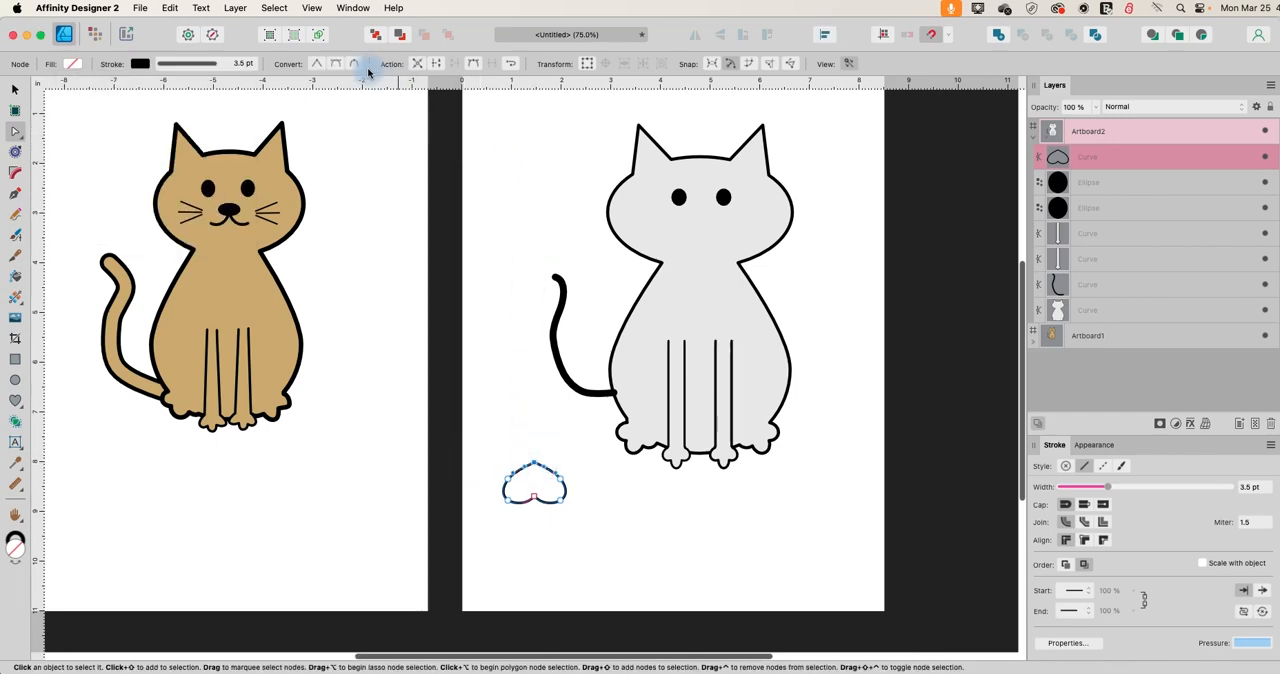
click(440, 64)
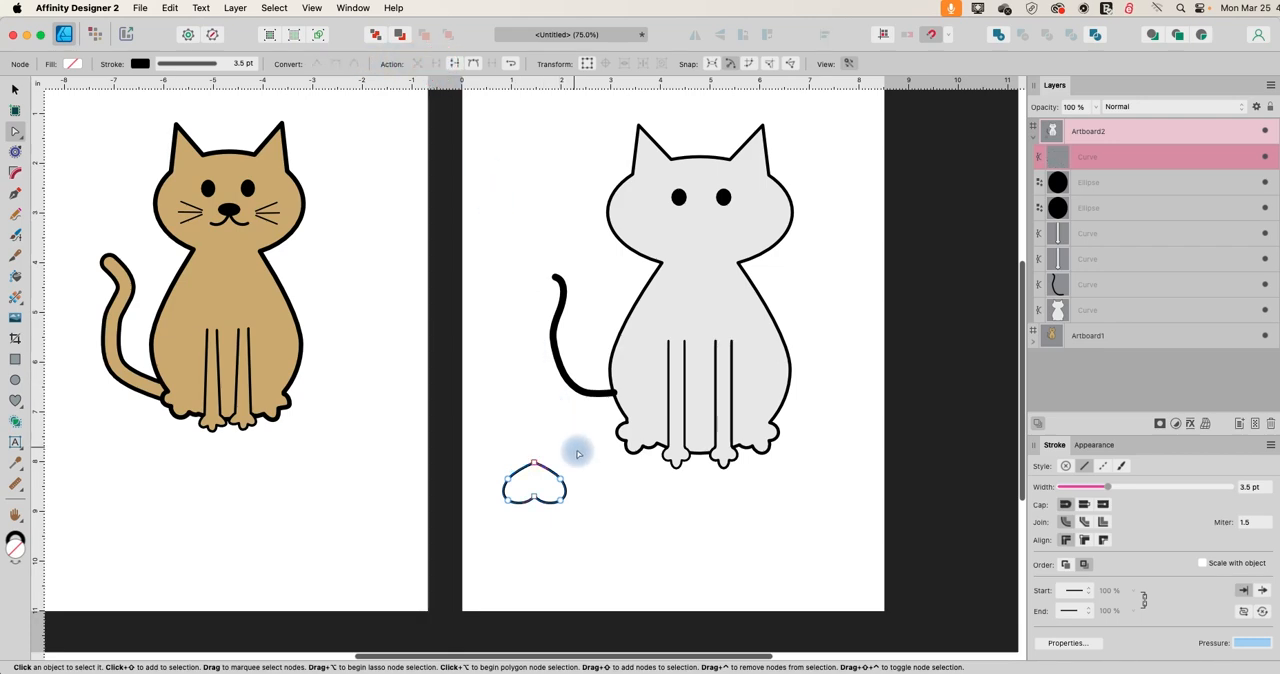
click(535, 464)
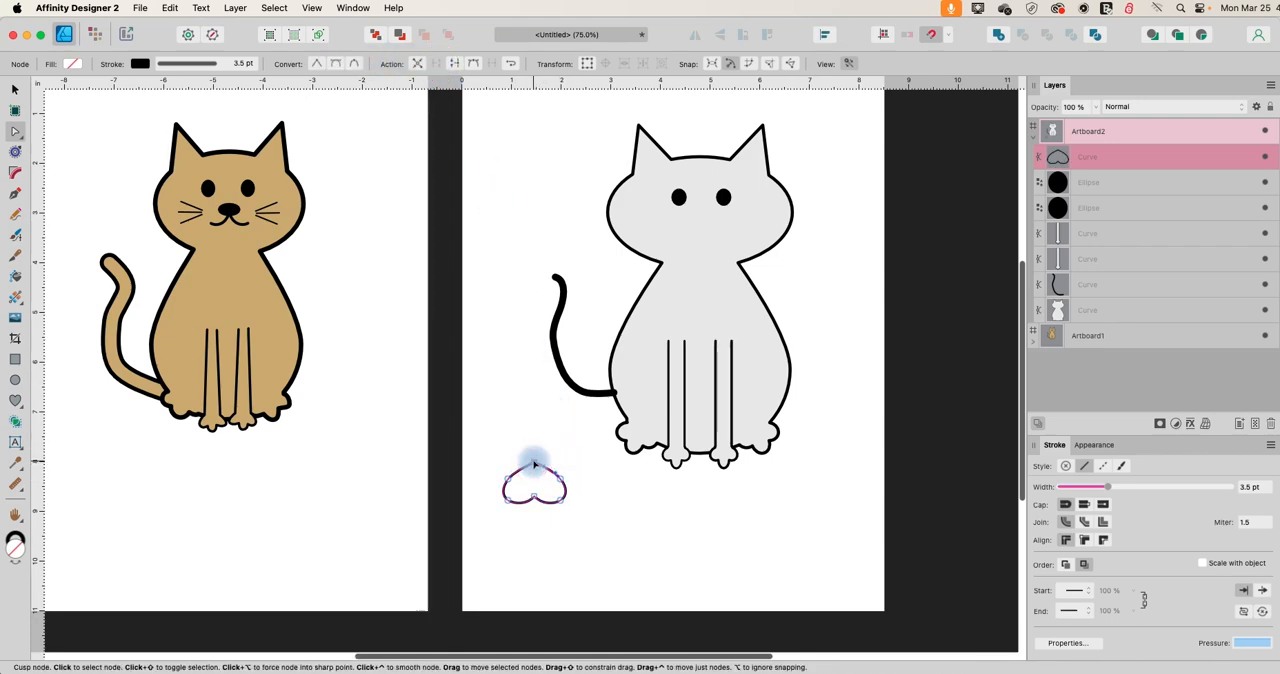
key(BackSpace)
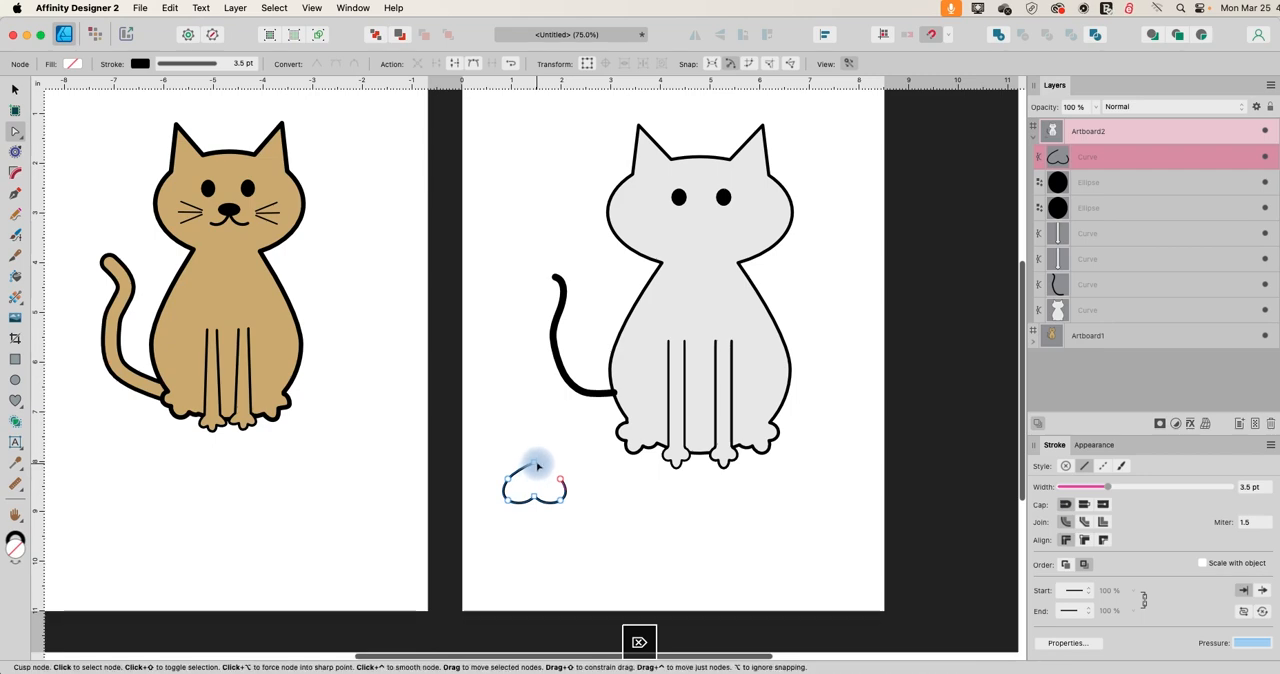
drag(507, 479, 505, 498)
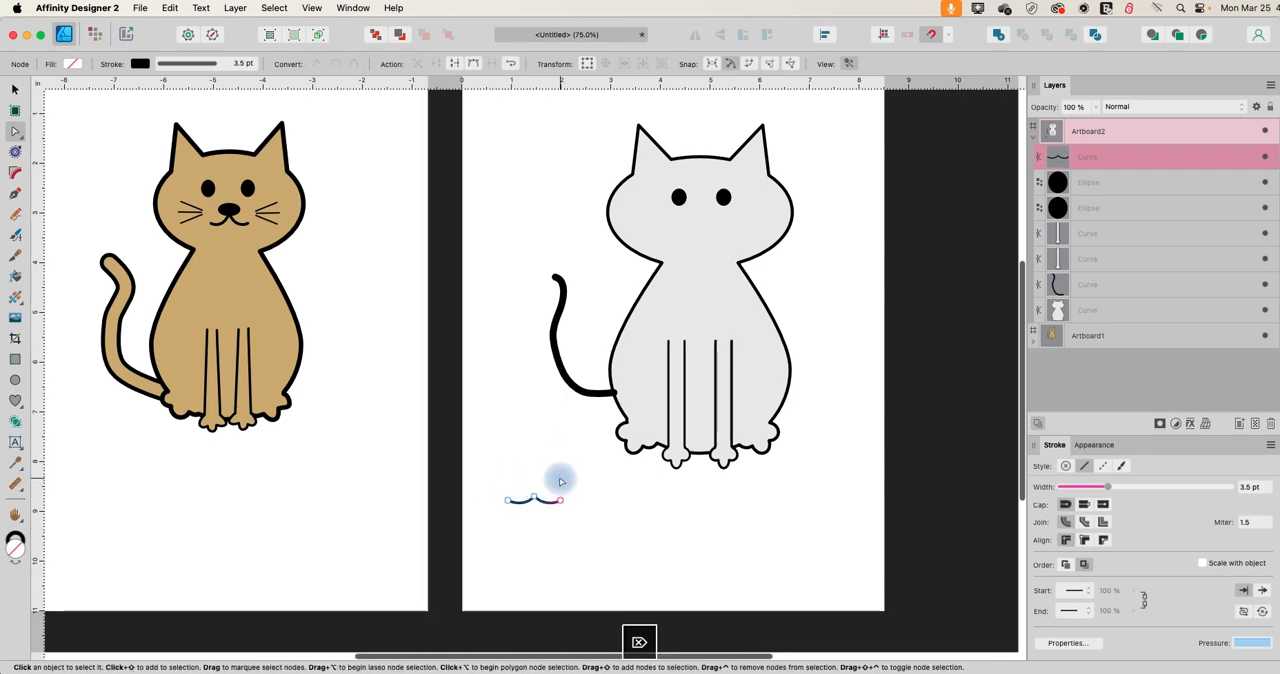
Move the mouth curve onto the cat's face, centred below the two eyes.
click(16, 89)
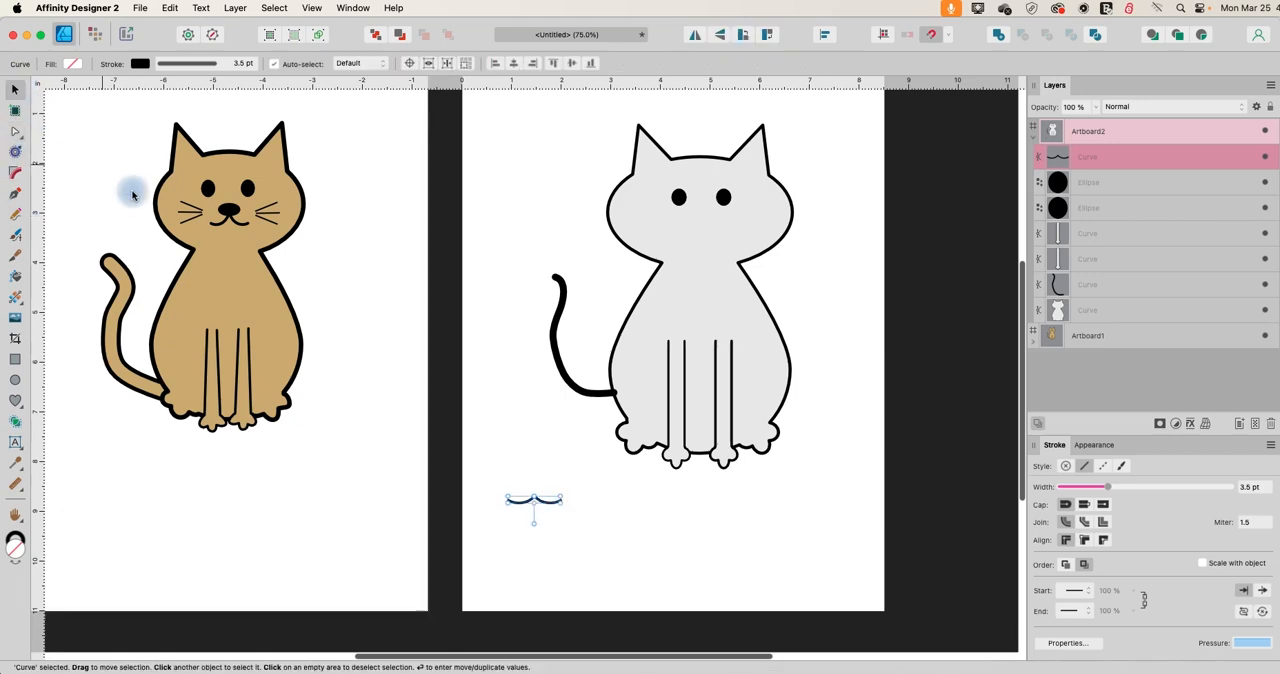
click(481, 462)
drag(537, 498, 724, 234)
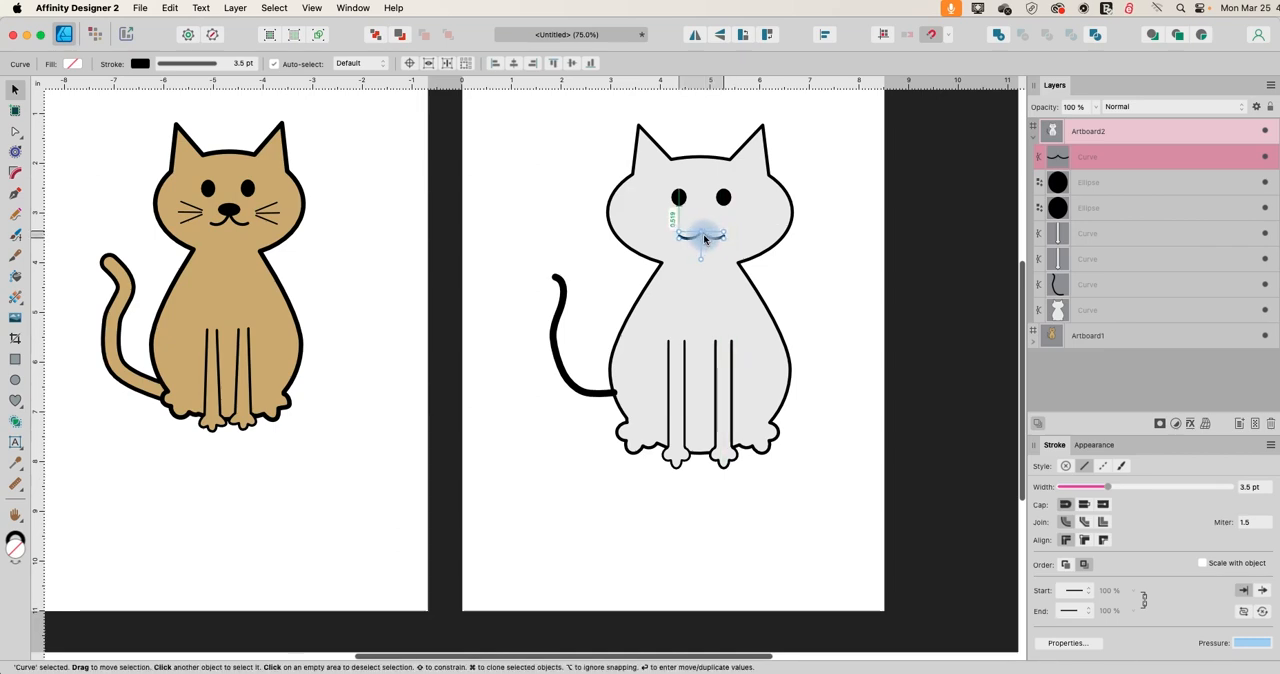
Draw a small, wide ellipse for the nose on the empty area below the tail and fill it with black.
click(15, 379)
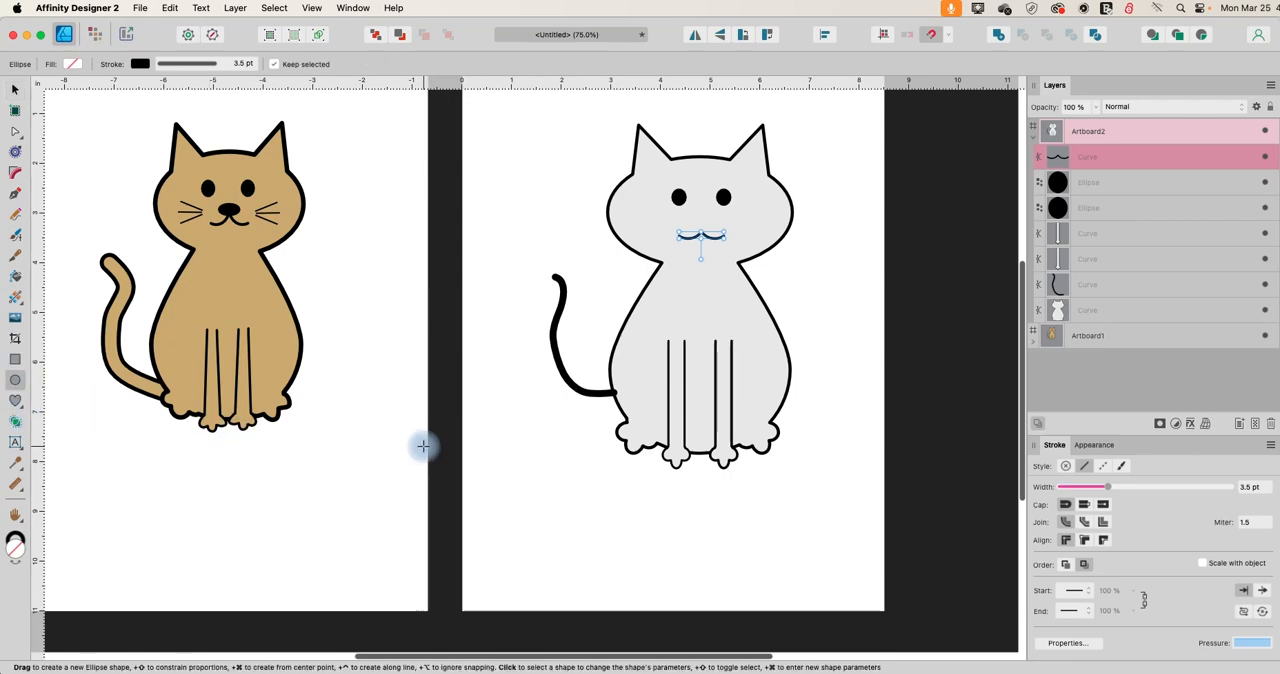
drag(508, 414, 530, 428)
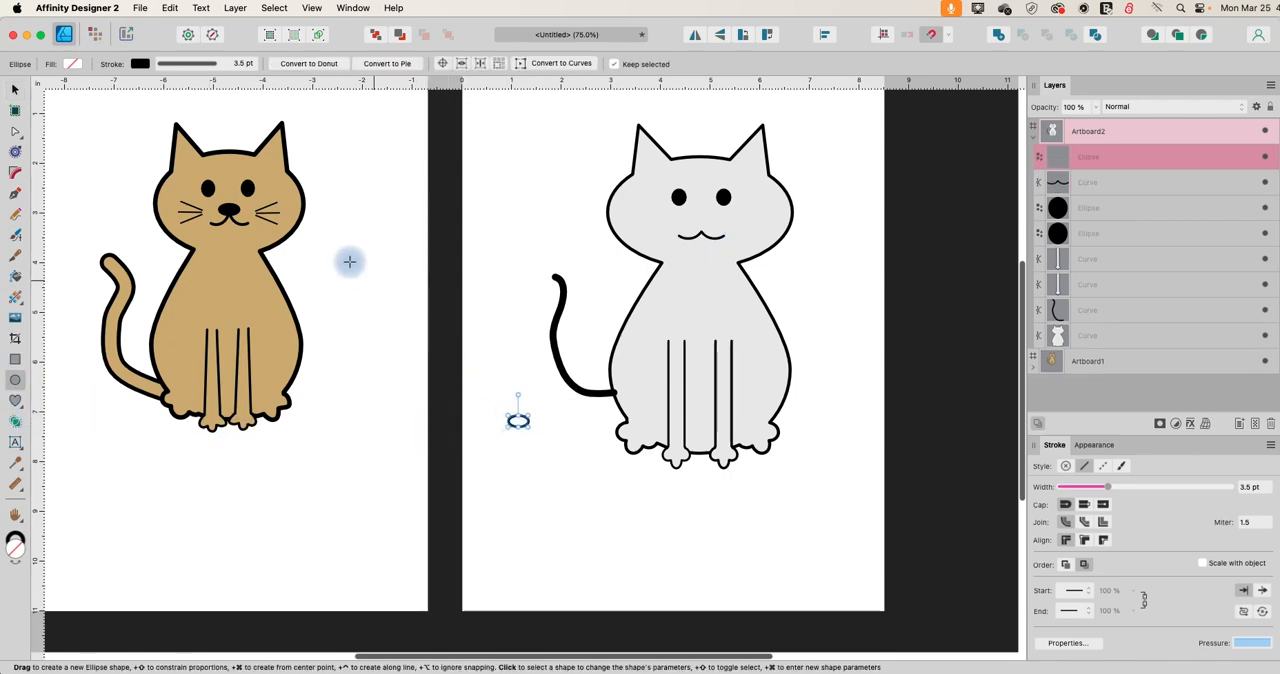
click(72, 63)
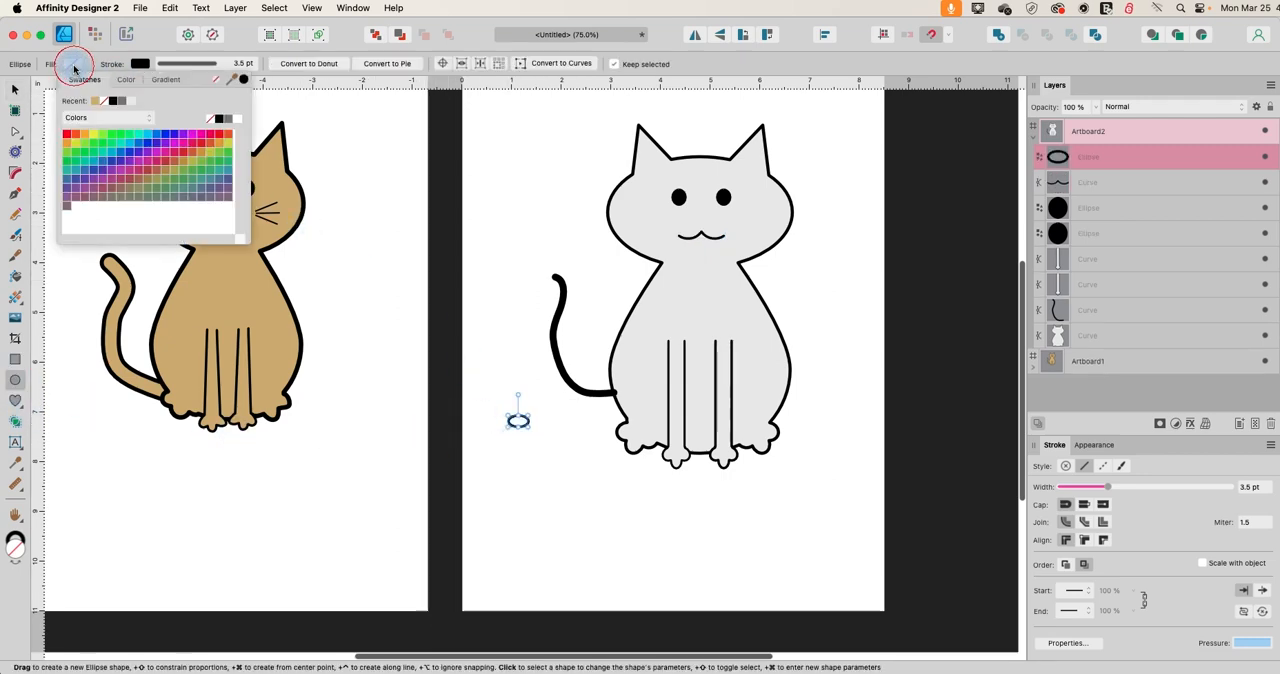
click(112, 100)
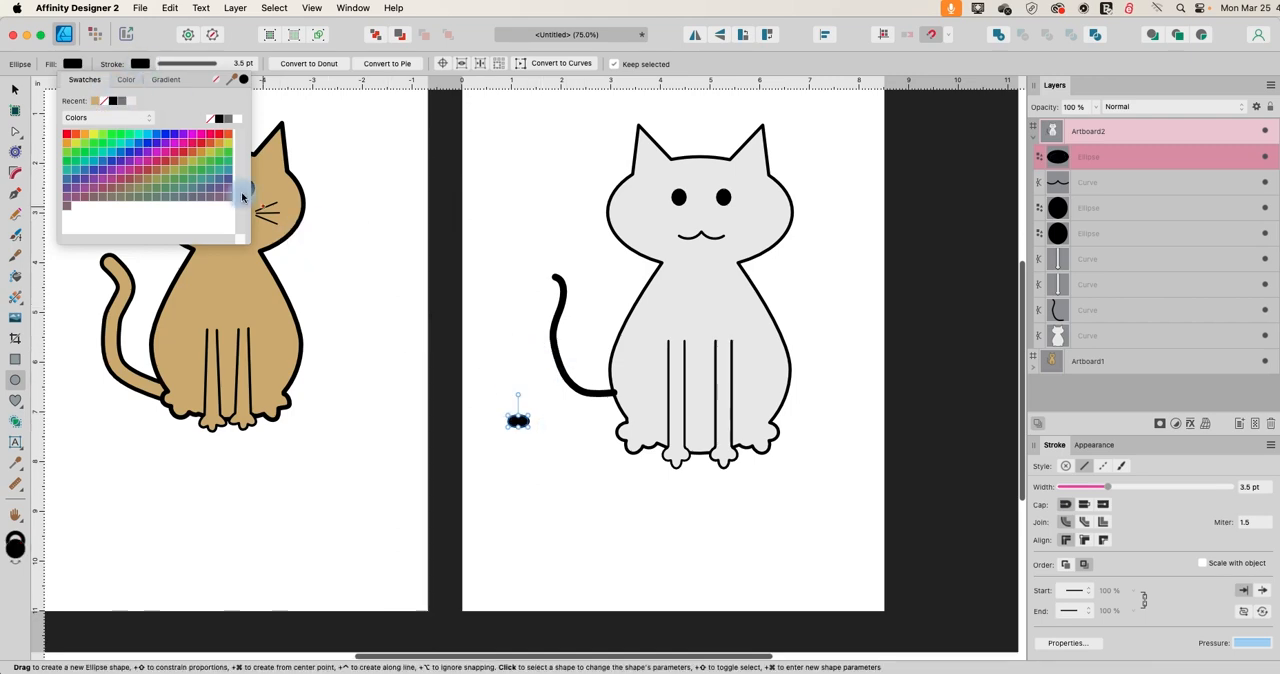
Place the nose ellipse on the middle peak of the mouth, centred between the eyes, and deselect it.
click(15, 89)
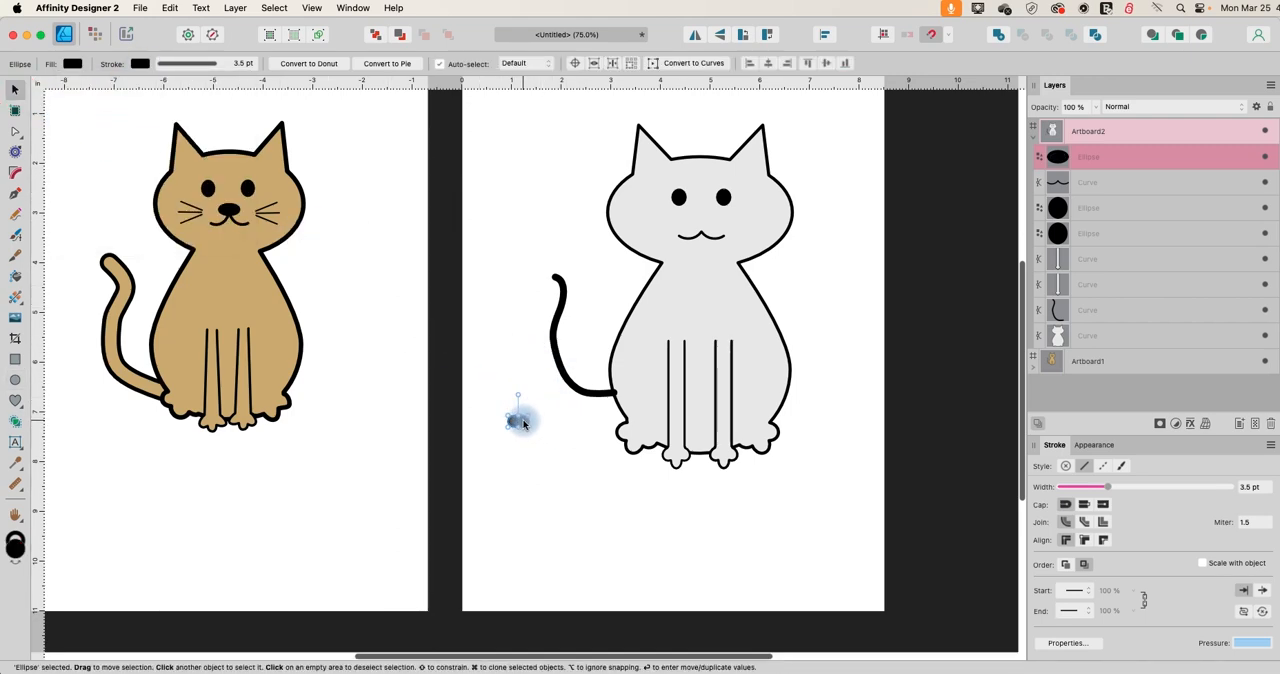
drag(523, 424, 707, 233)
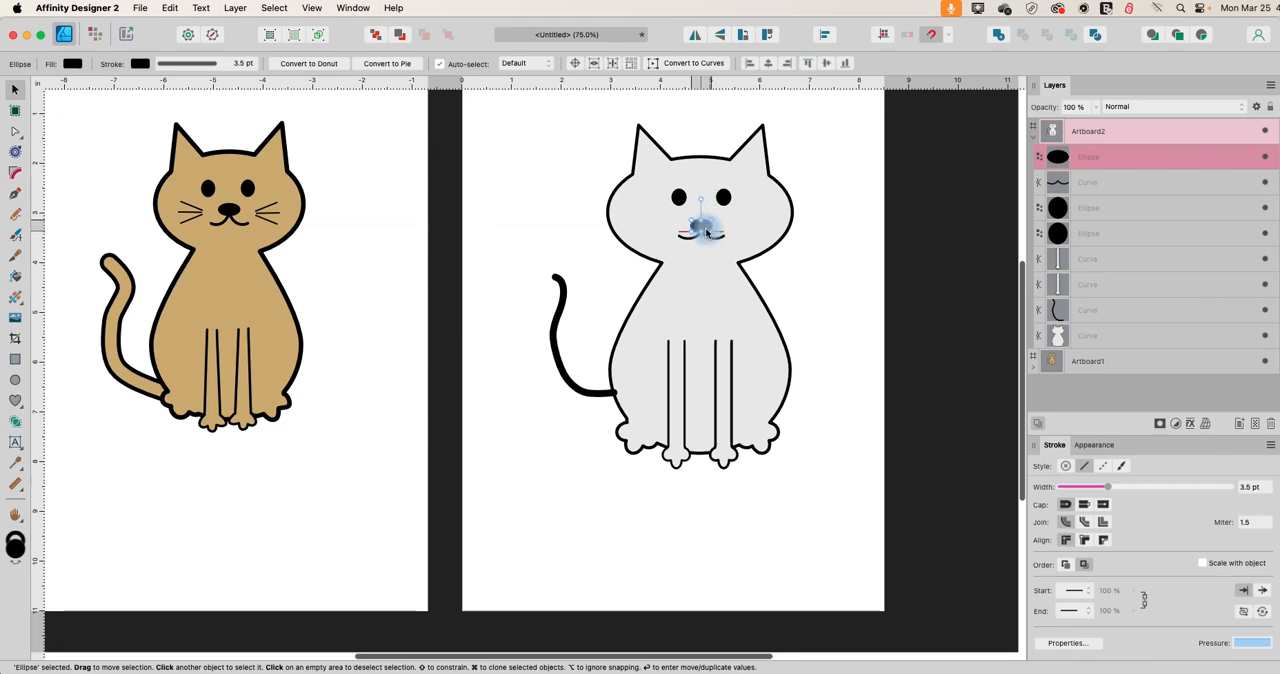
click(503, 365)
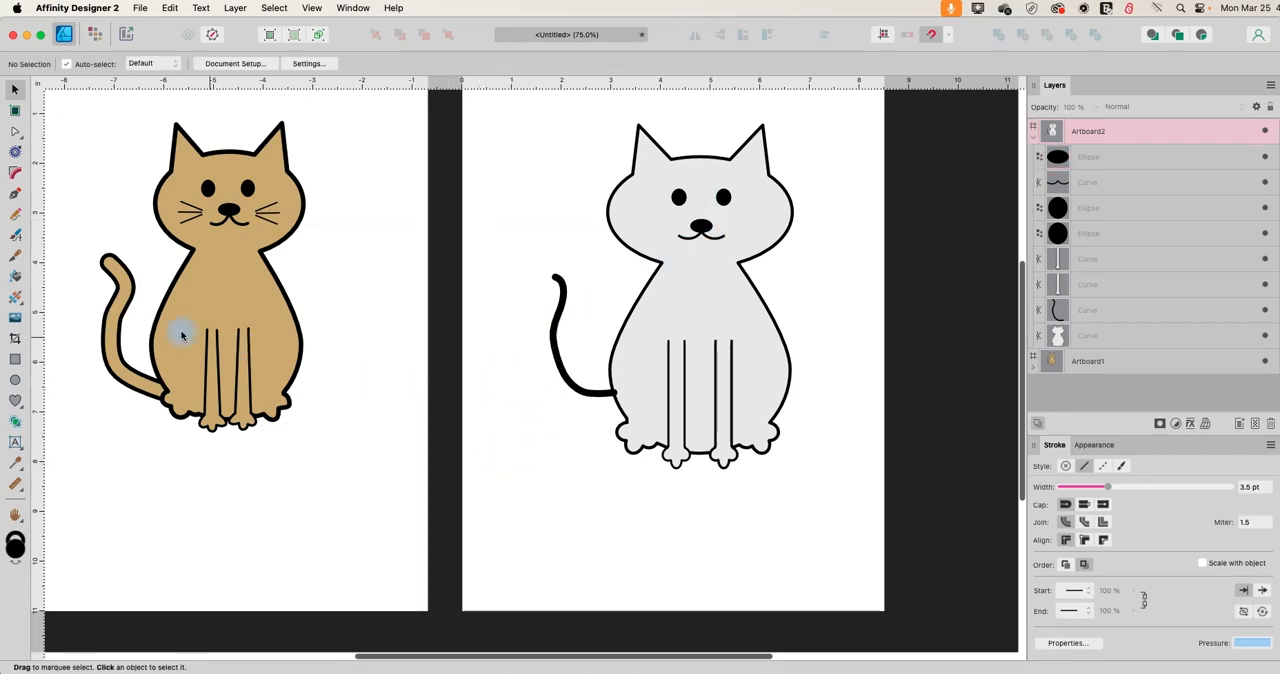
Draw a short straight whisker with the Pen tool on the cat's left cheek, sloping down toward the nose.
click(15, 195)
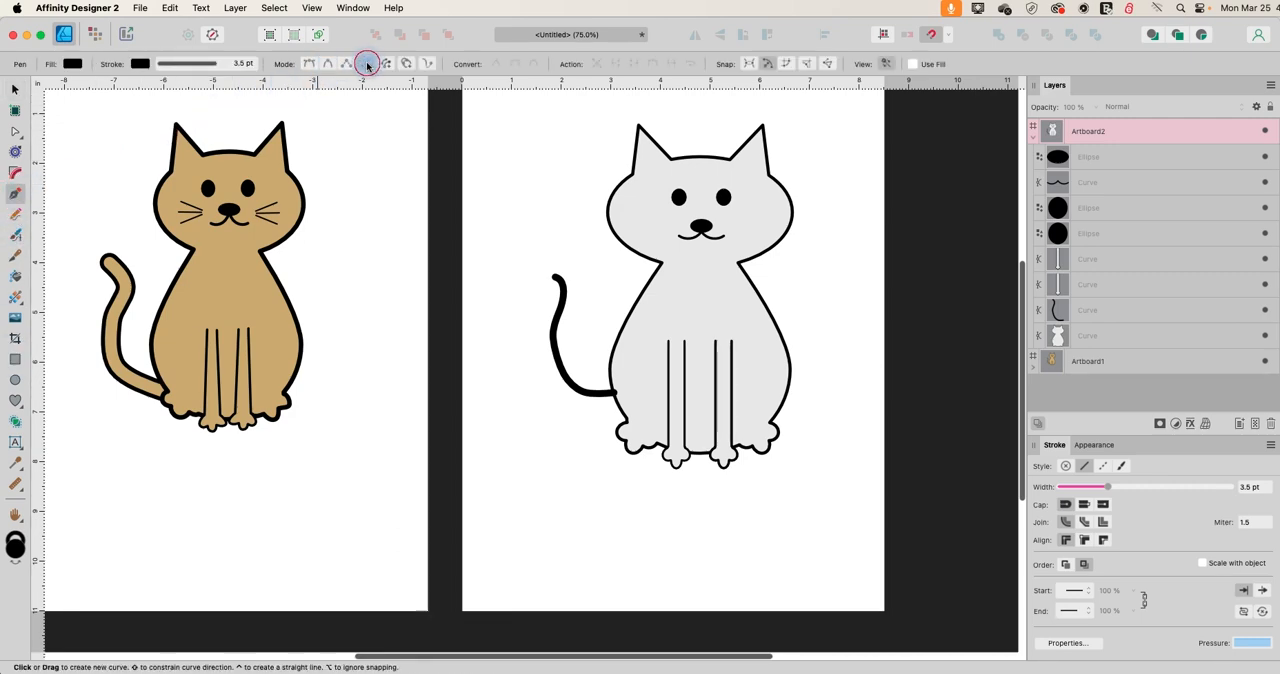
click(636, 207)
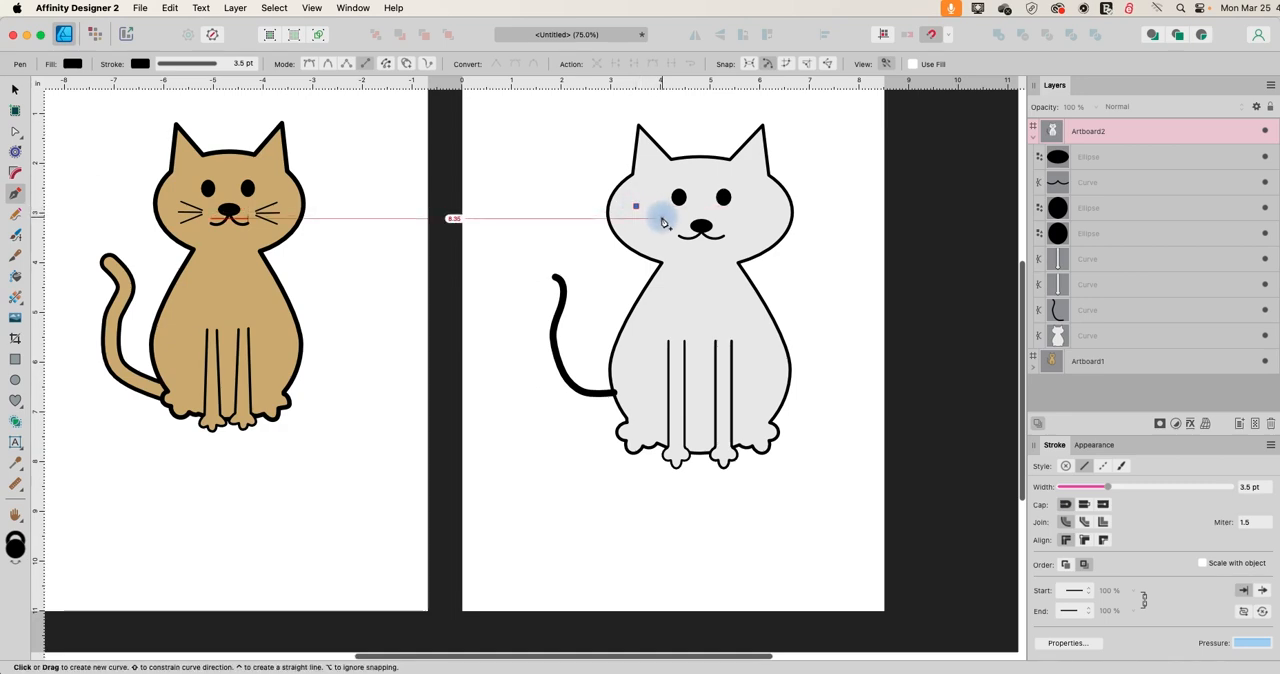
click(662, 218)
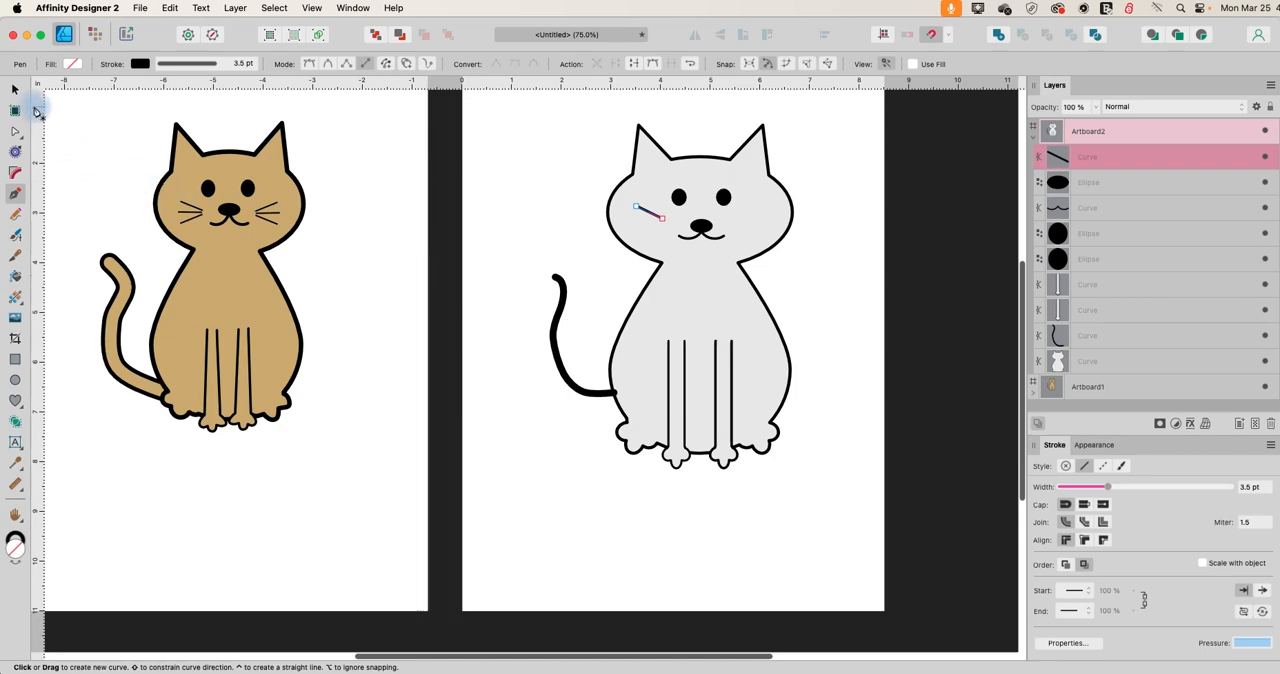
click(14, 91)
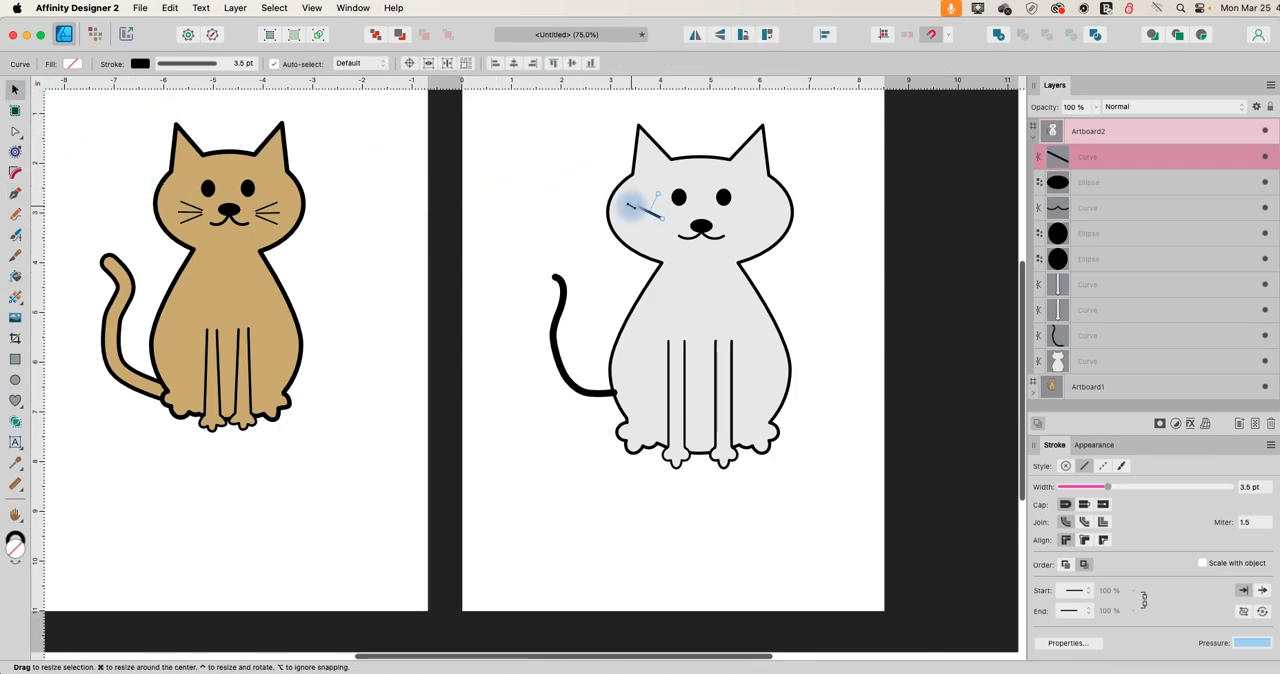
Duplicate the left-cheek whisker, flip the copy vertically and place it below the original, mirroring its slope.
key(super+c)
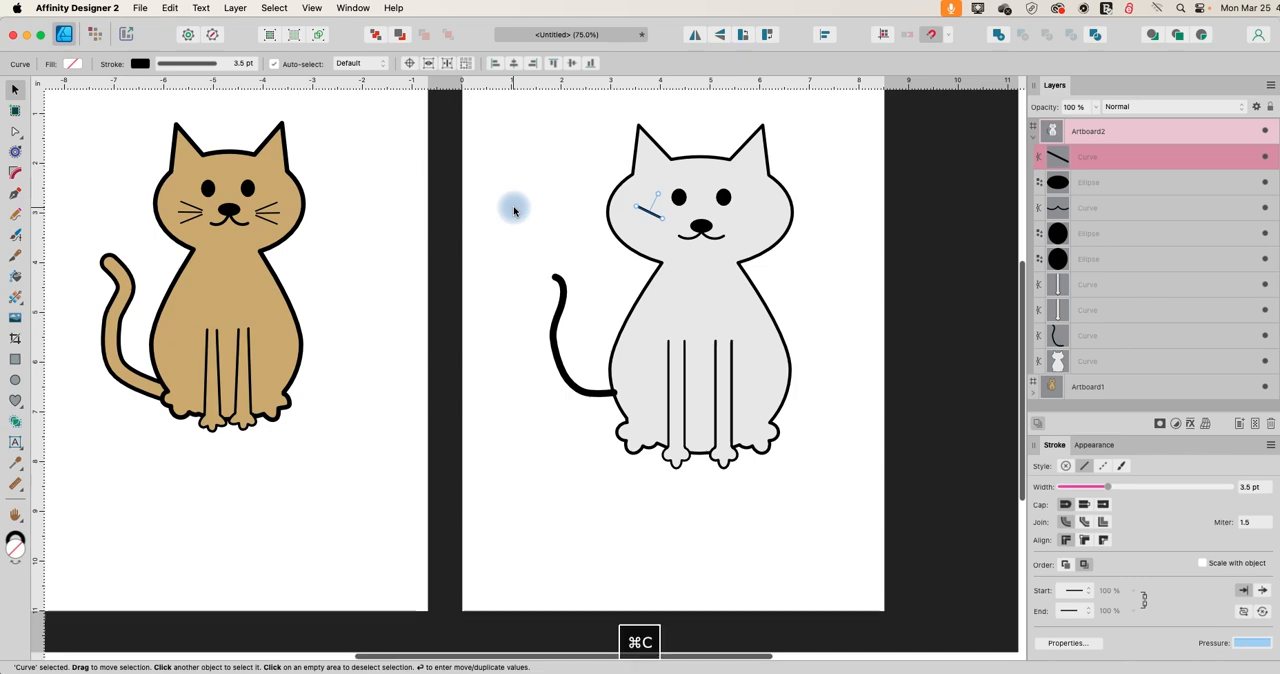
key(super+v)
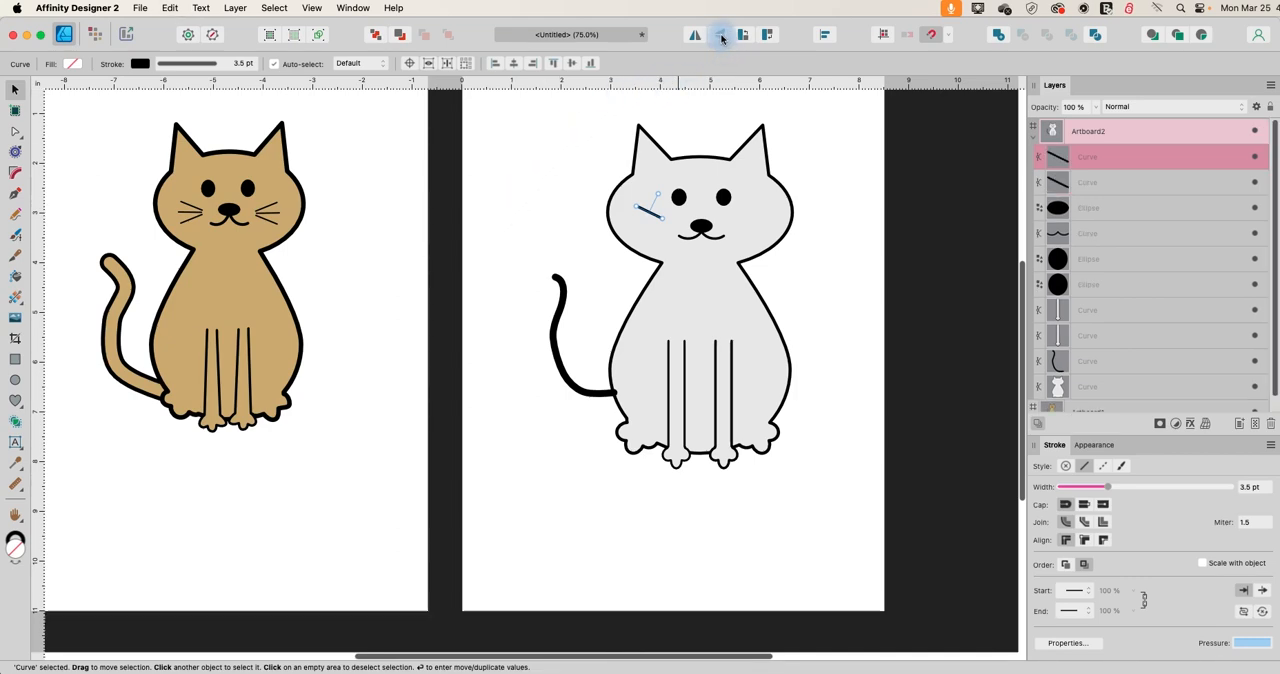
click(722, 38)
drag(660, 208, 653, 224)
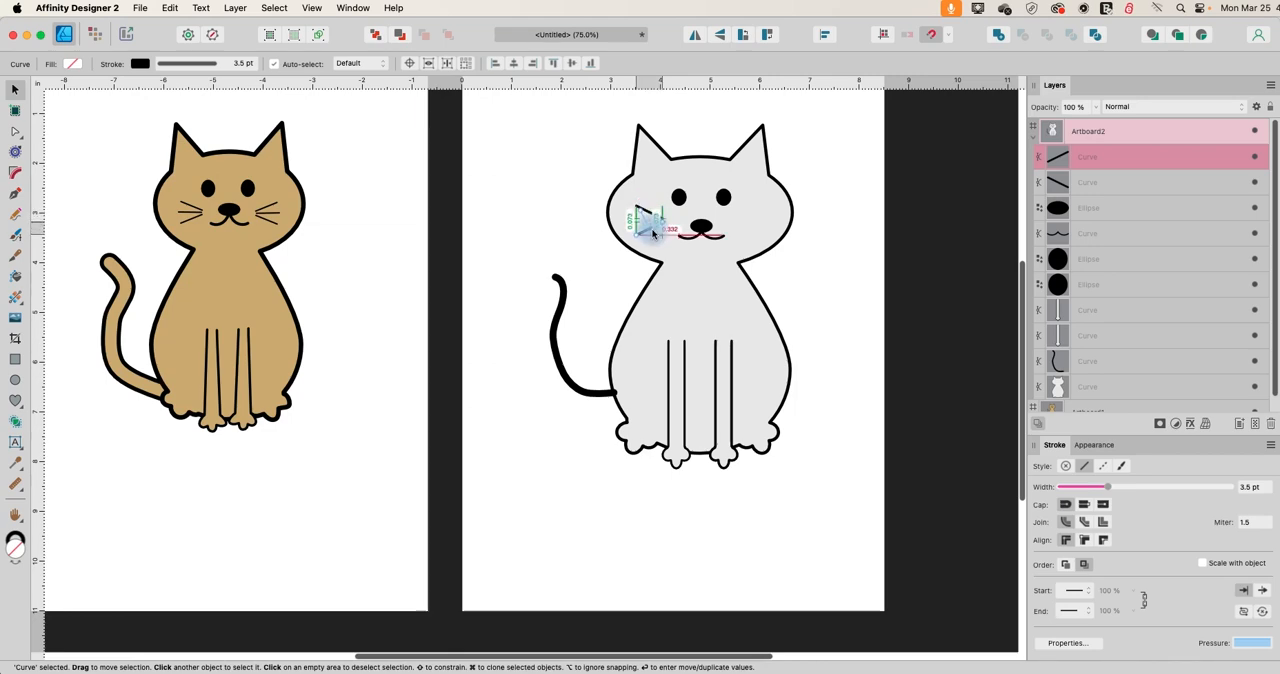
click(531, 200)
click(636, 223)
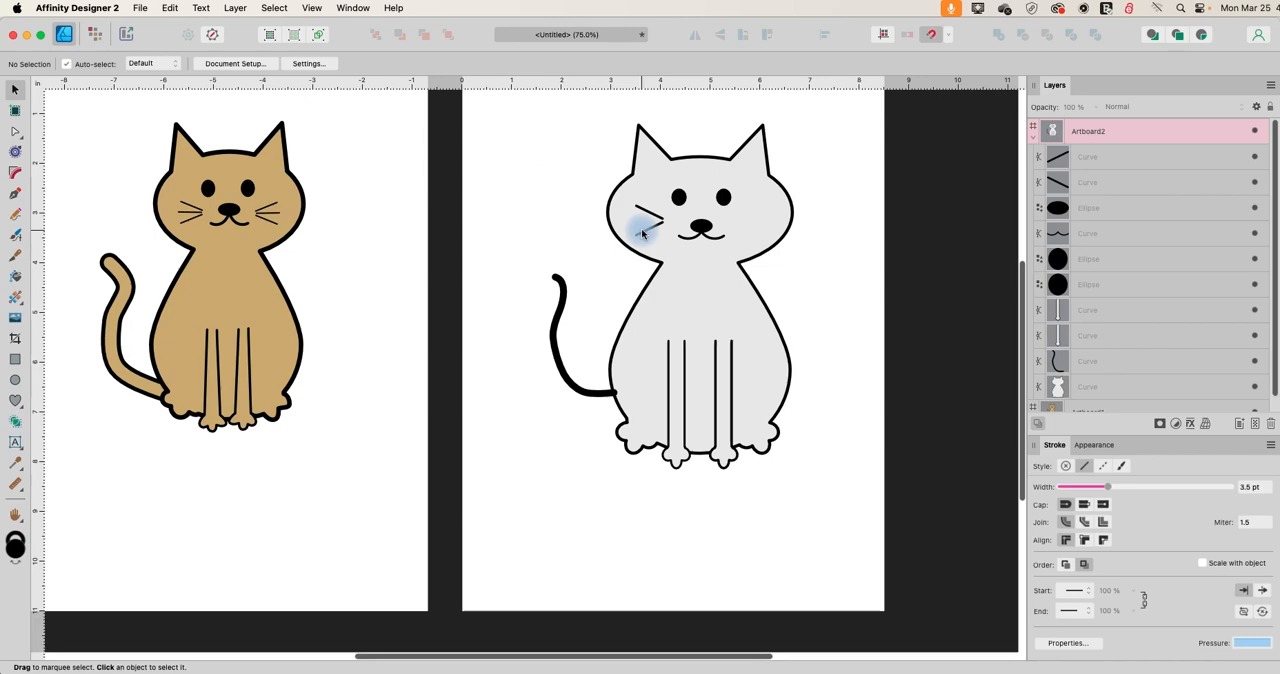
Duplicate a left-cheek whisker, rotate the copy nearly horizontal and place it midway between the two sloping whiskers, leaving nothing selected.
key(super+c)
key(super+v)
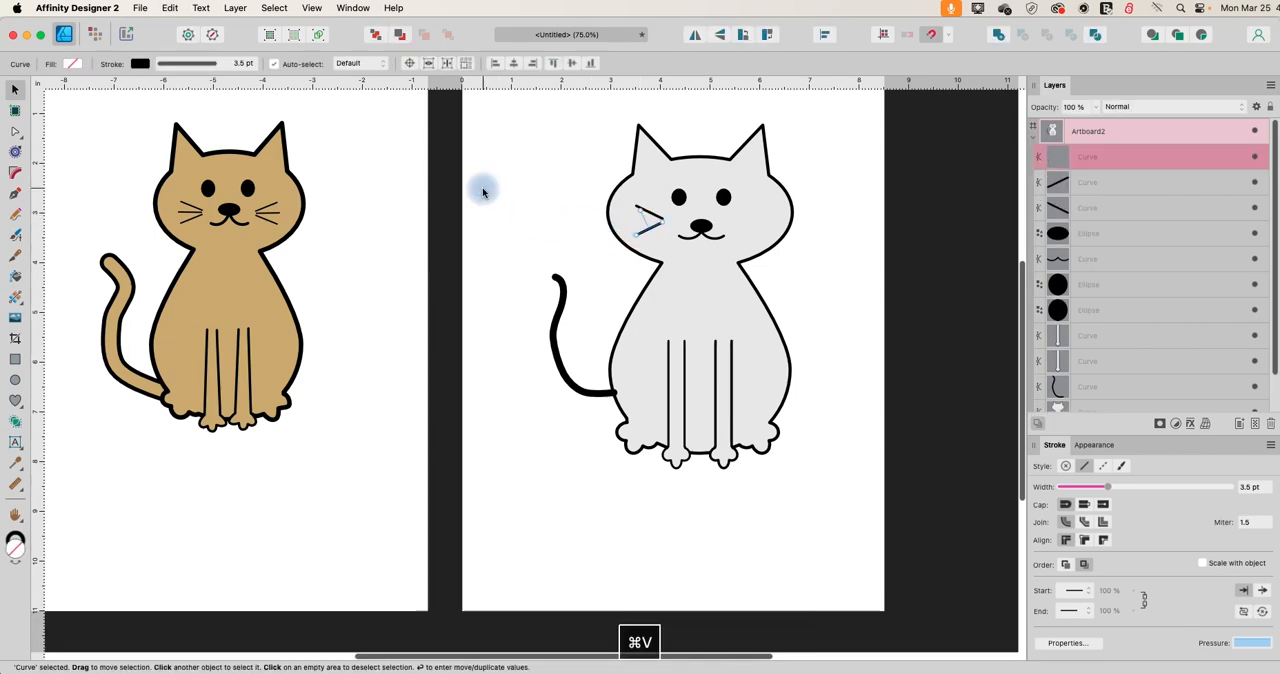
drag(634, 214, 645, 215)
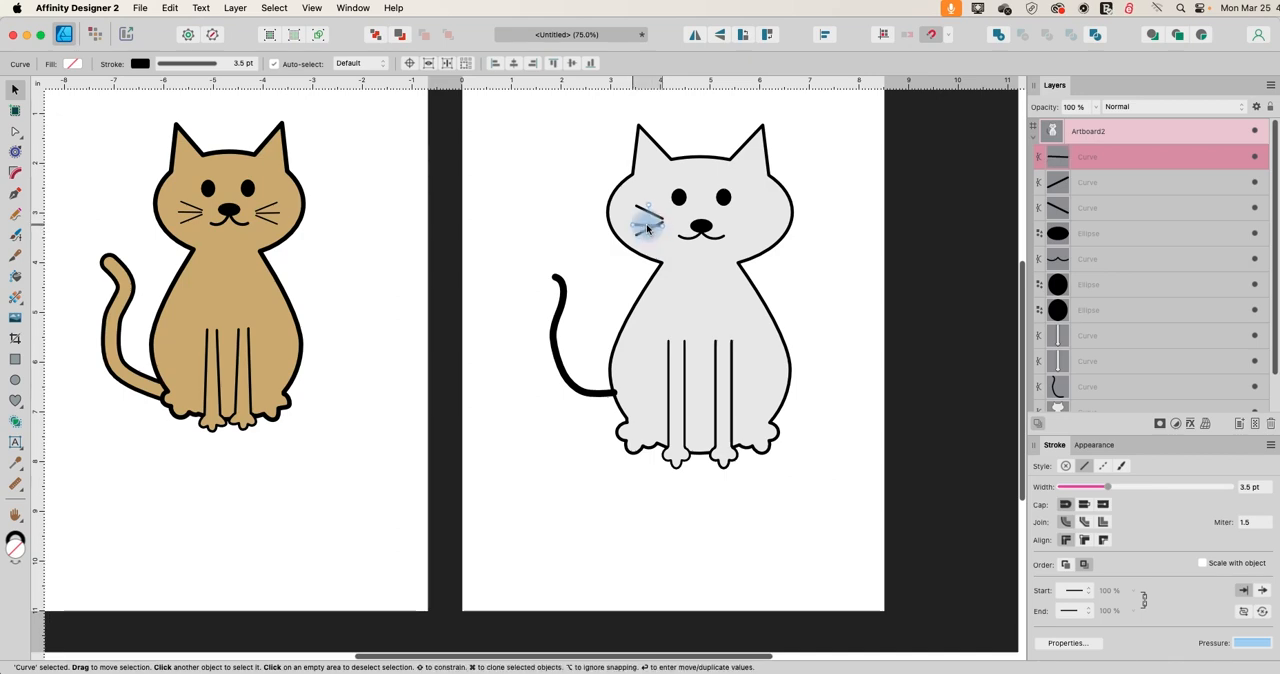
click(557, 223)
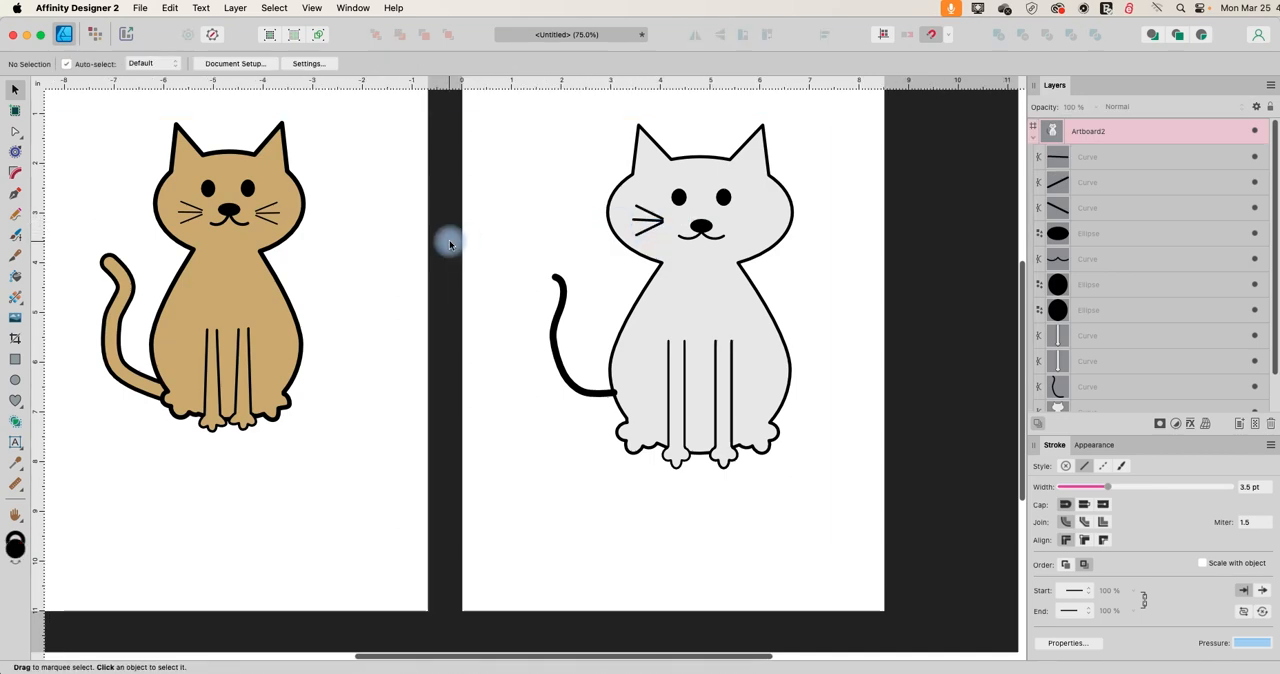
Set the stroke width of each of the three left-cheek whiskers to 2 pt.
click(647, 216)
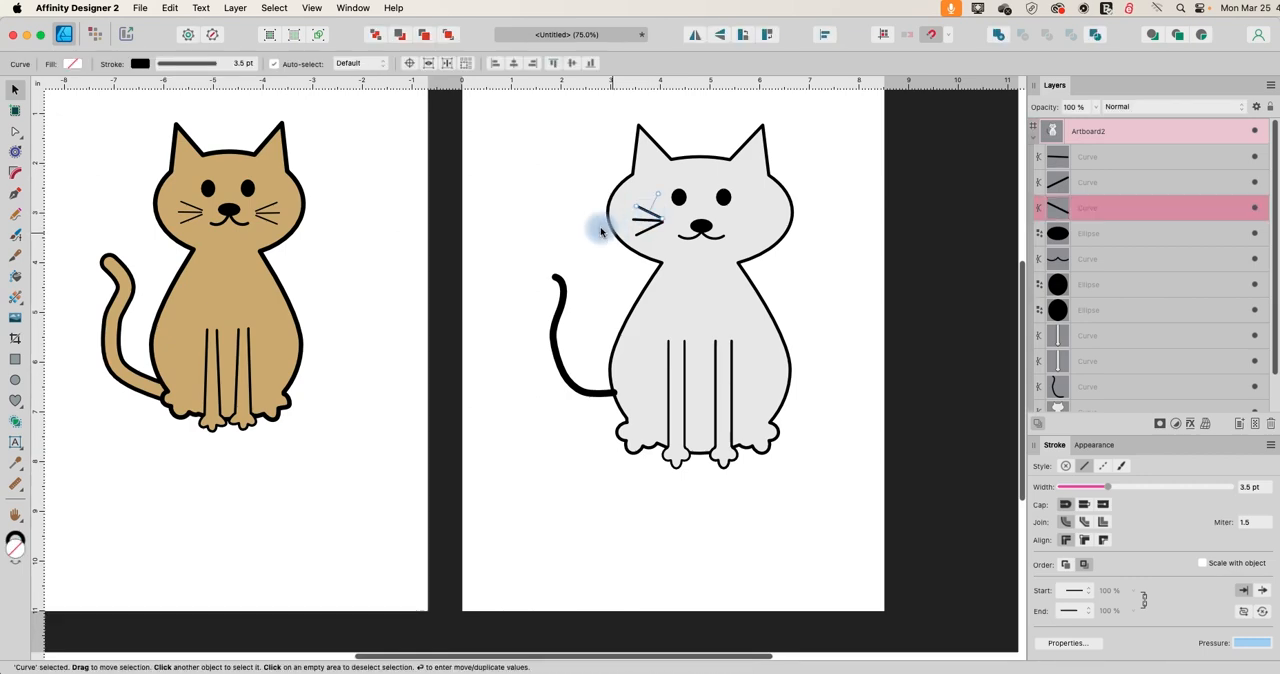
click(187, 65)
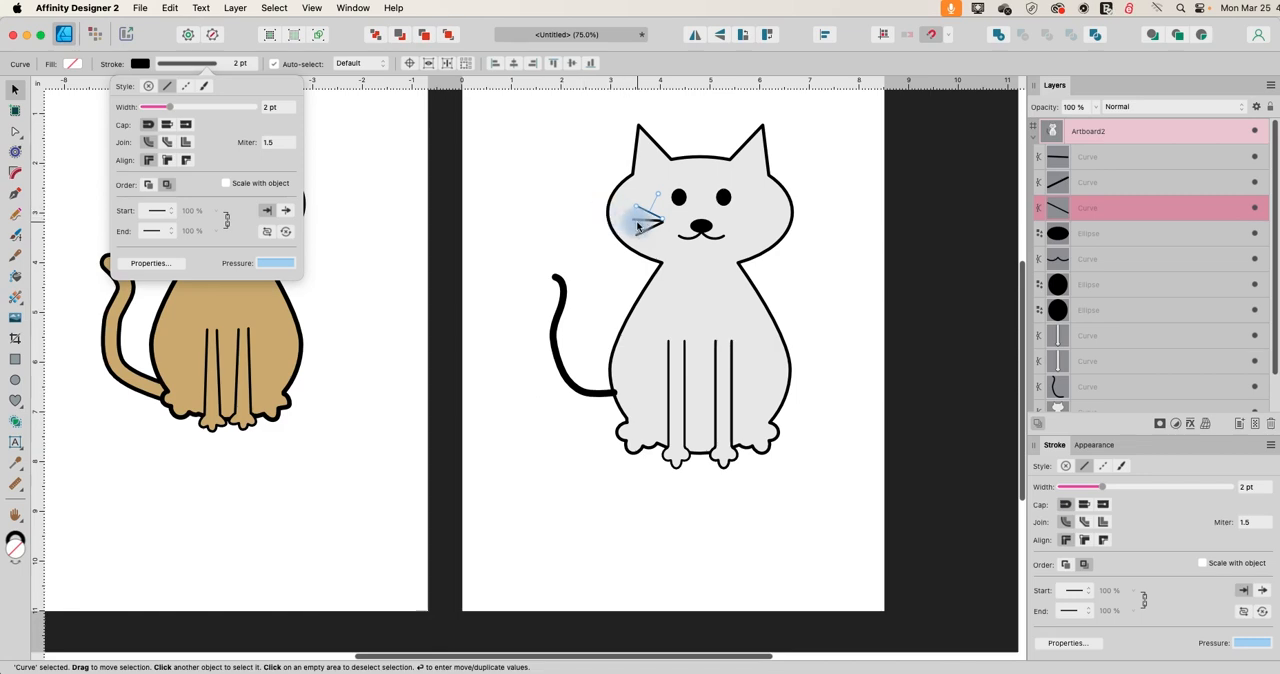
click(637, 221)
click(190, 62)
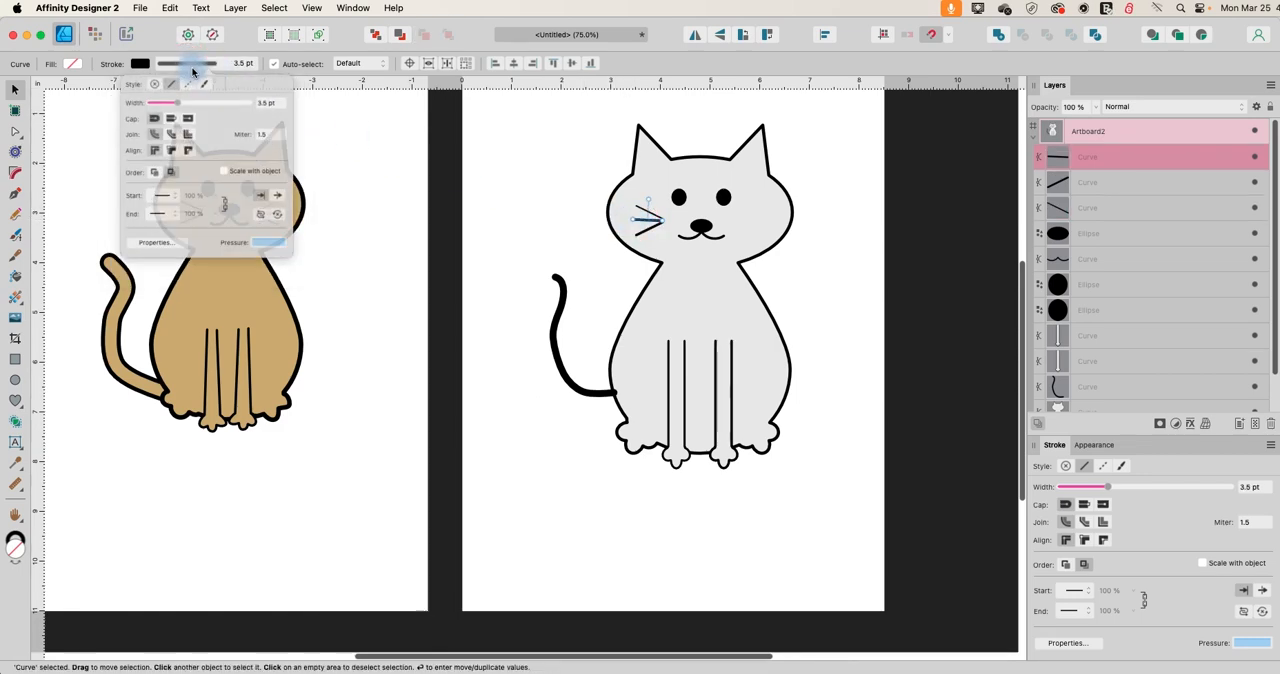
click(271, 110)
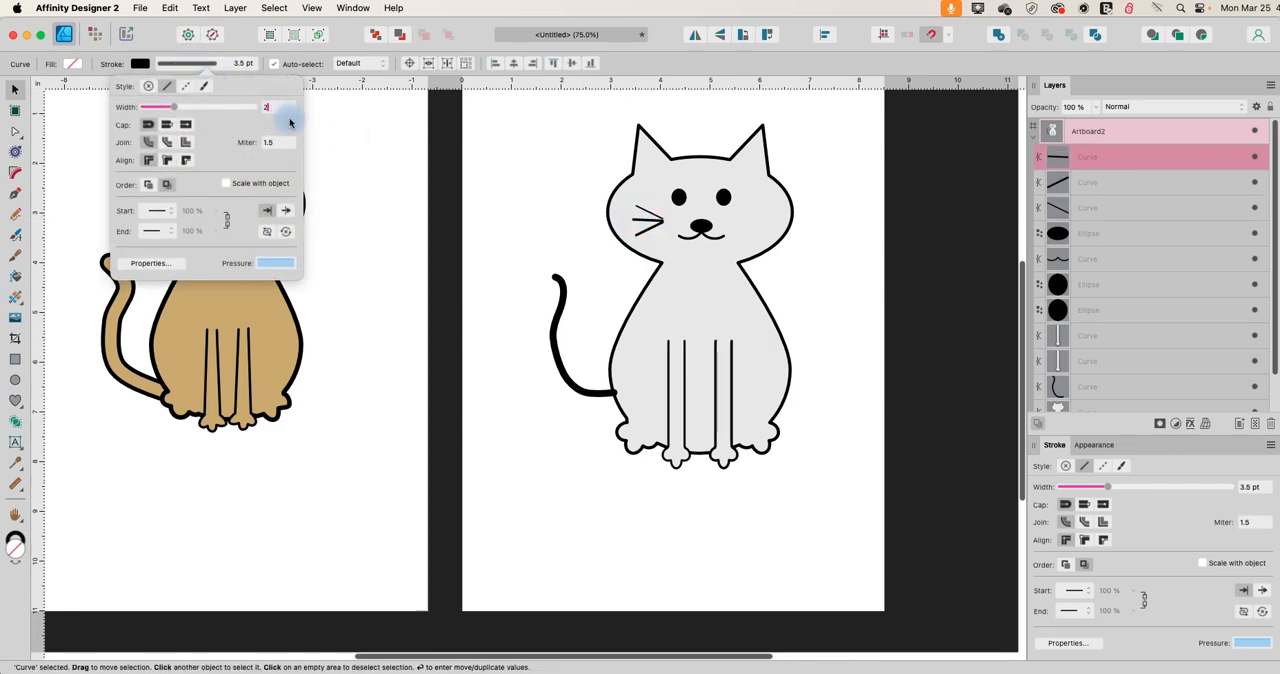
click(620, 228)
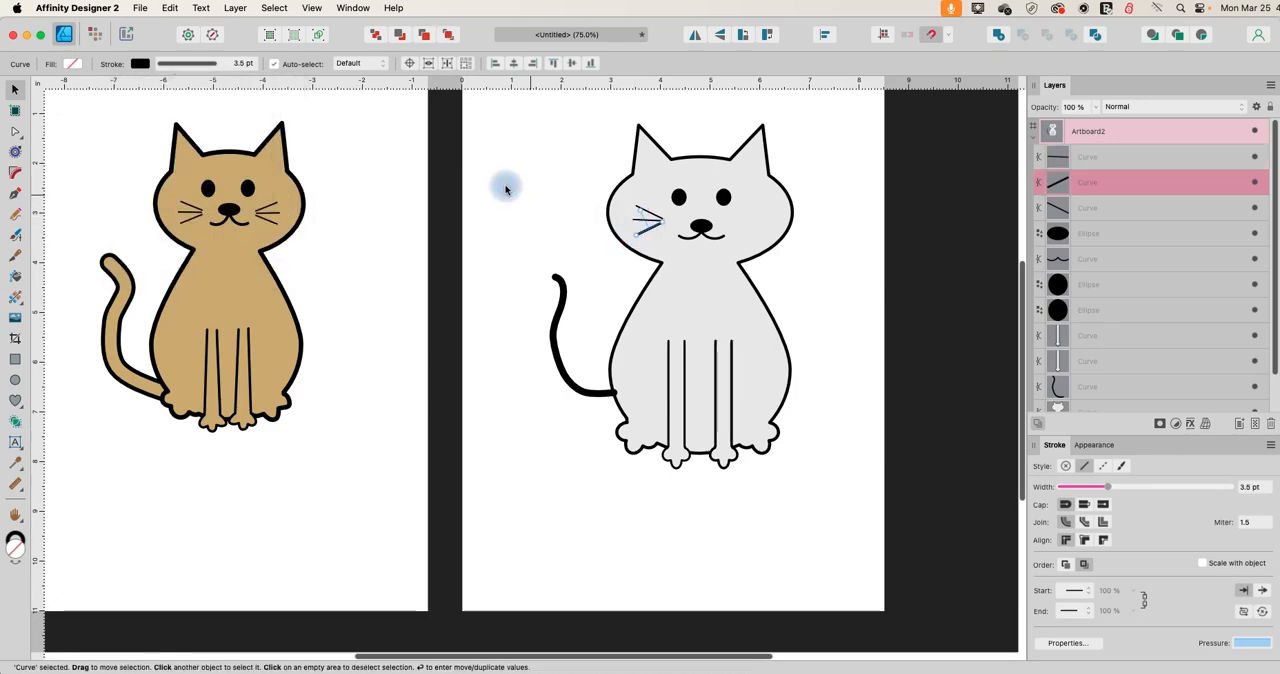
click(185, 63)
click(273, 110)
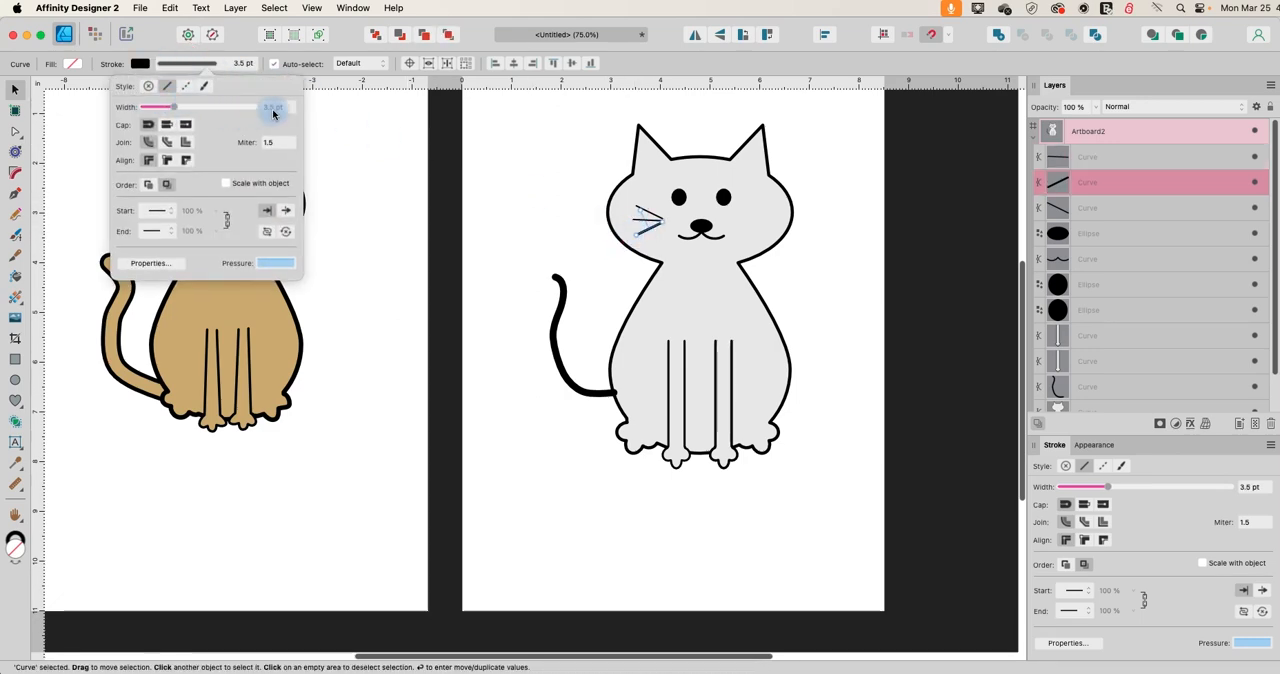
text(2)
key(Return)
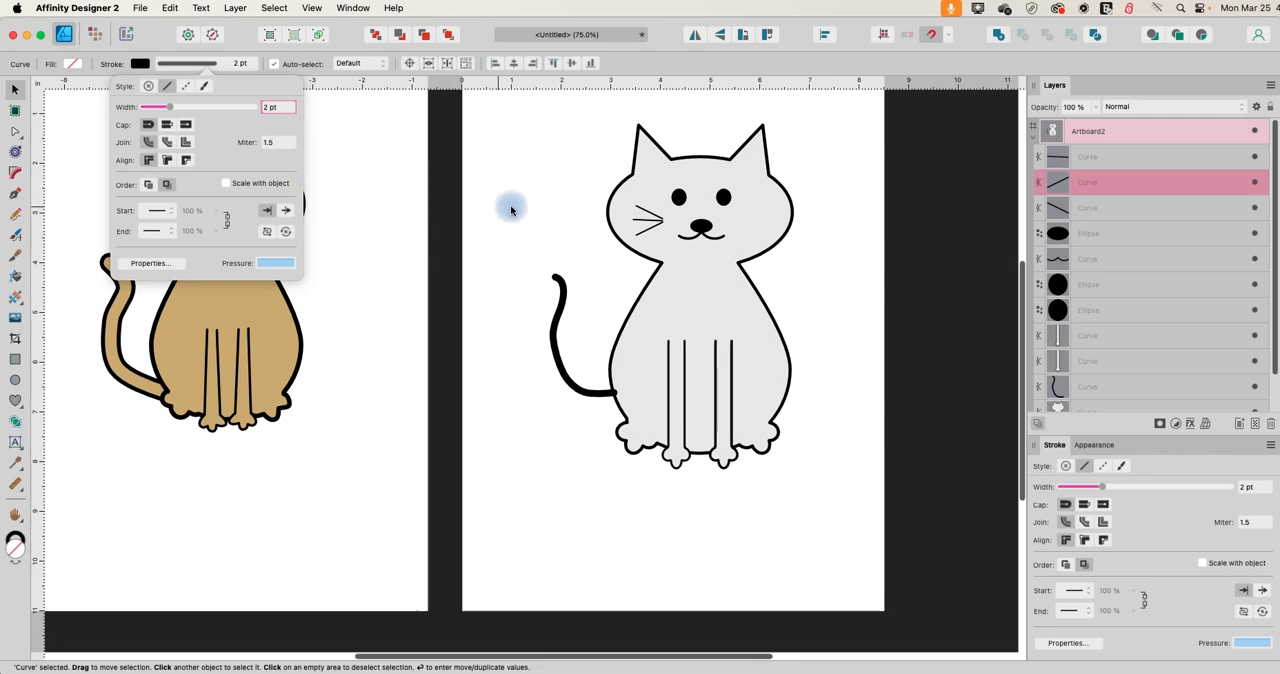
Duplicate all three left-cheek whiskers together, flip the copies horizontally and place them level on the cat's right cheek.
click(652, 223)
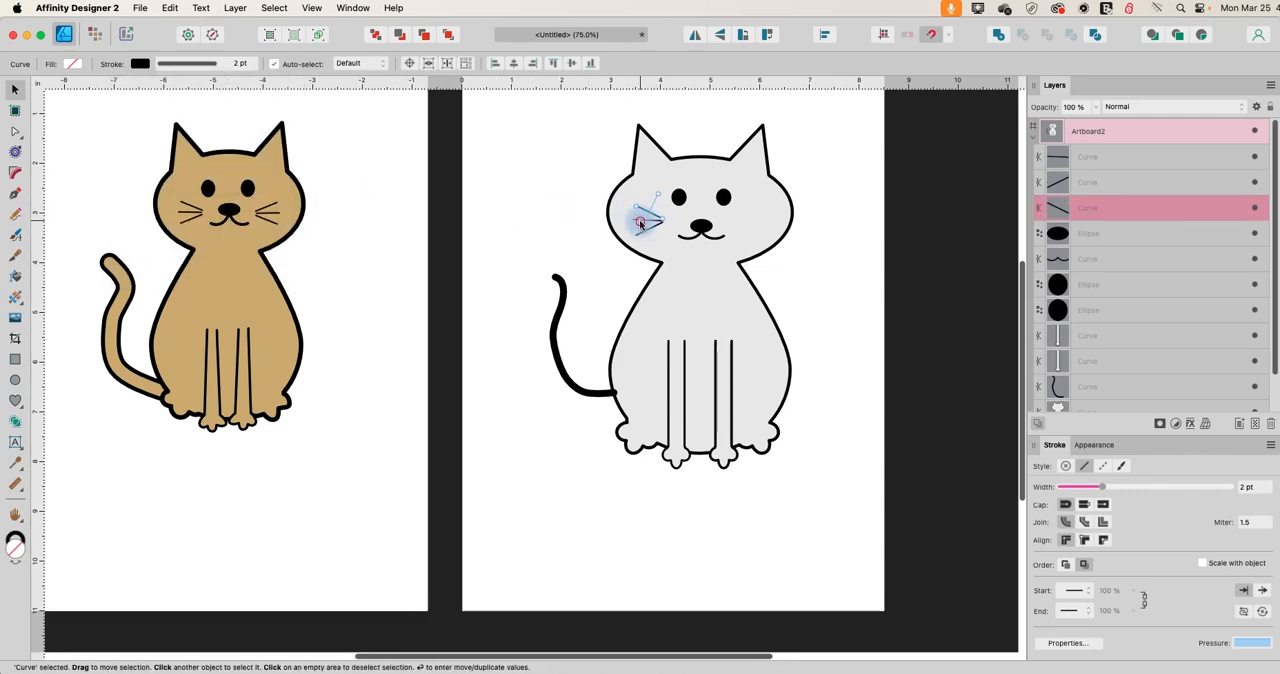
shift+click(642, 216)
shift+click(638, 209)
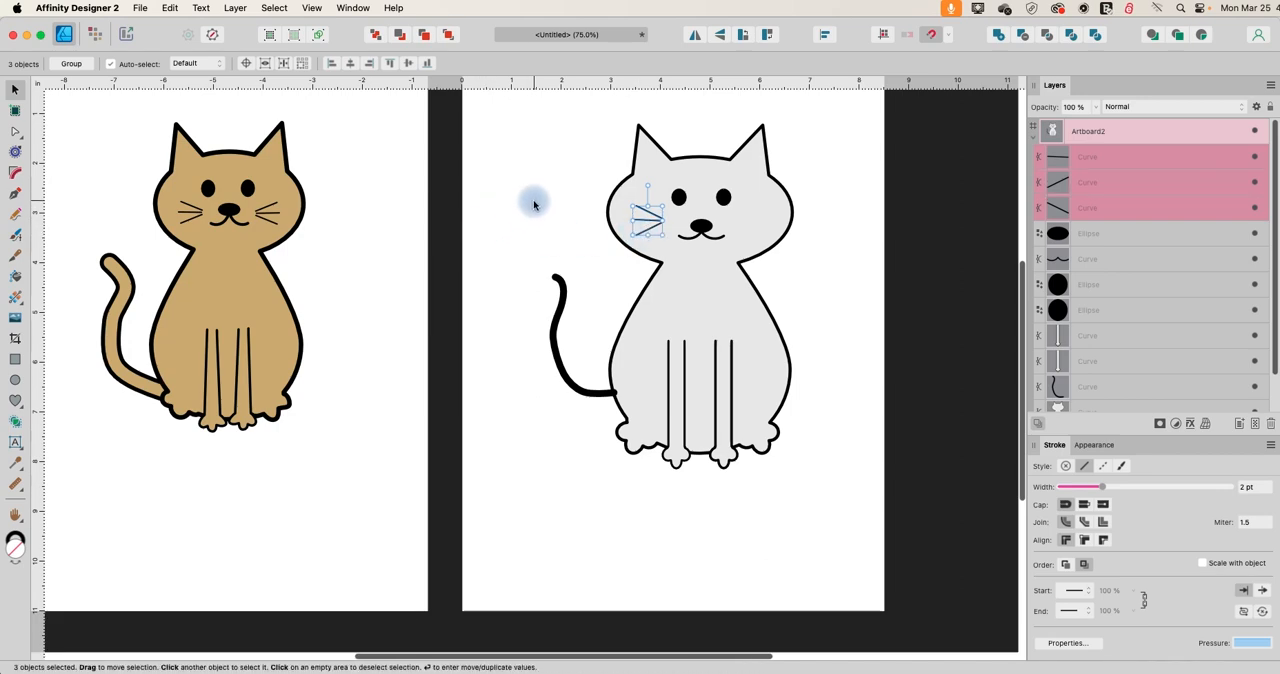
key(super+c)
key(super+v)
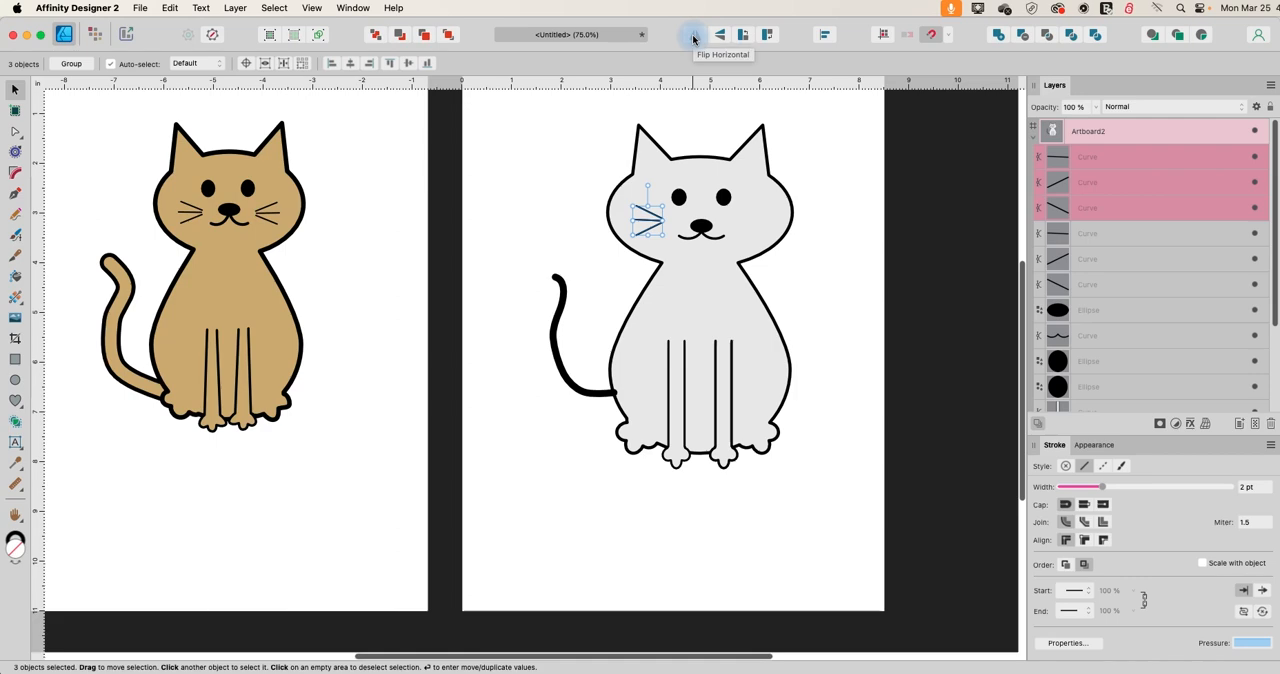
click(693, 36)
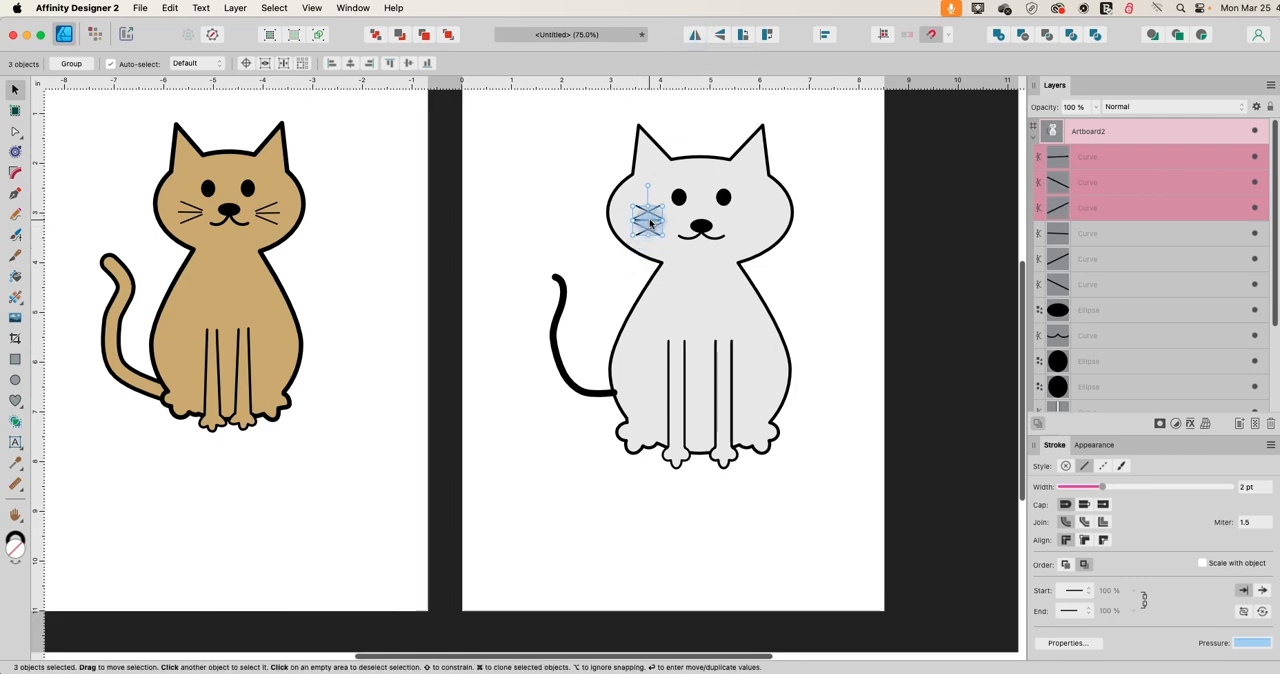
drag(650, 224, 757, 224)
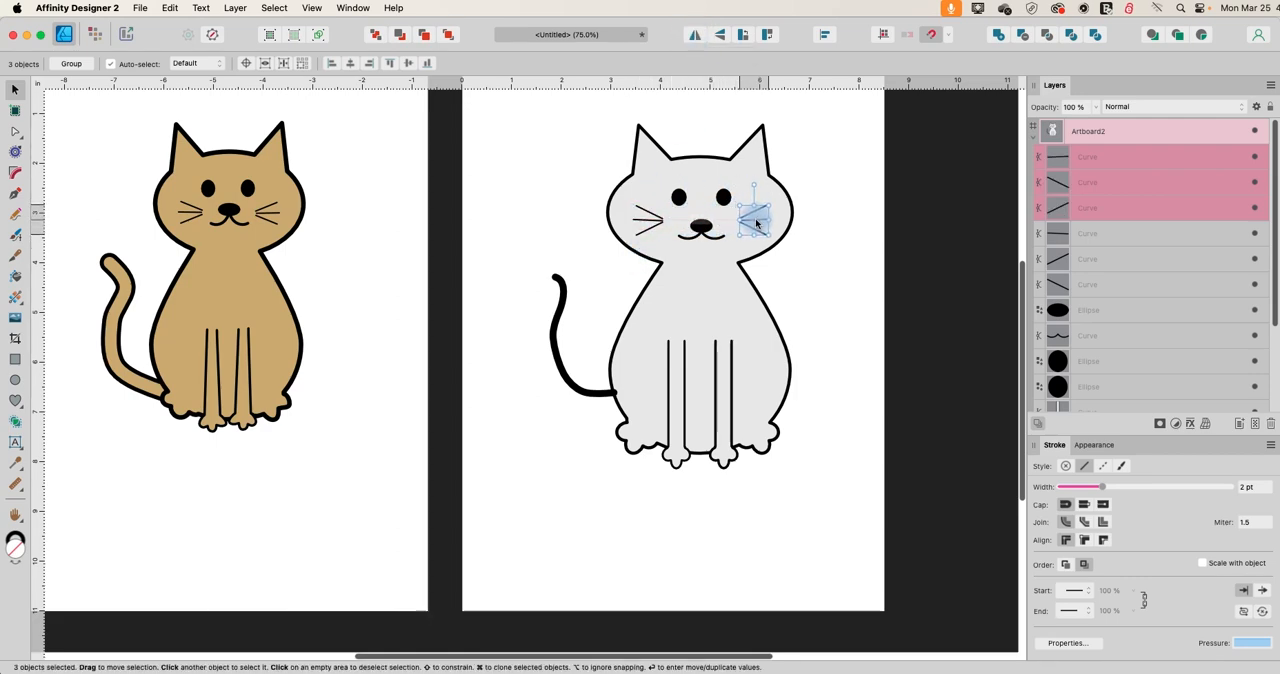
click(850, 233)
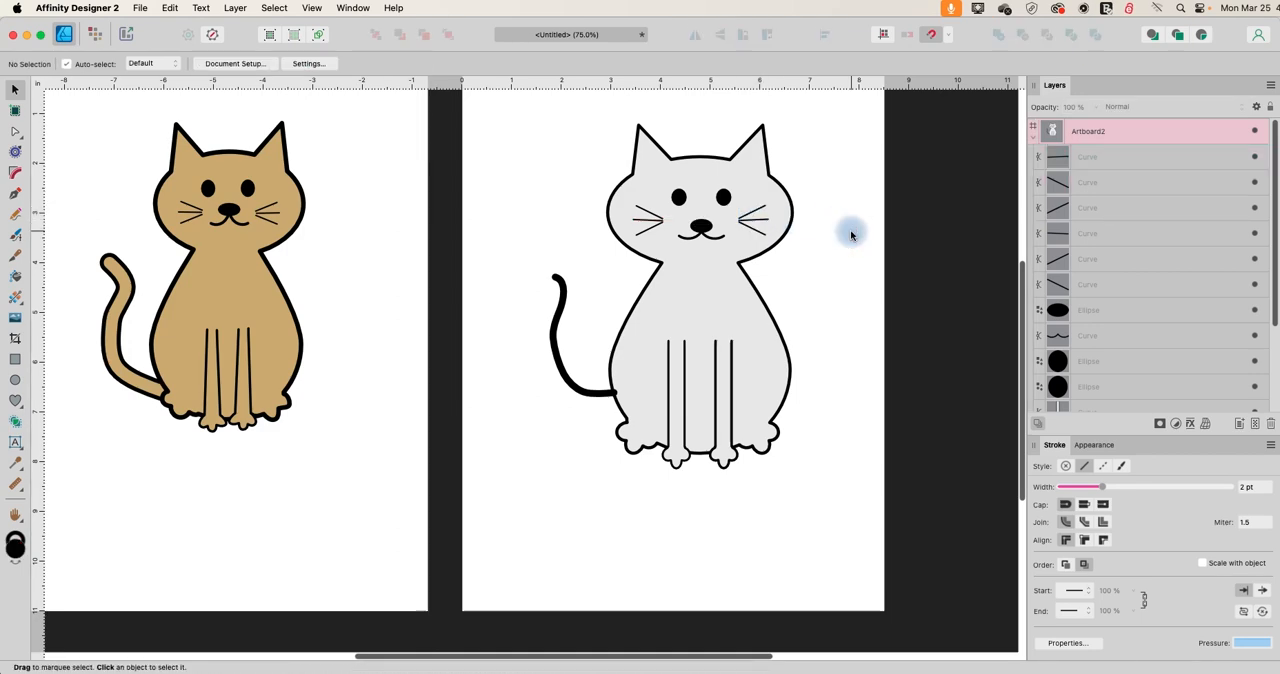
Fill the cat's body silhouette with the recently used tan colour.
click(775, 369)
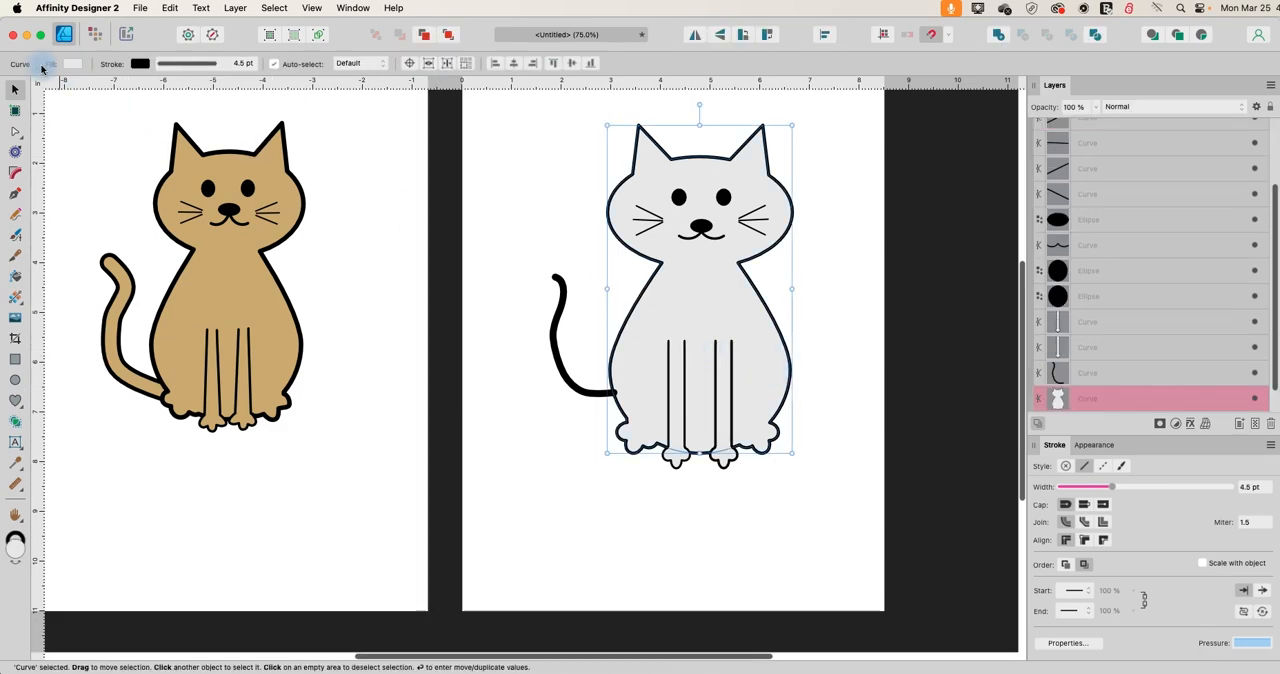
click(71, 66)
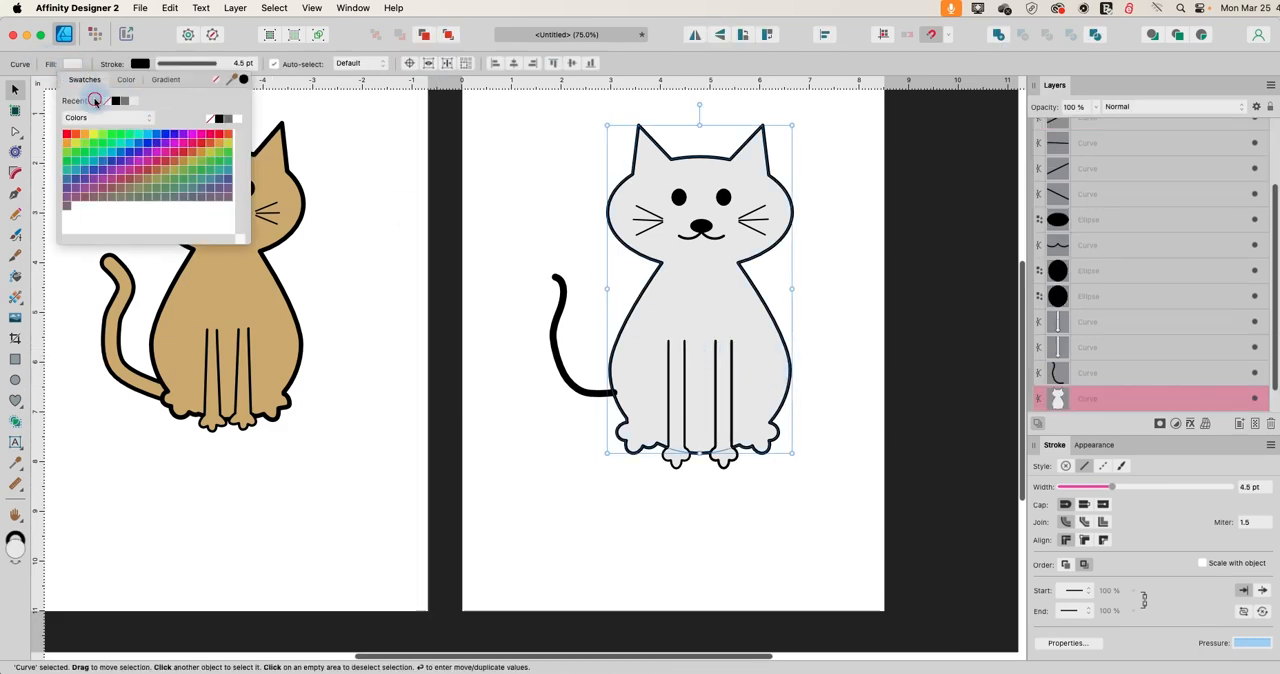
click(97, 101)
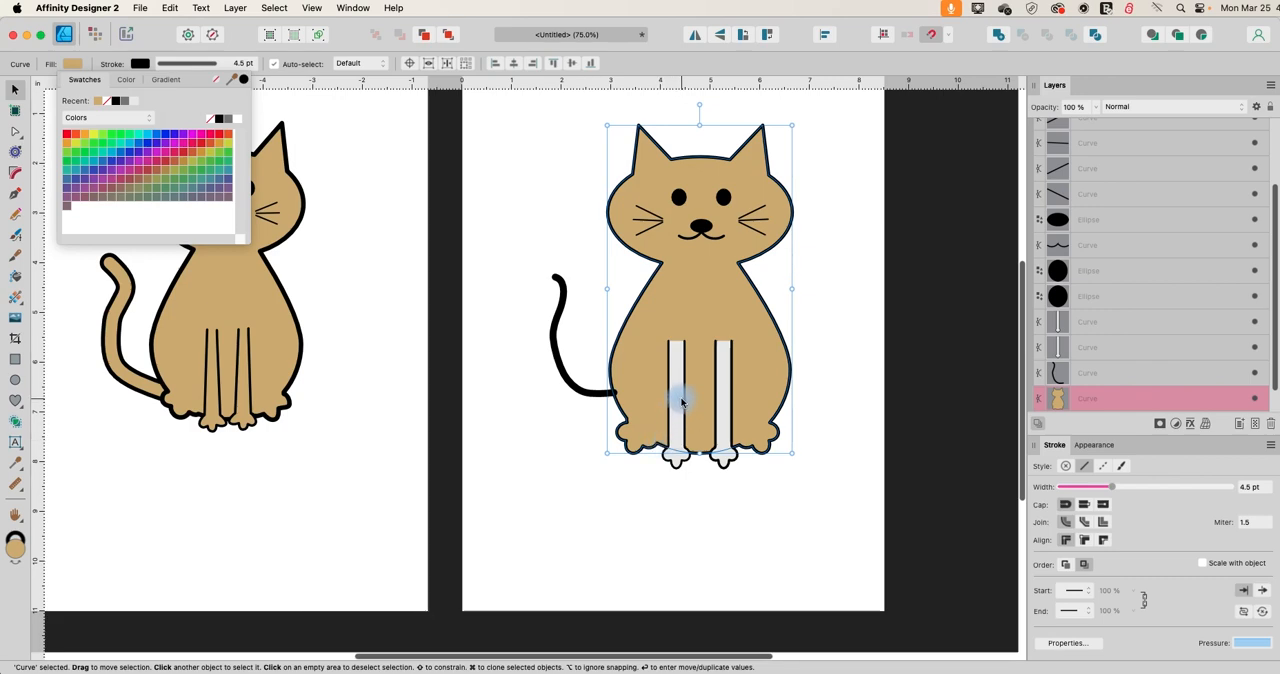
Fill both front legs with the same tan as the body.
click(676, 400)
click(74, 65)
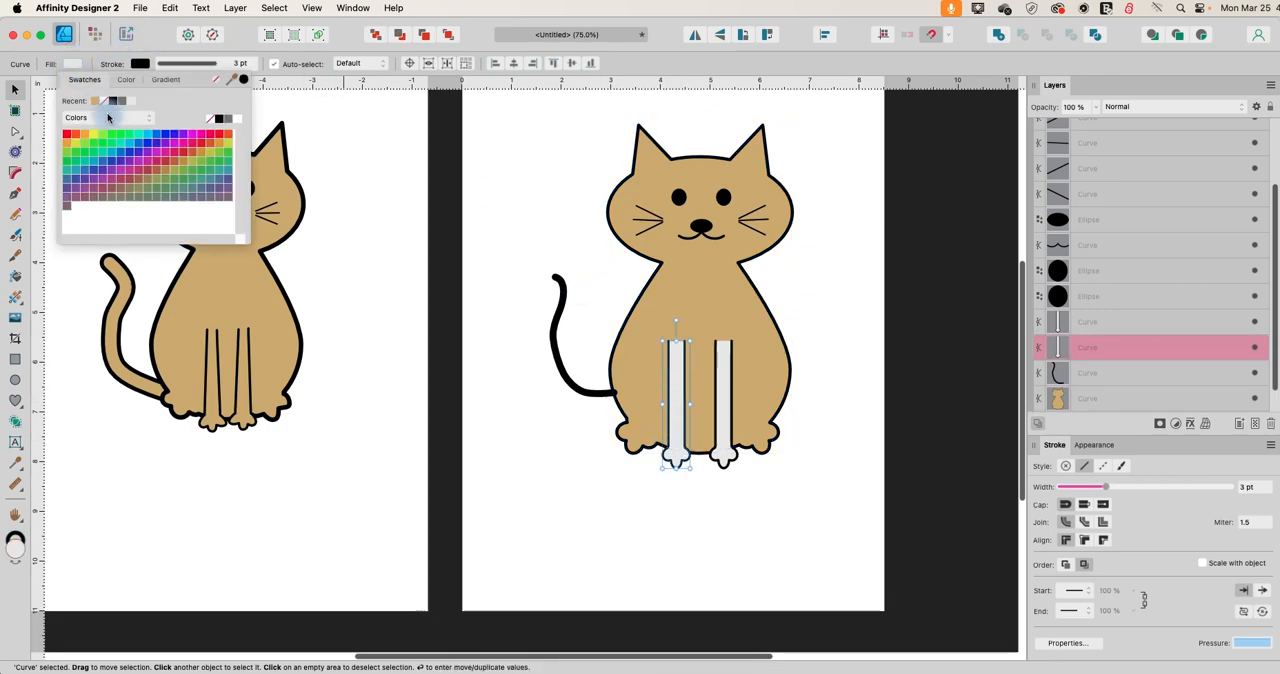
click(95, 101)
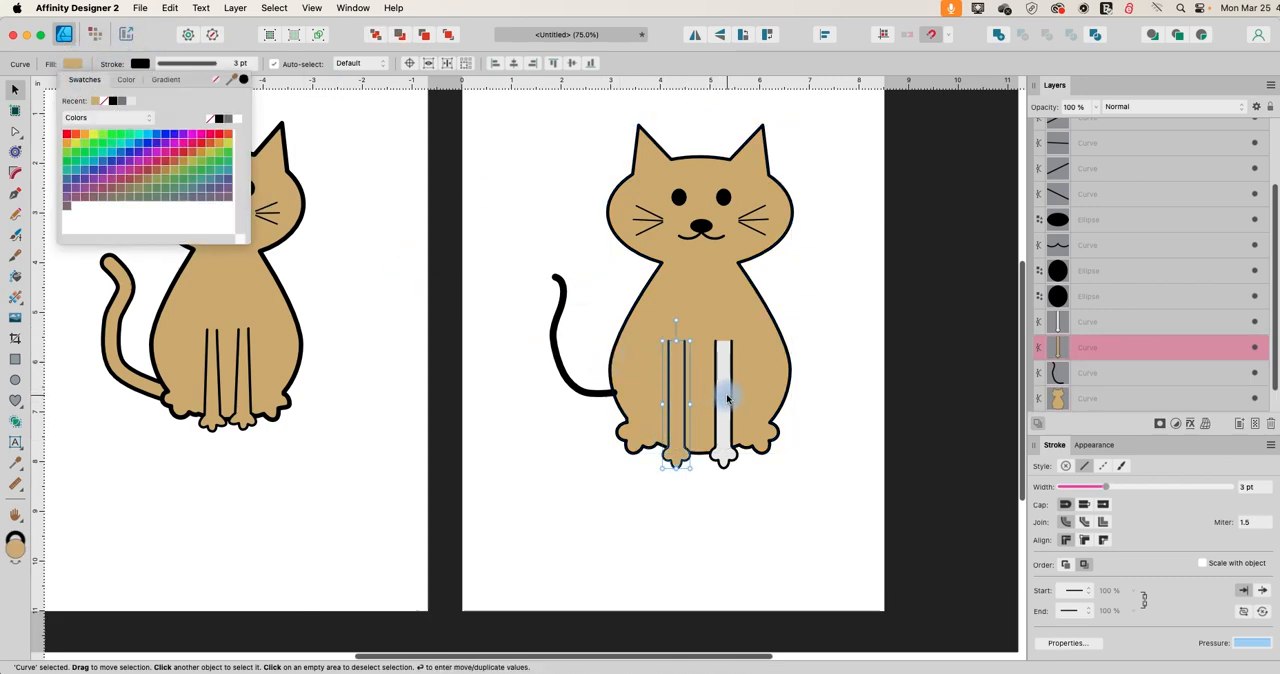
click(727, 398)
click(72, 63)
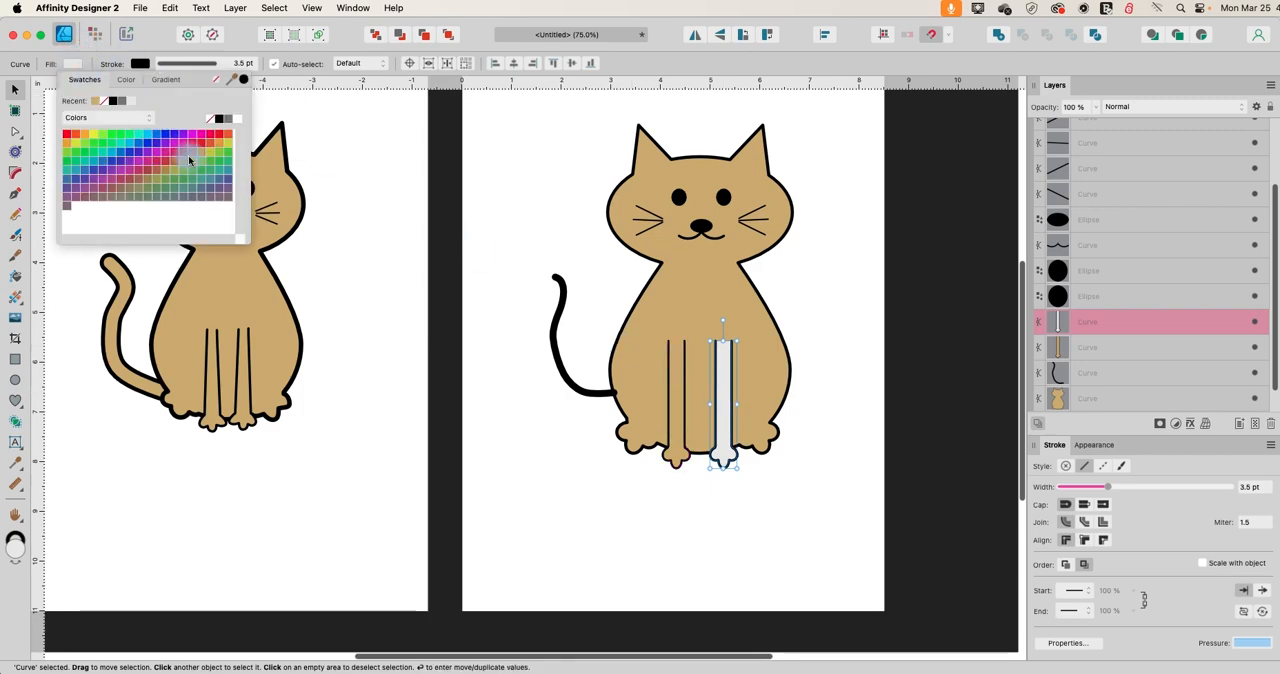
click(95, 101)
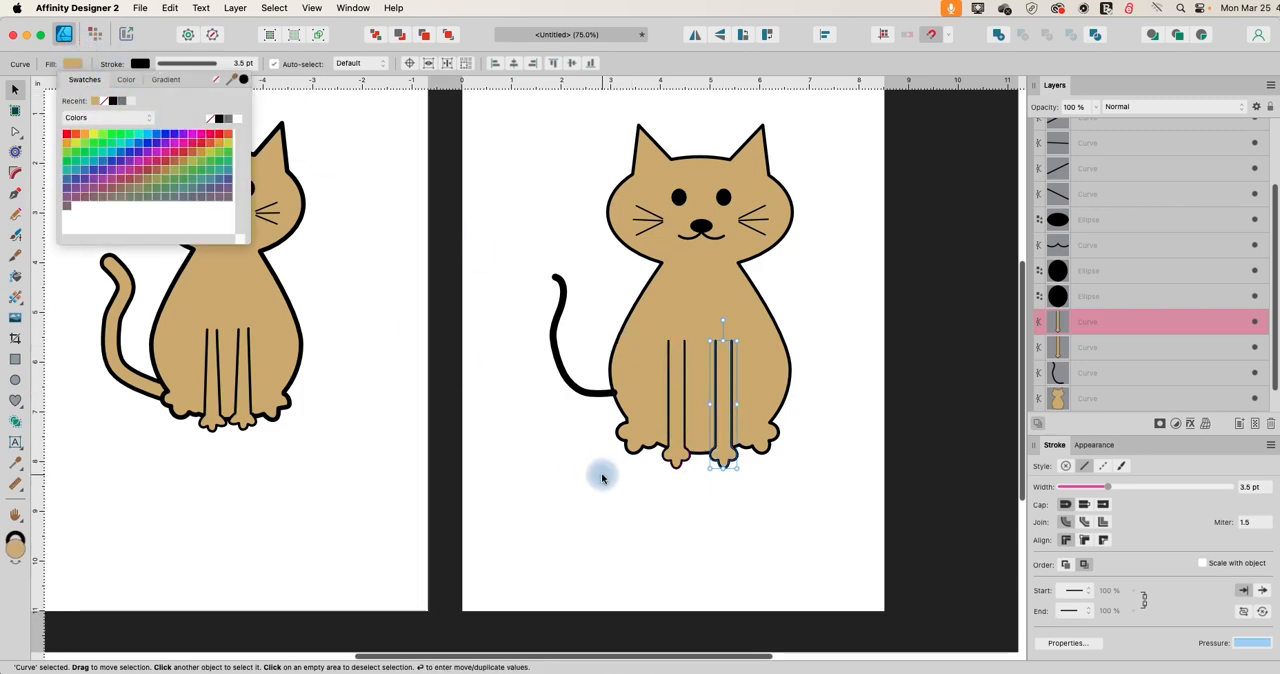
Change the tail's stroke colour to the recent tan and send the tail behind the body.
click(566, 390)
click(564, 385)
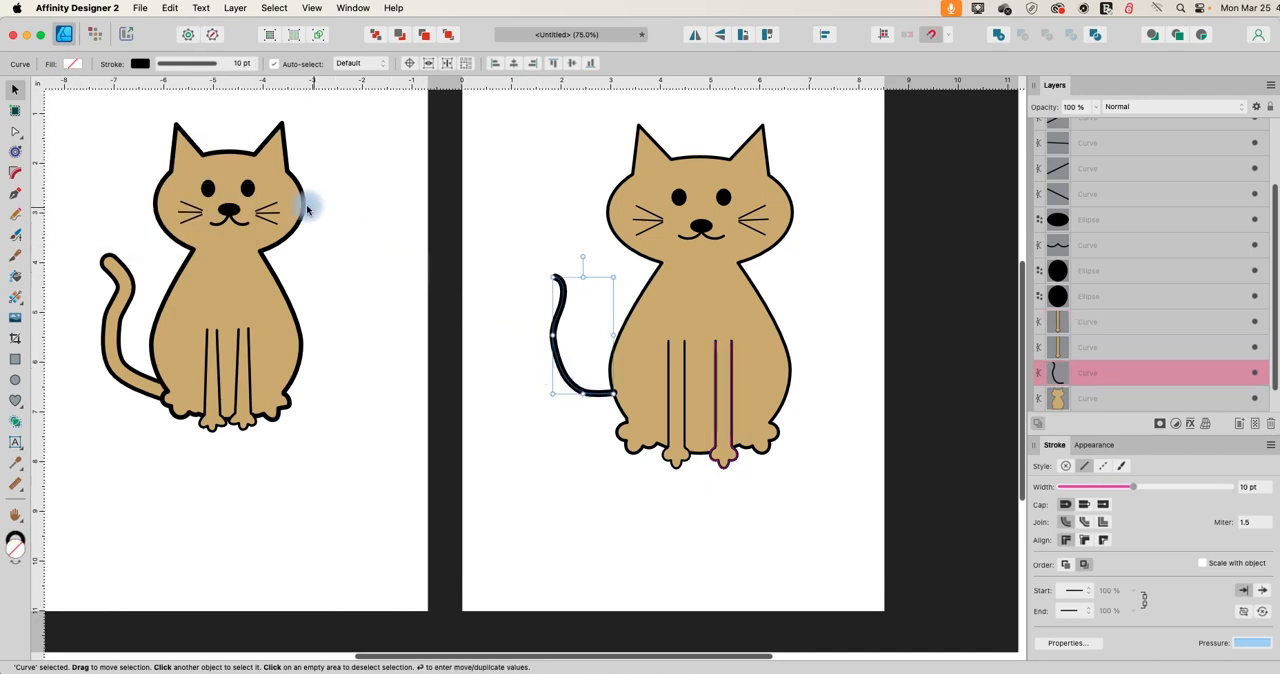
click(138, 63)
click(162, 101)
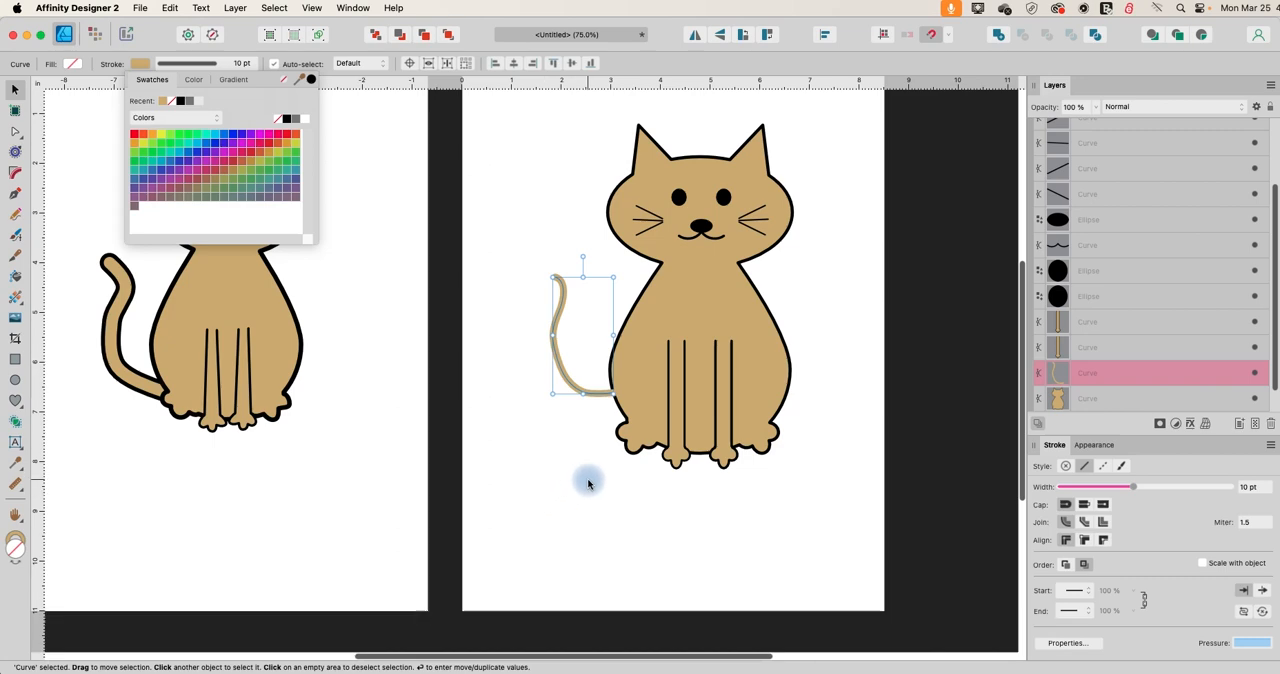
scroll(1092, 387, down, 1)
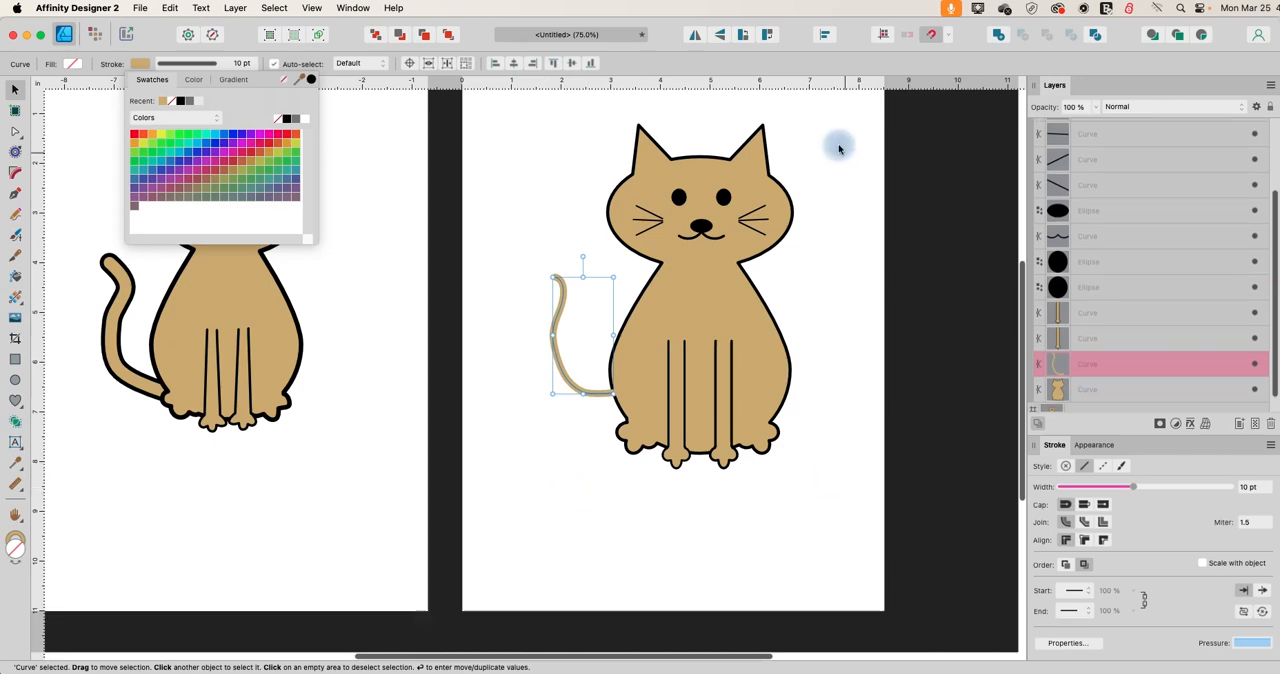
click(375, 38)
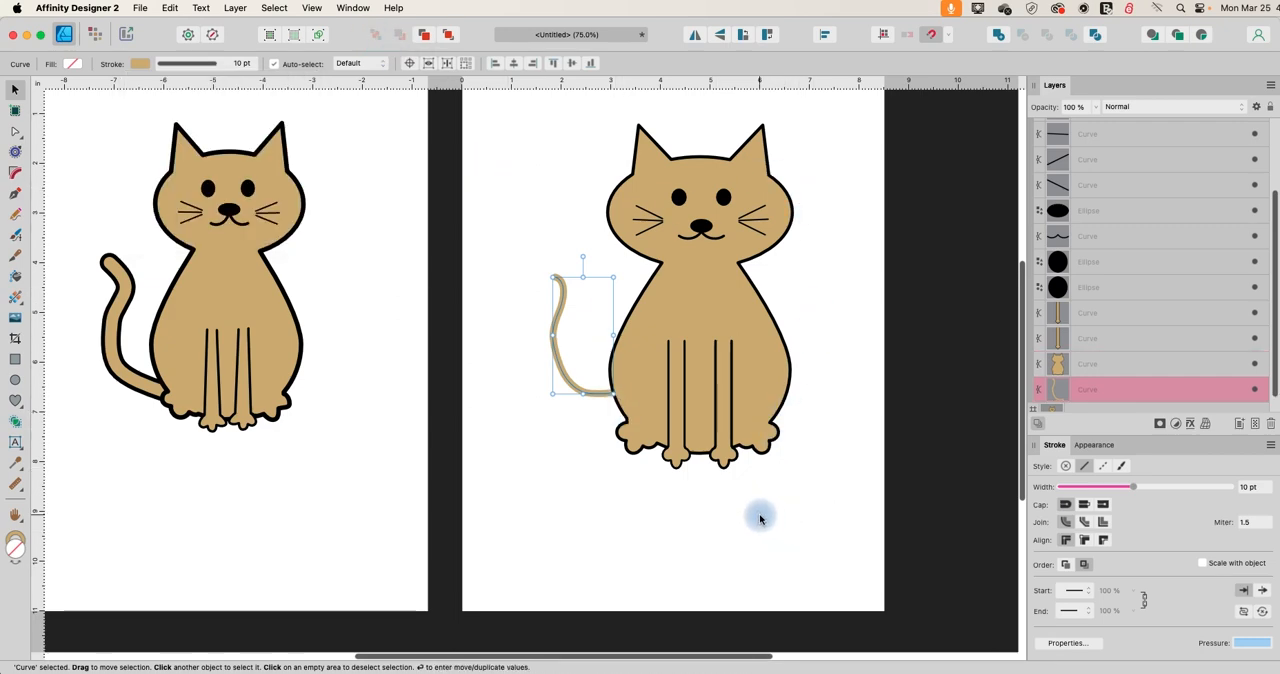
Lower the tail so its base meets the top of the hind paw, and widen its stroke to 17 pt.
drag(589, 389, 602, 421)
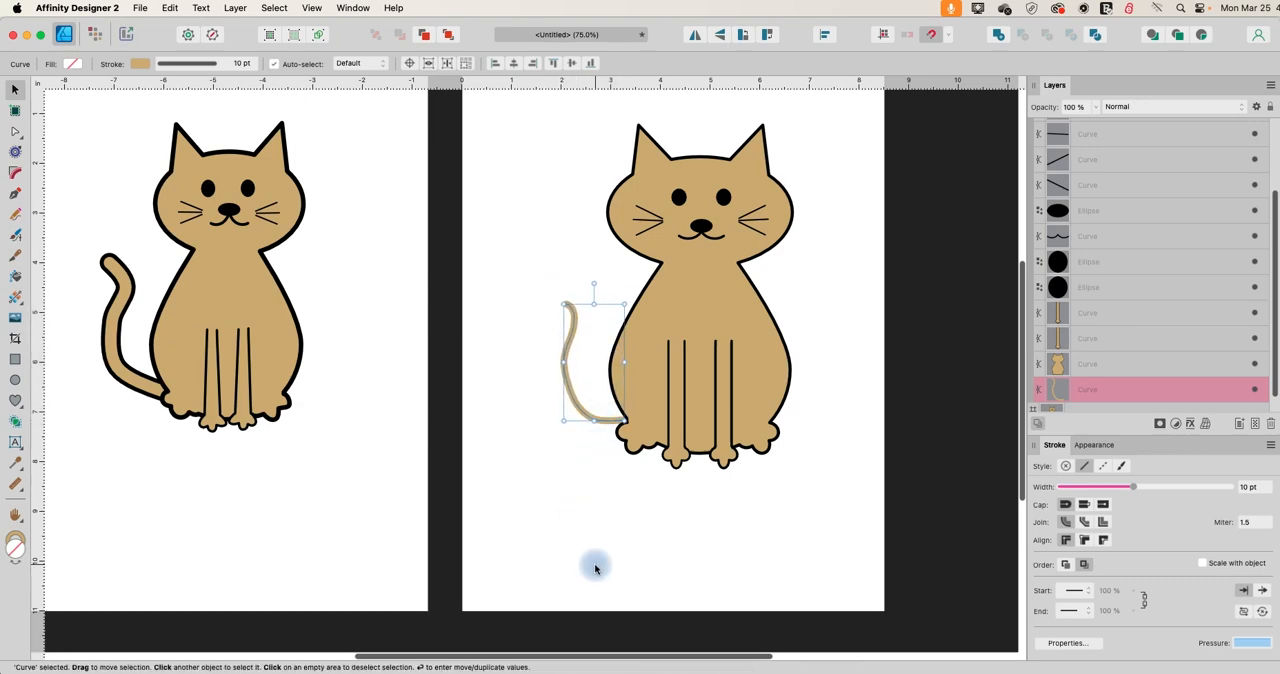
click(190, 63)
drag(191, 112, 199, 108)
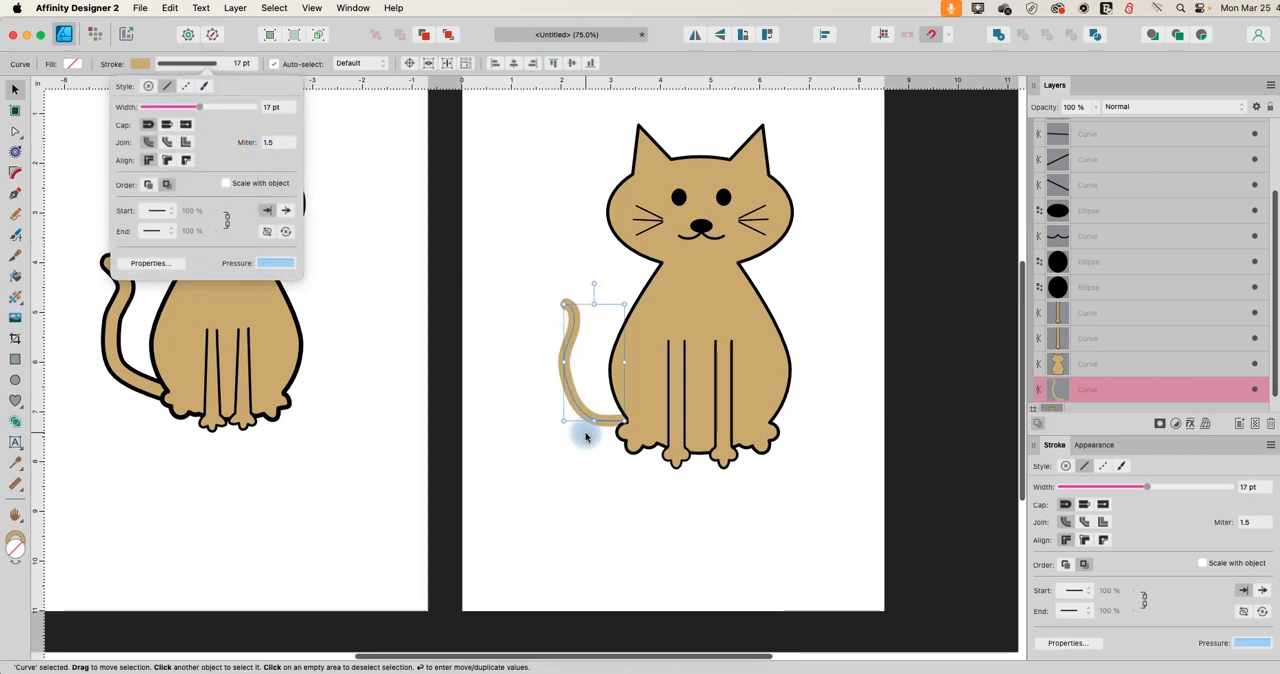
Try a tan fill on the open tail curve, and set its fill back to none.
click(68, 64)
click(96, 102)
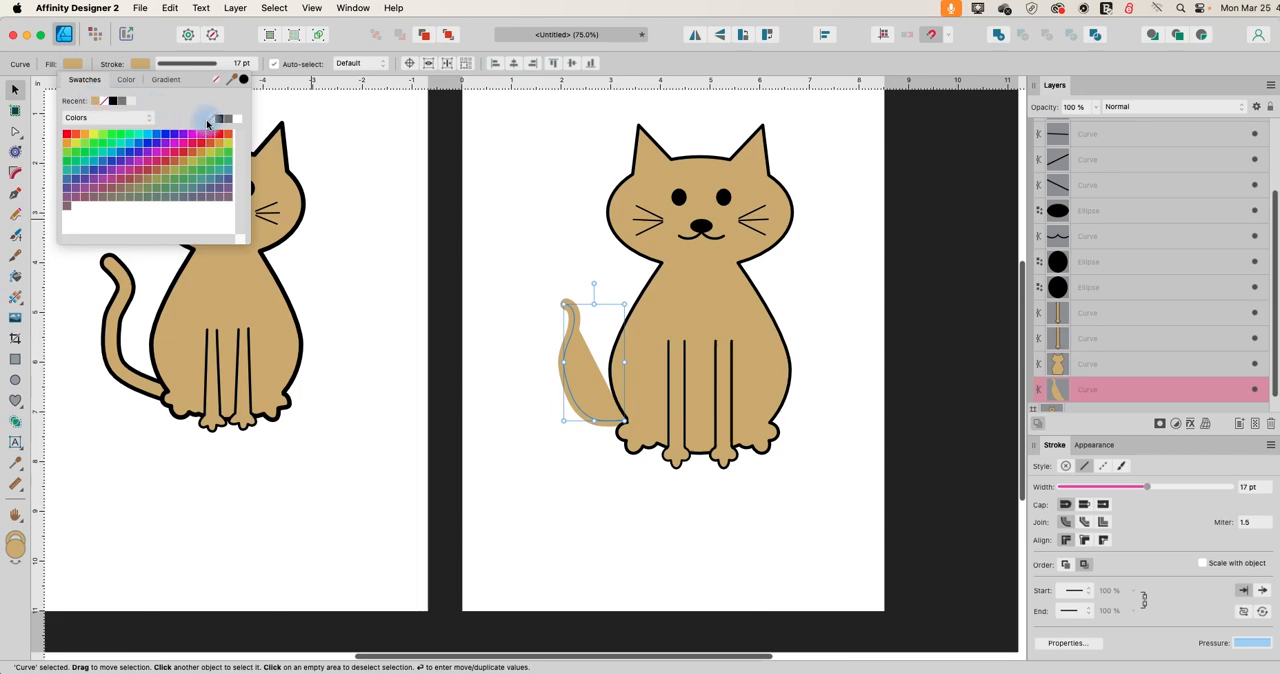
click(210, 119)
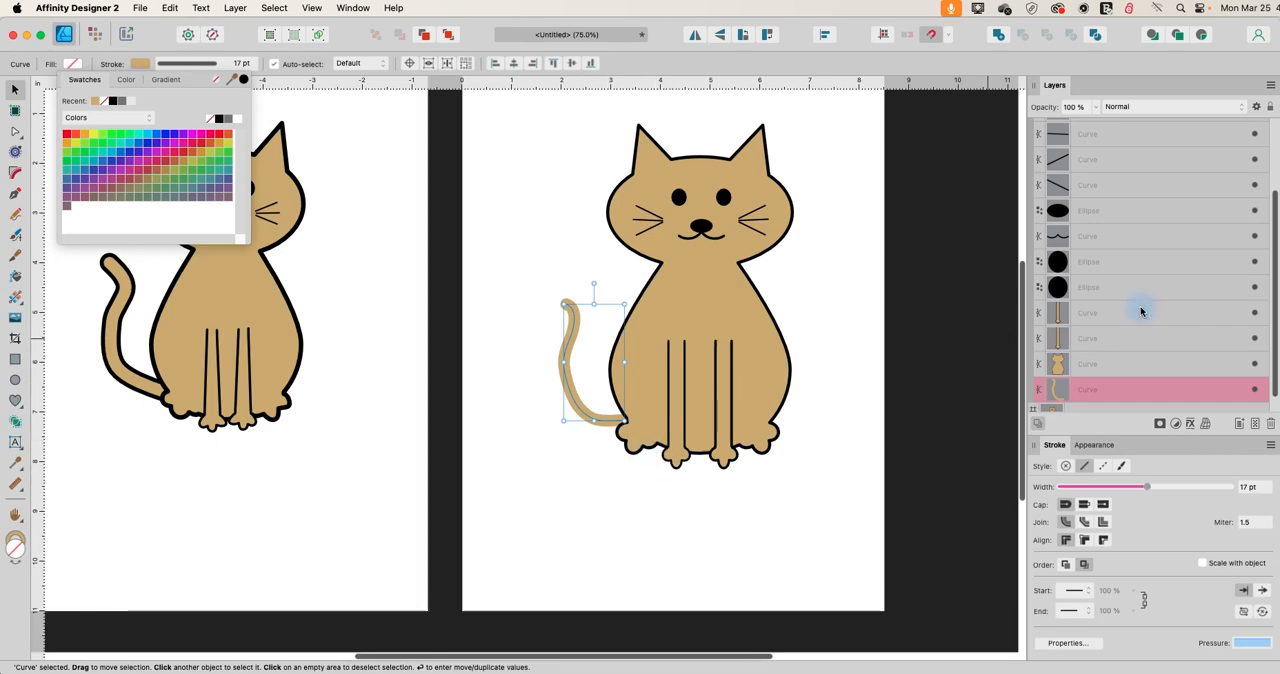
Enable the Outline layer effect on the tail curve and move the effects dialog clear of the cat, keeping the tail selected.
scroll(1152, 307, down, 1)
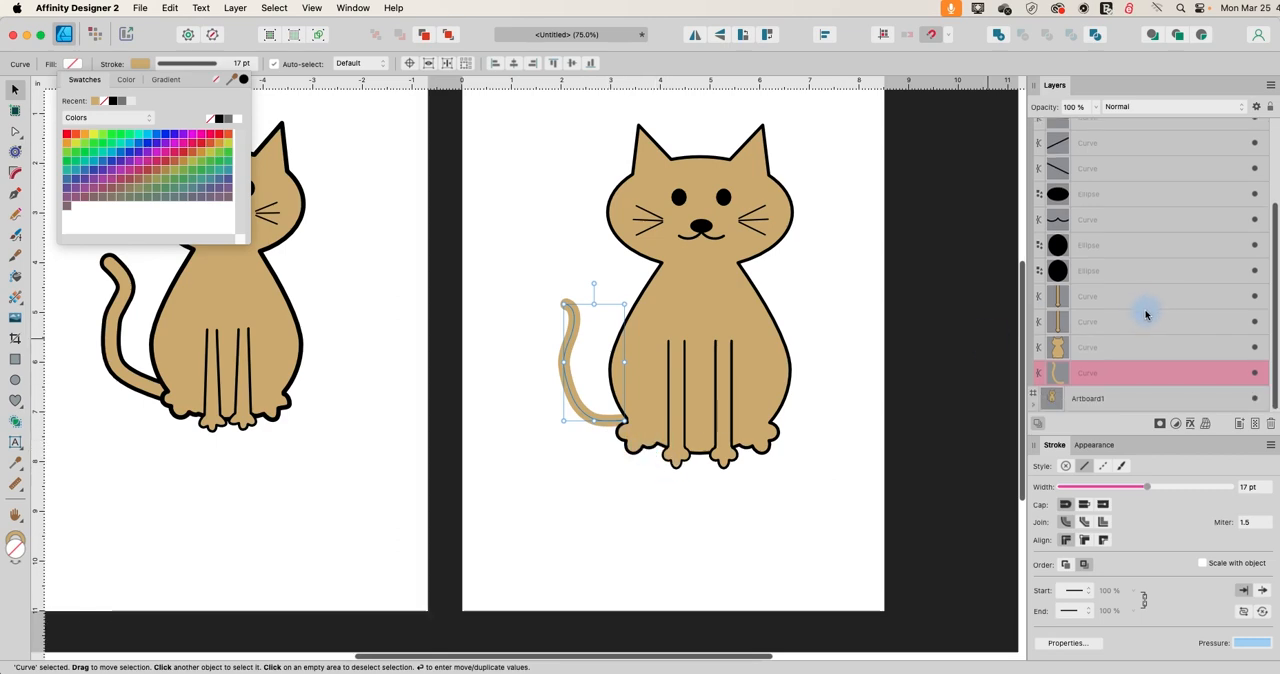
click(1190, 424)
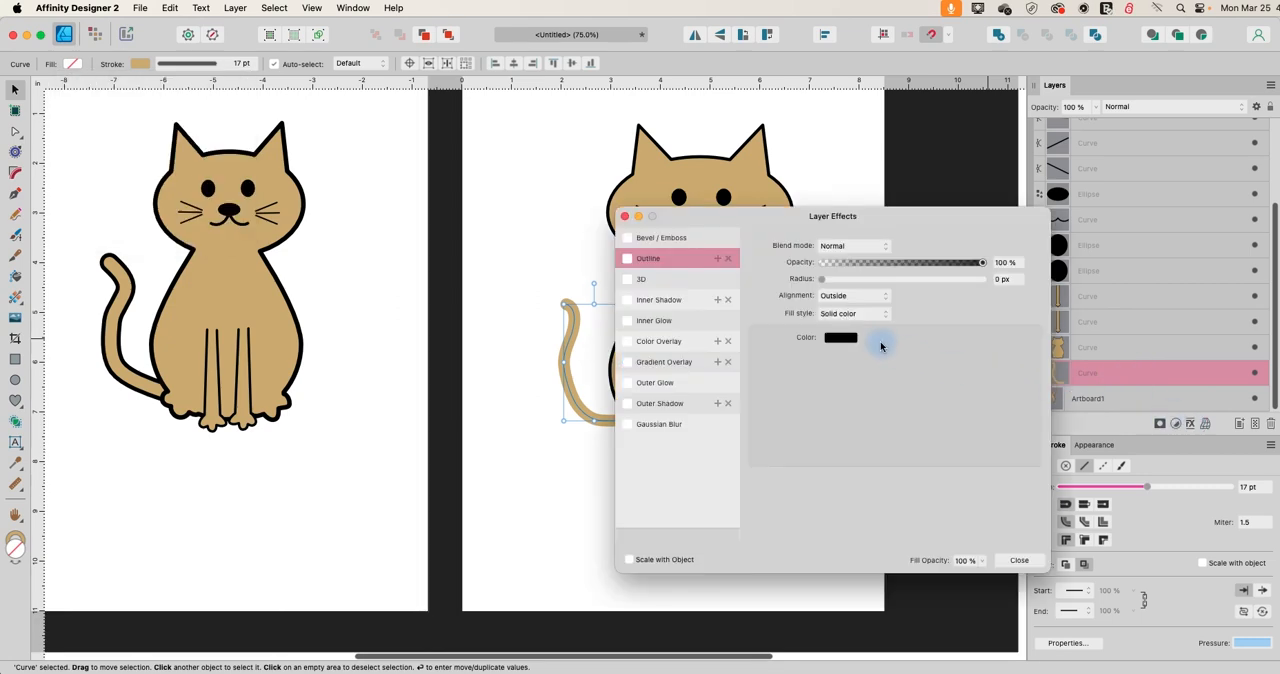
click(626, 260)
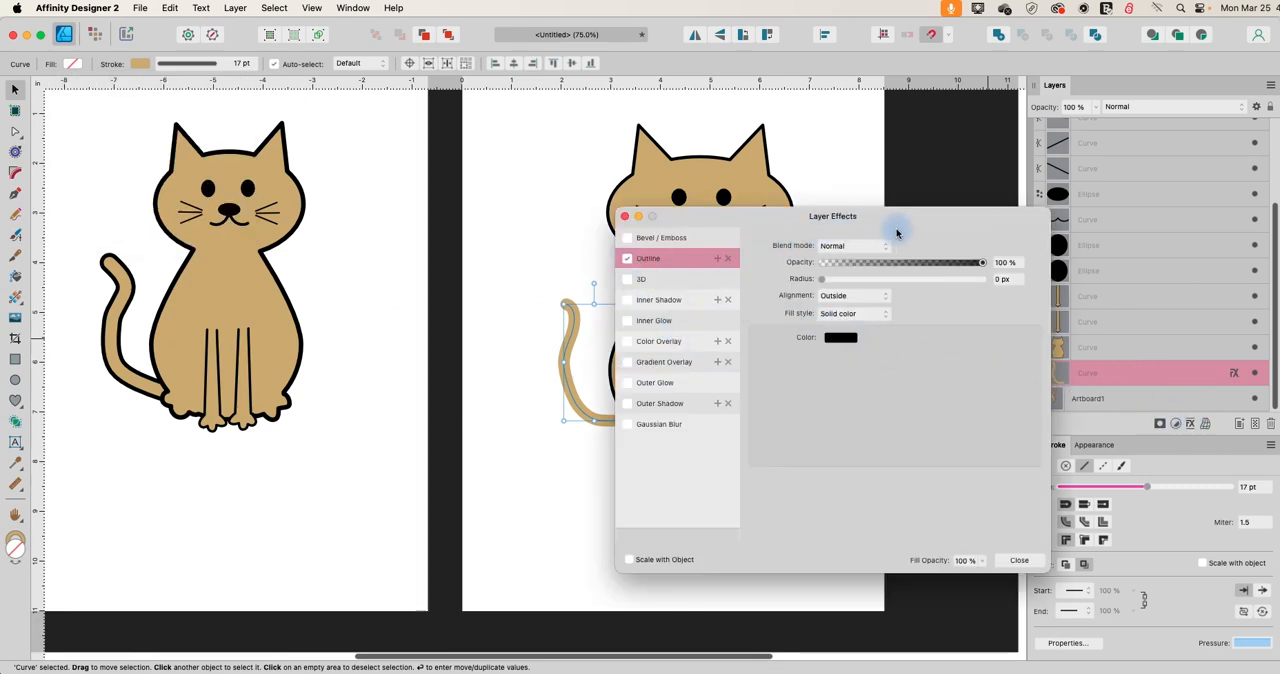
drag(900, 203, 612, 246)
drag(900, 242, 370, 180)
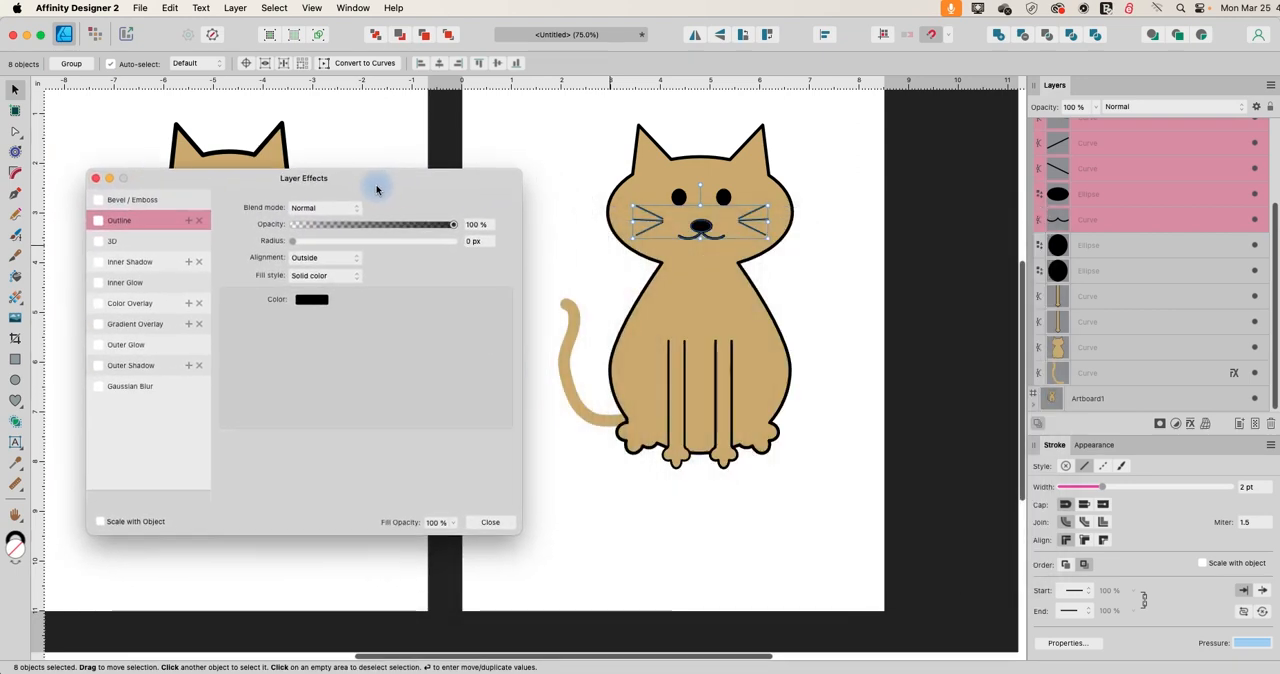
click(586, 390)
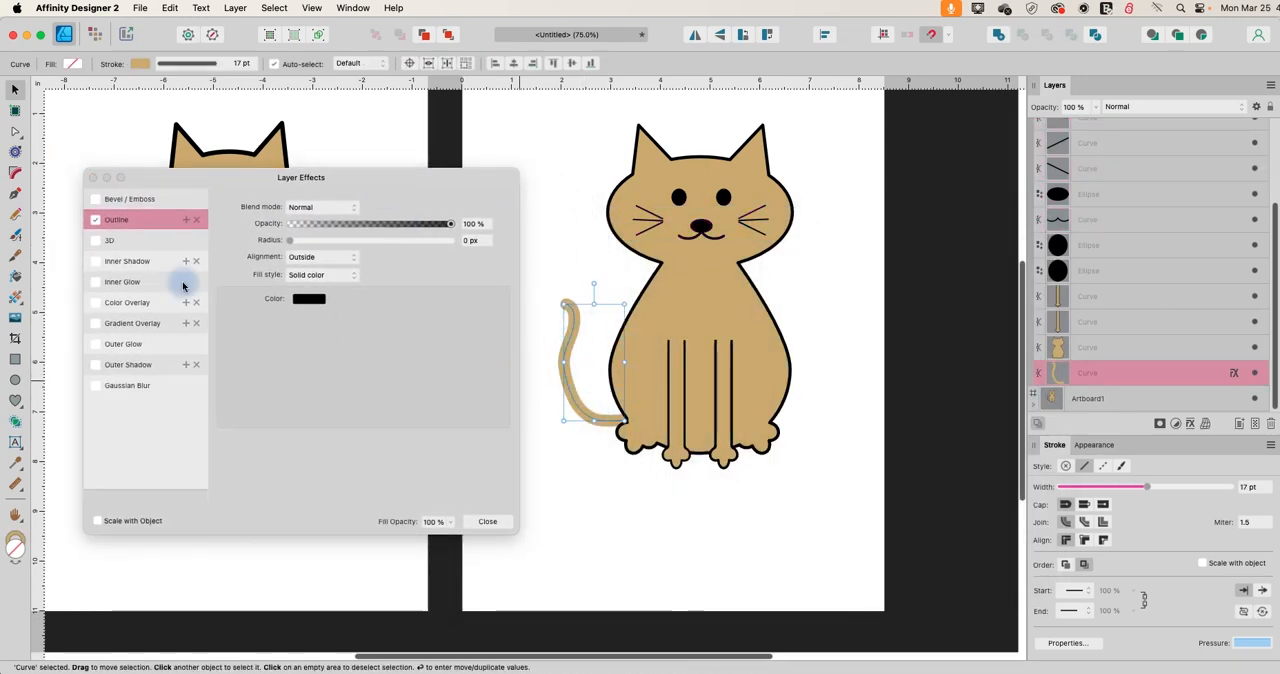
Set the tail's outline radius to 17.5 px to match the body's outline, close the effects dialog and deselect the tail.
drag(289, 244, 374, 268)
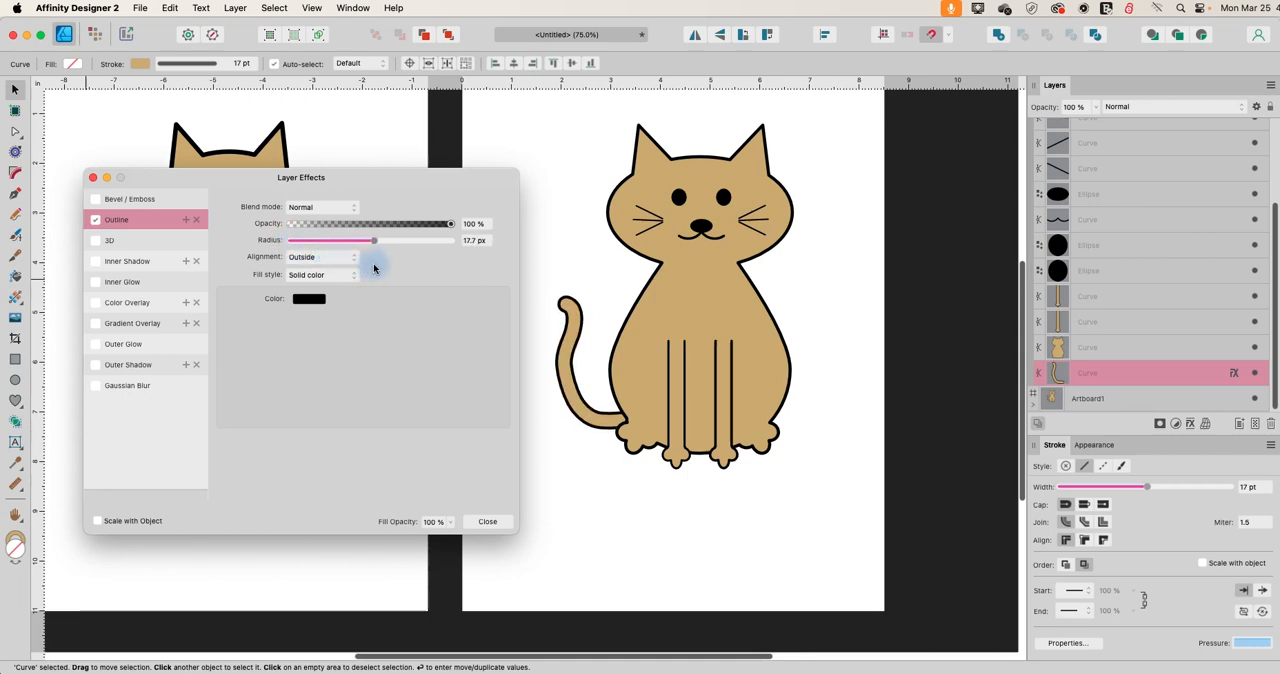
click(716, 199)
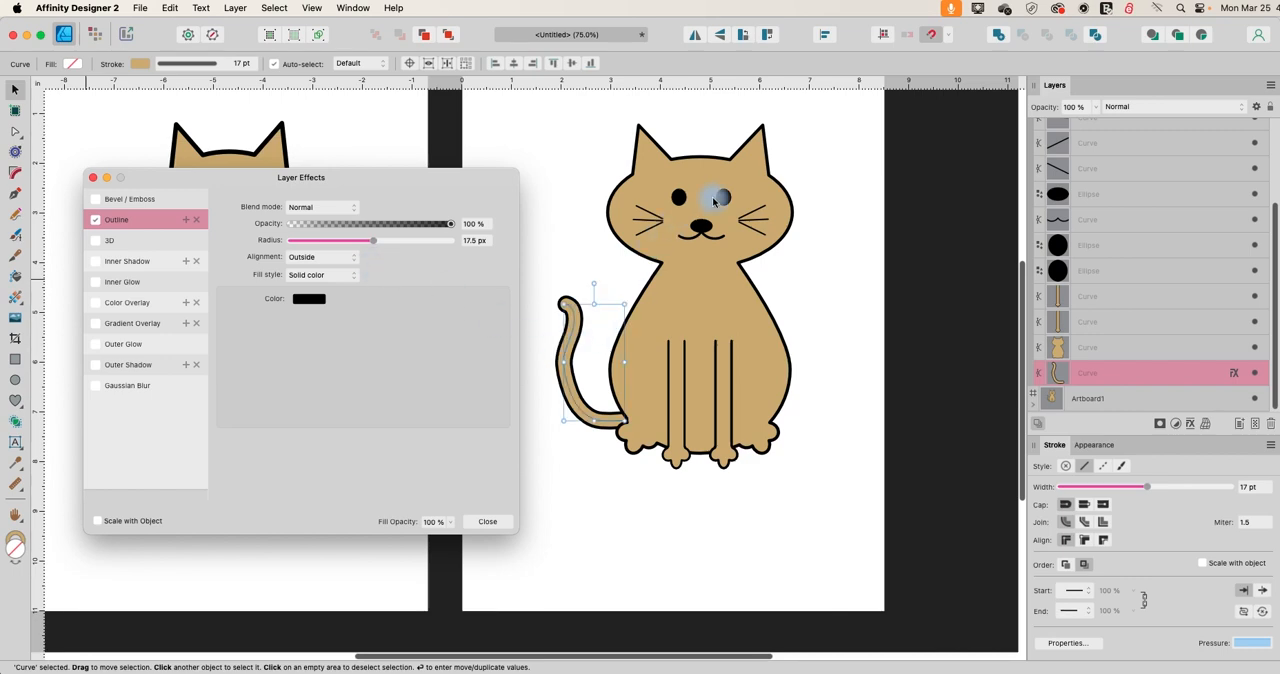
click(487, 521)
click(501, 520)
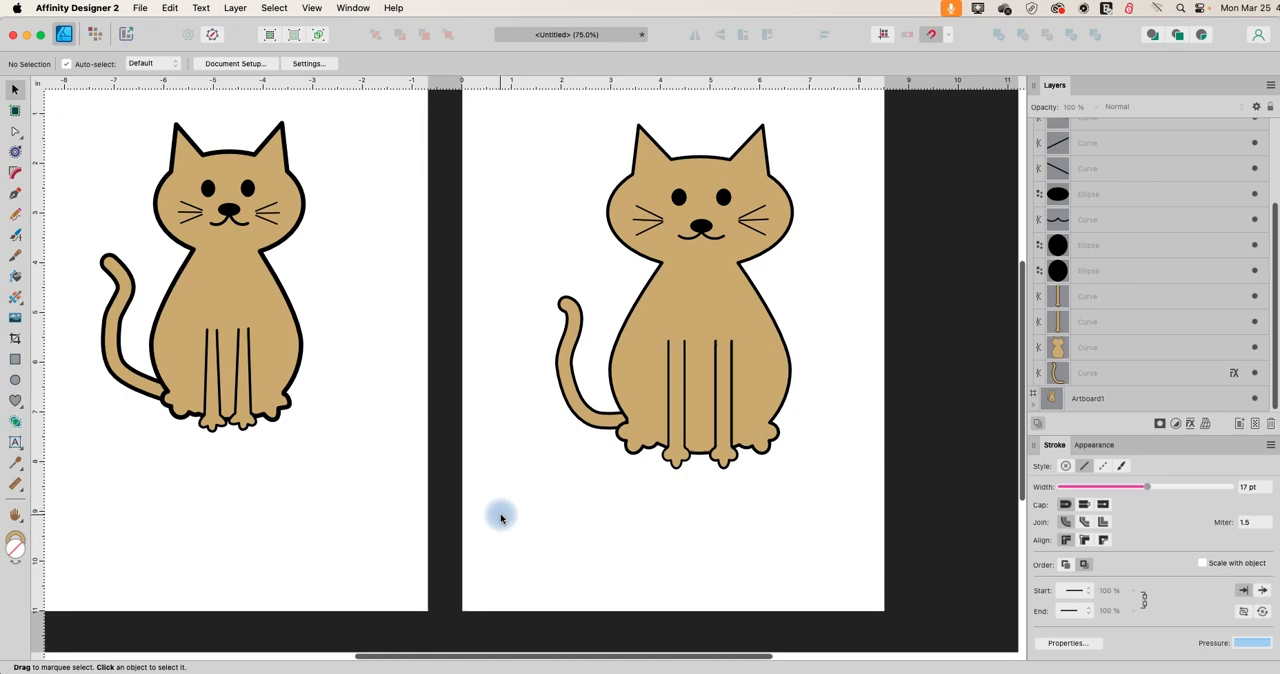